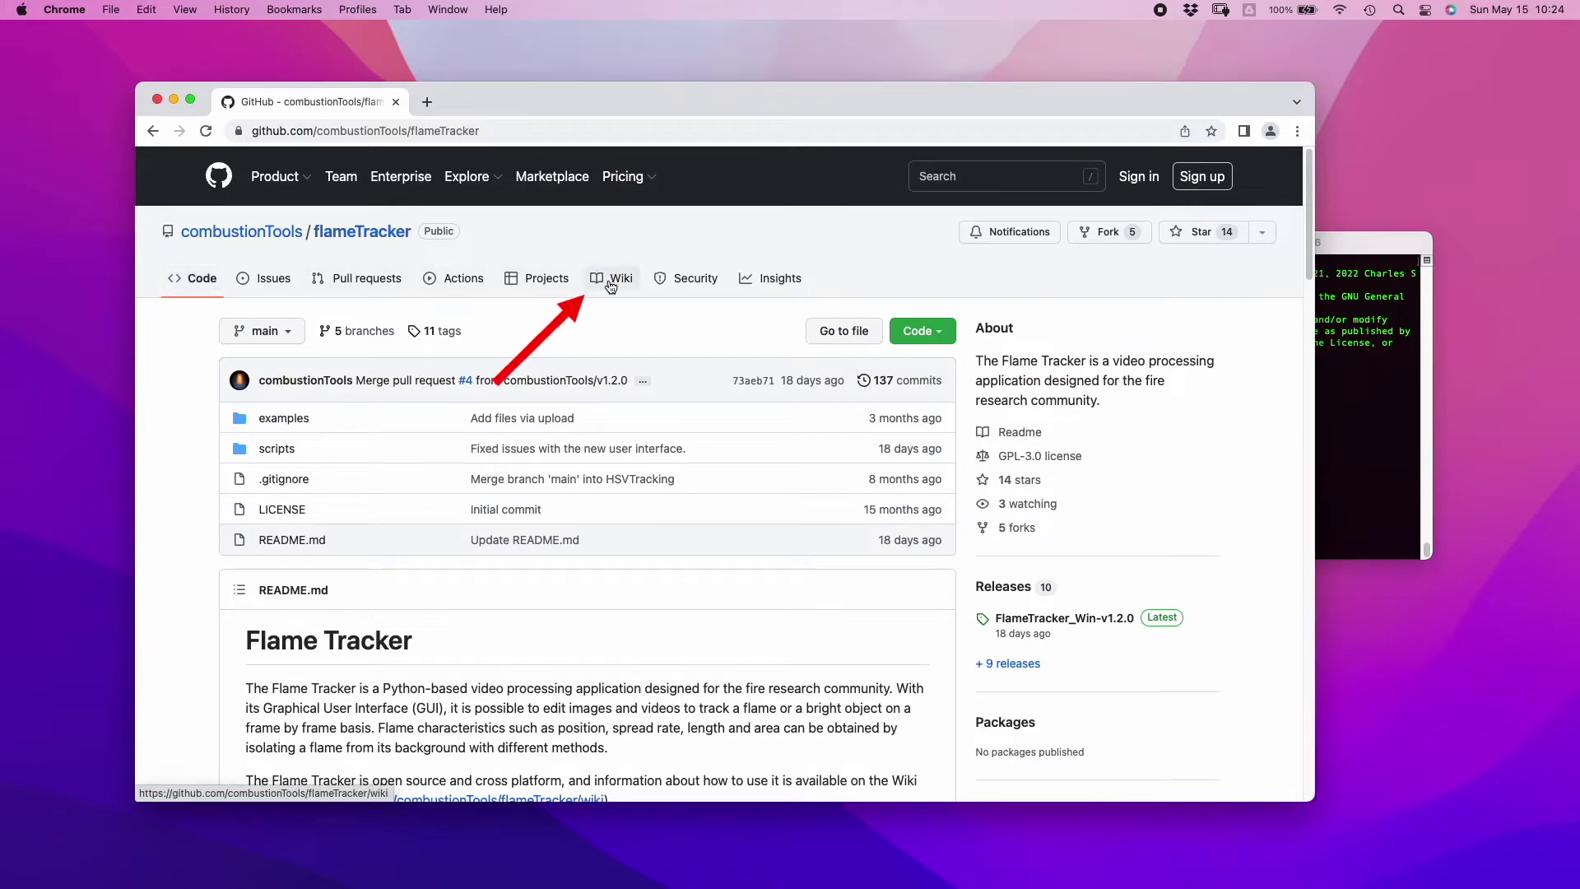
Open the flameTracker wiki's "2. Video editing" page and skim its contents from beginning to end
click(610, 286)
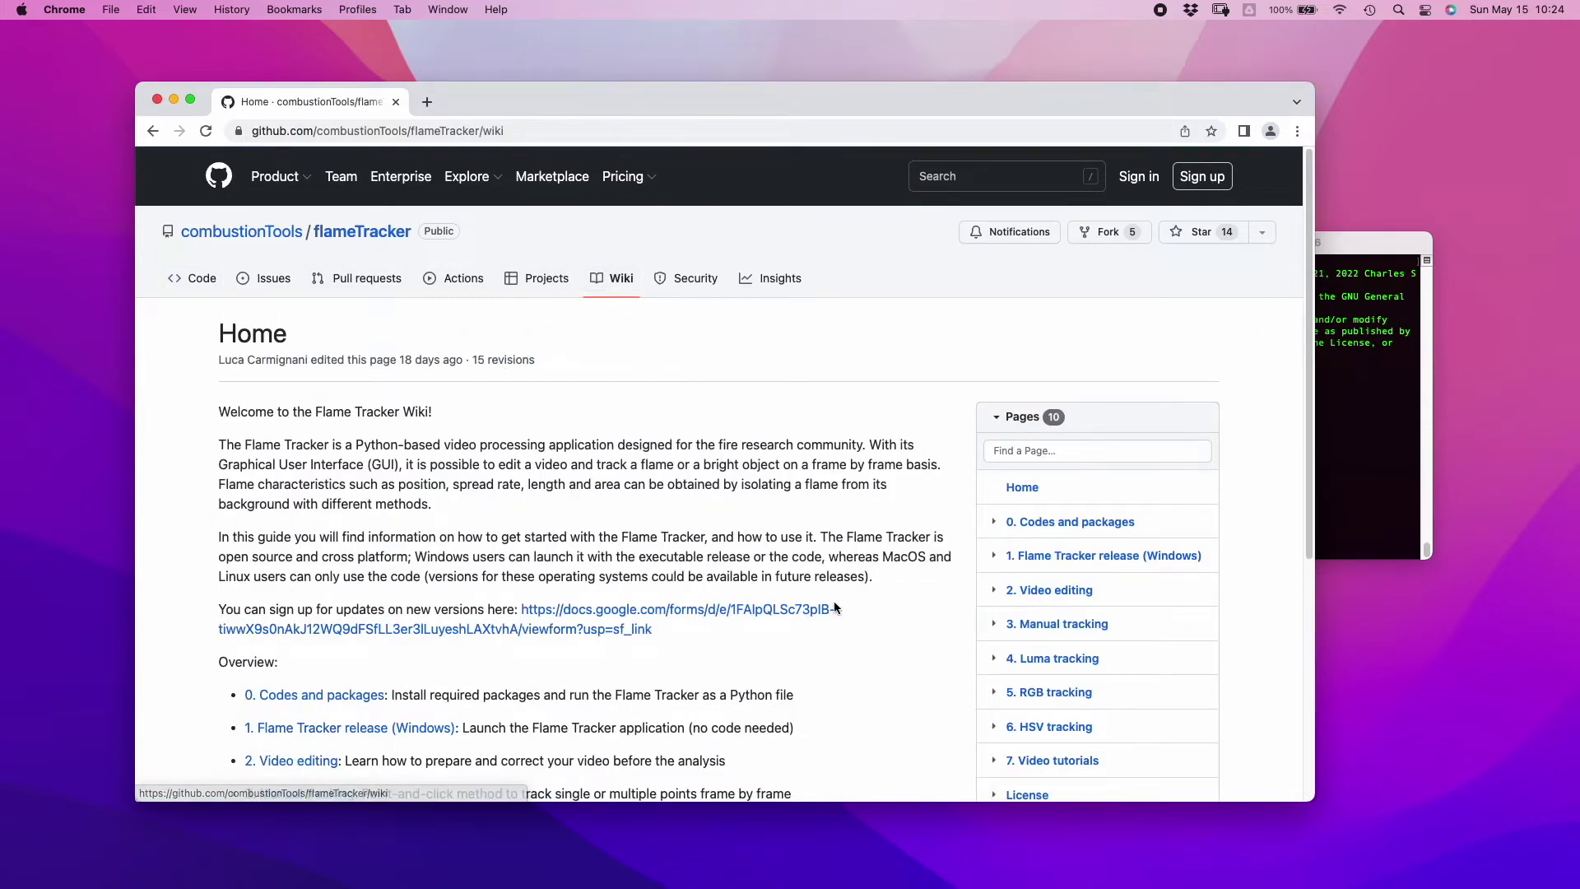
click(1029, 592)
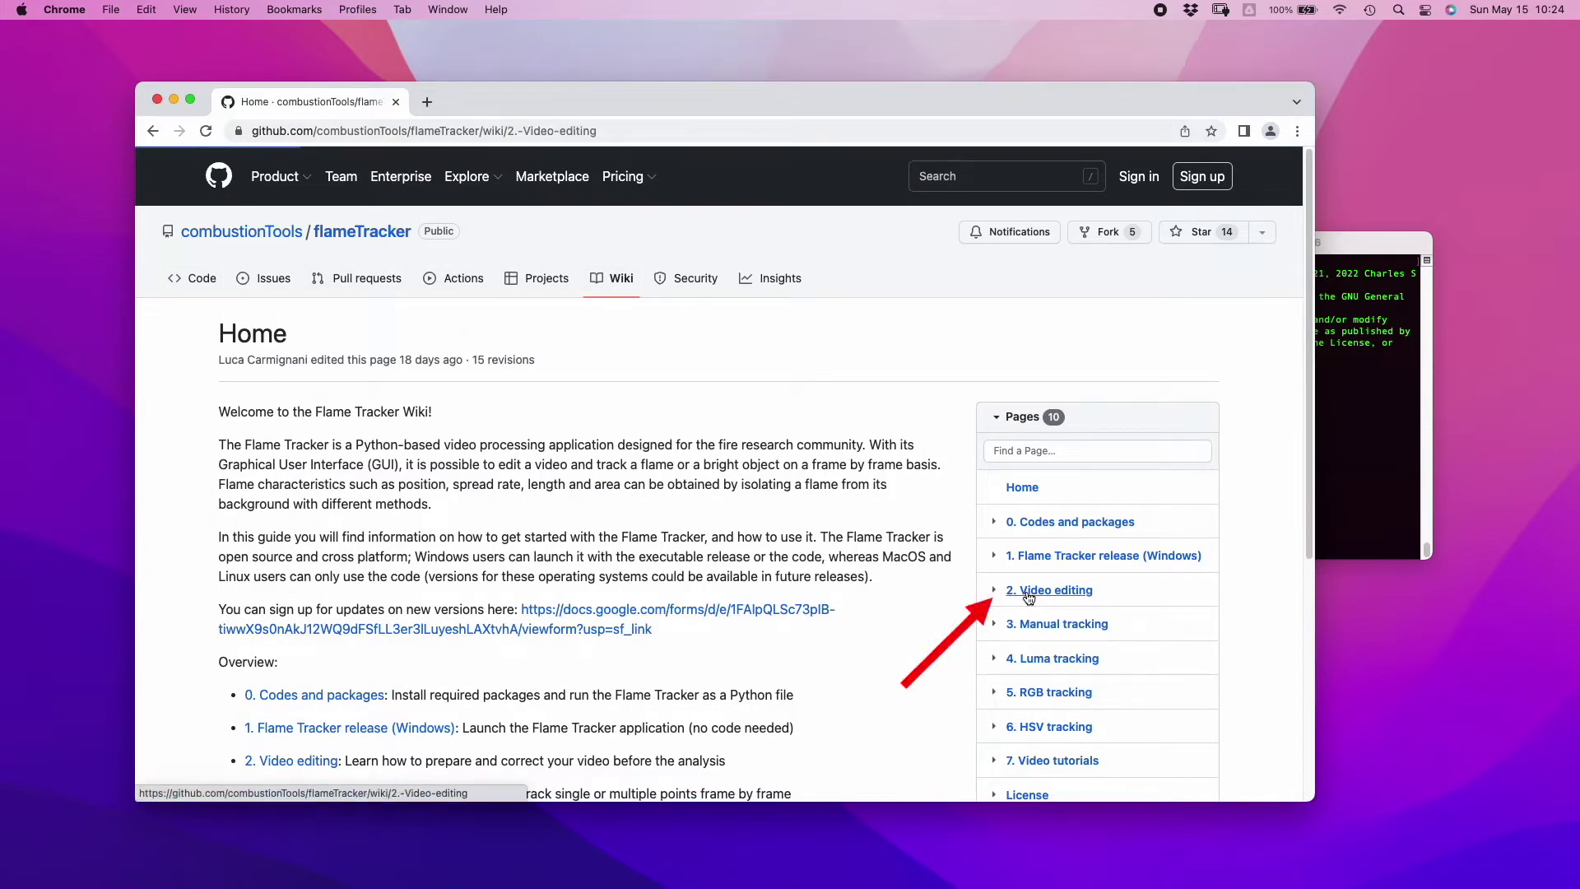
scroll(774, 550, down, 5)
scroll(774, 550, down, 10)
scroll(773, 555, down, 1)
scroll(773, 548, up, 15)
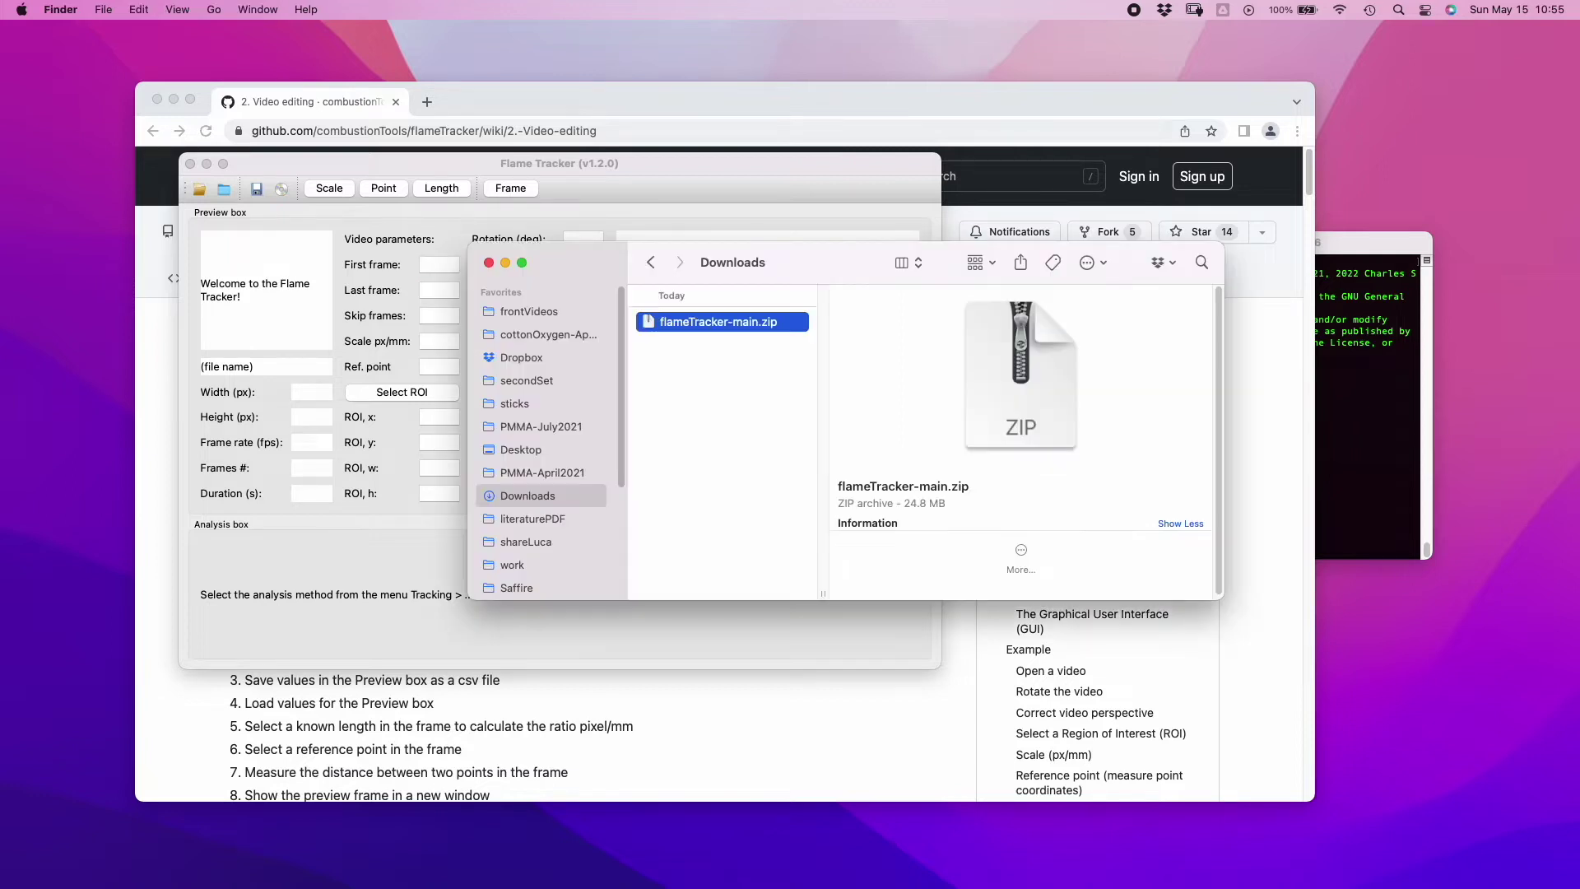
Extract flameTracker-main.zip in Downloads and select example.mp4 in the extracted folder's examples subfolder
double_click(724, 322)
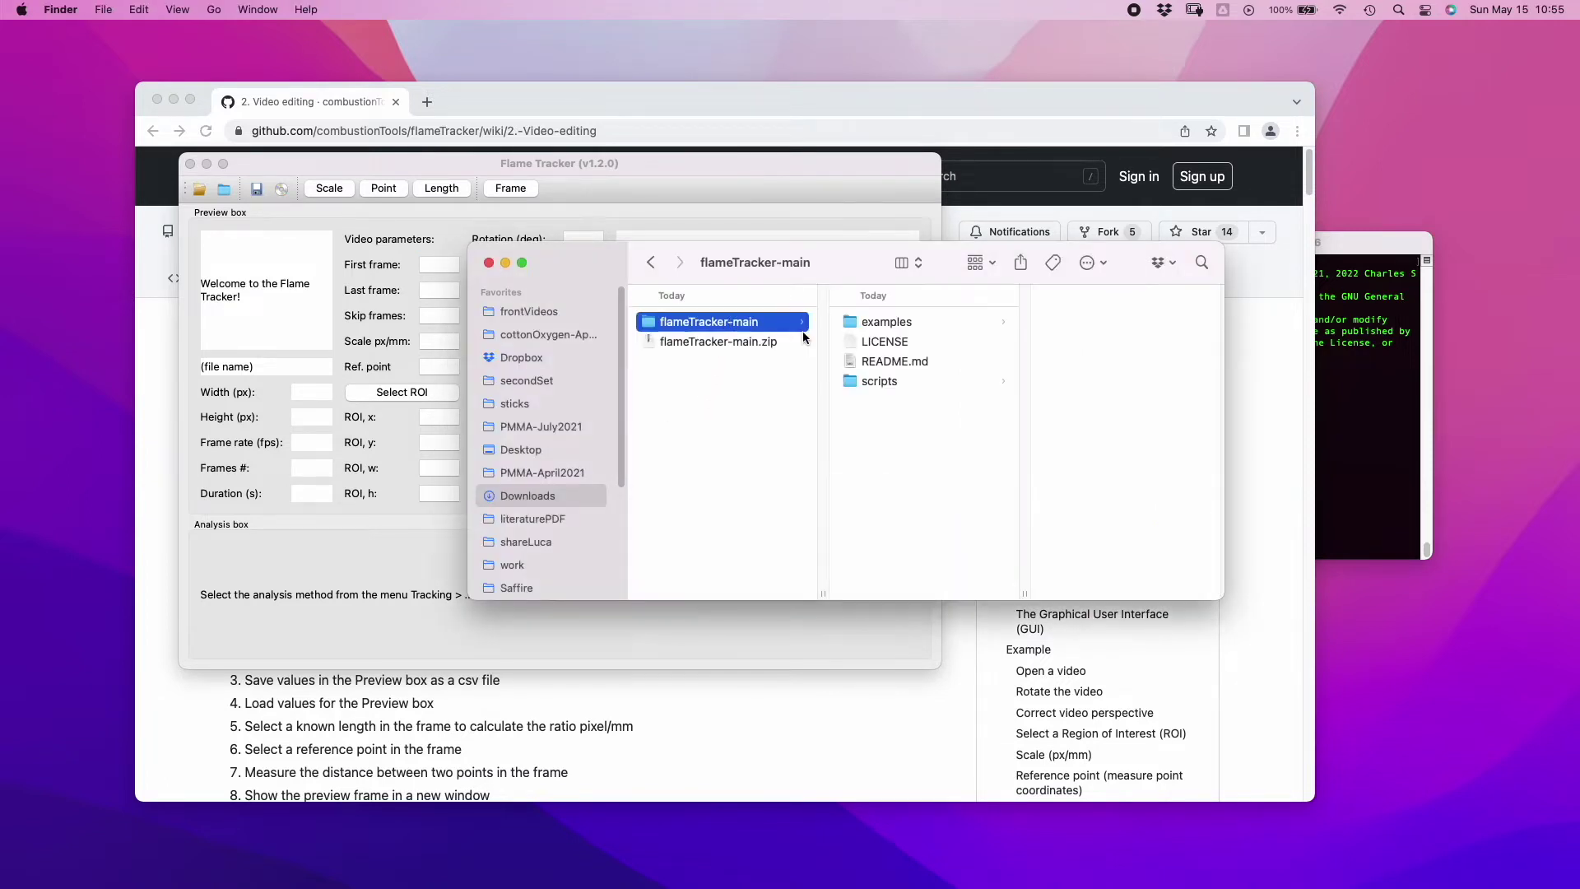
click(872, 327)
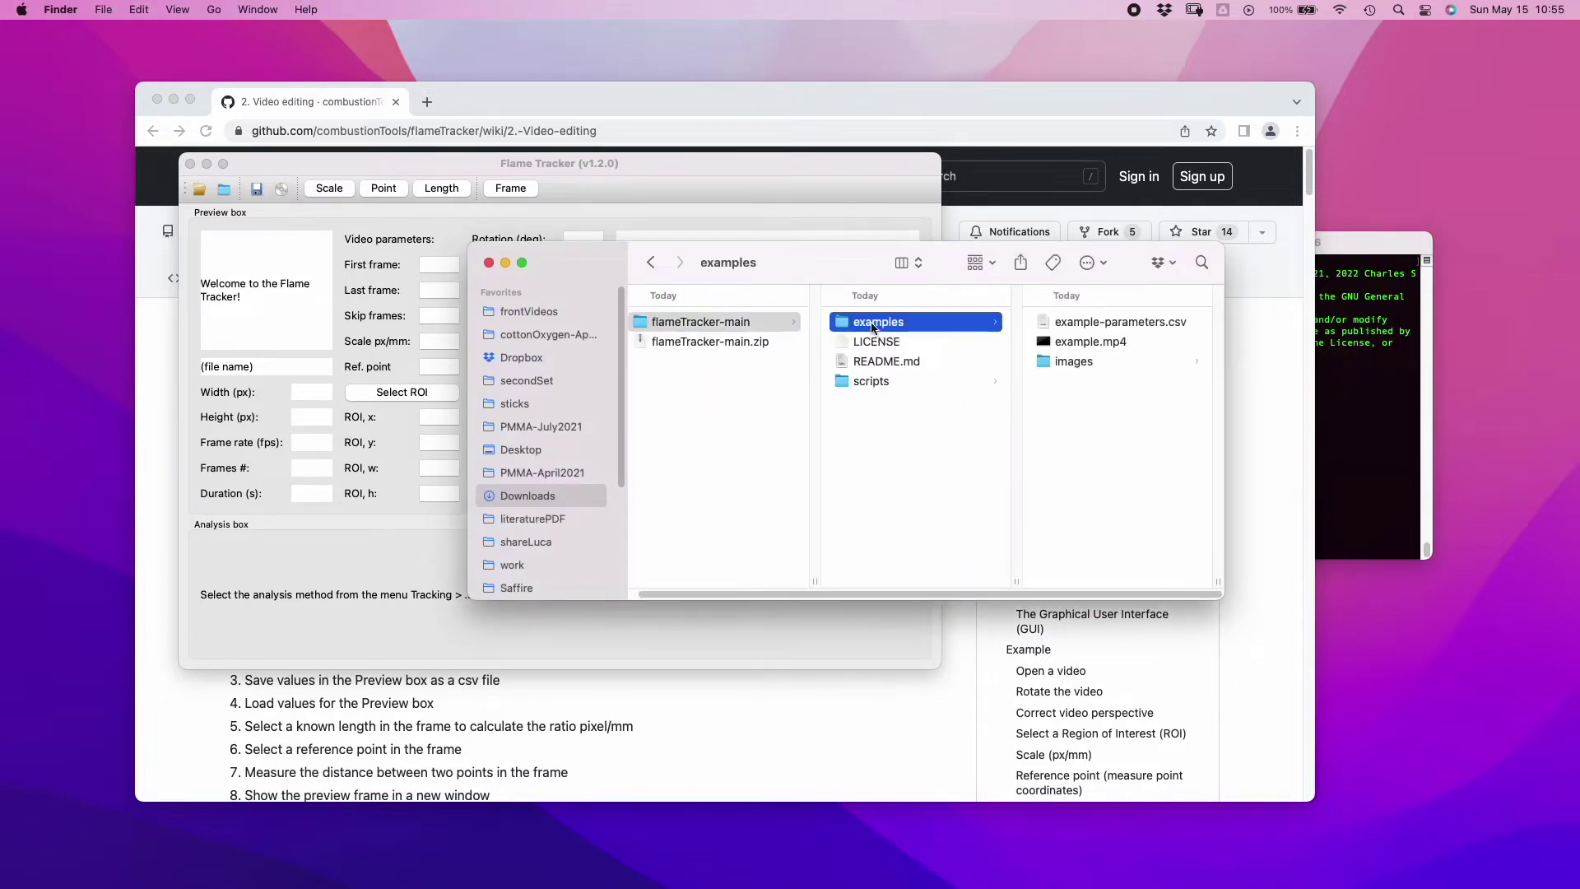
click(1095, 345)
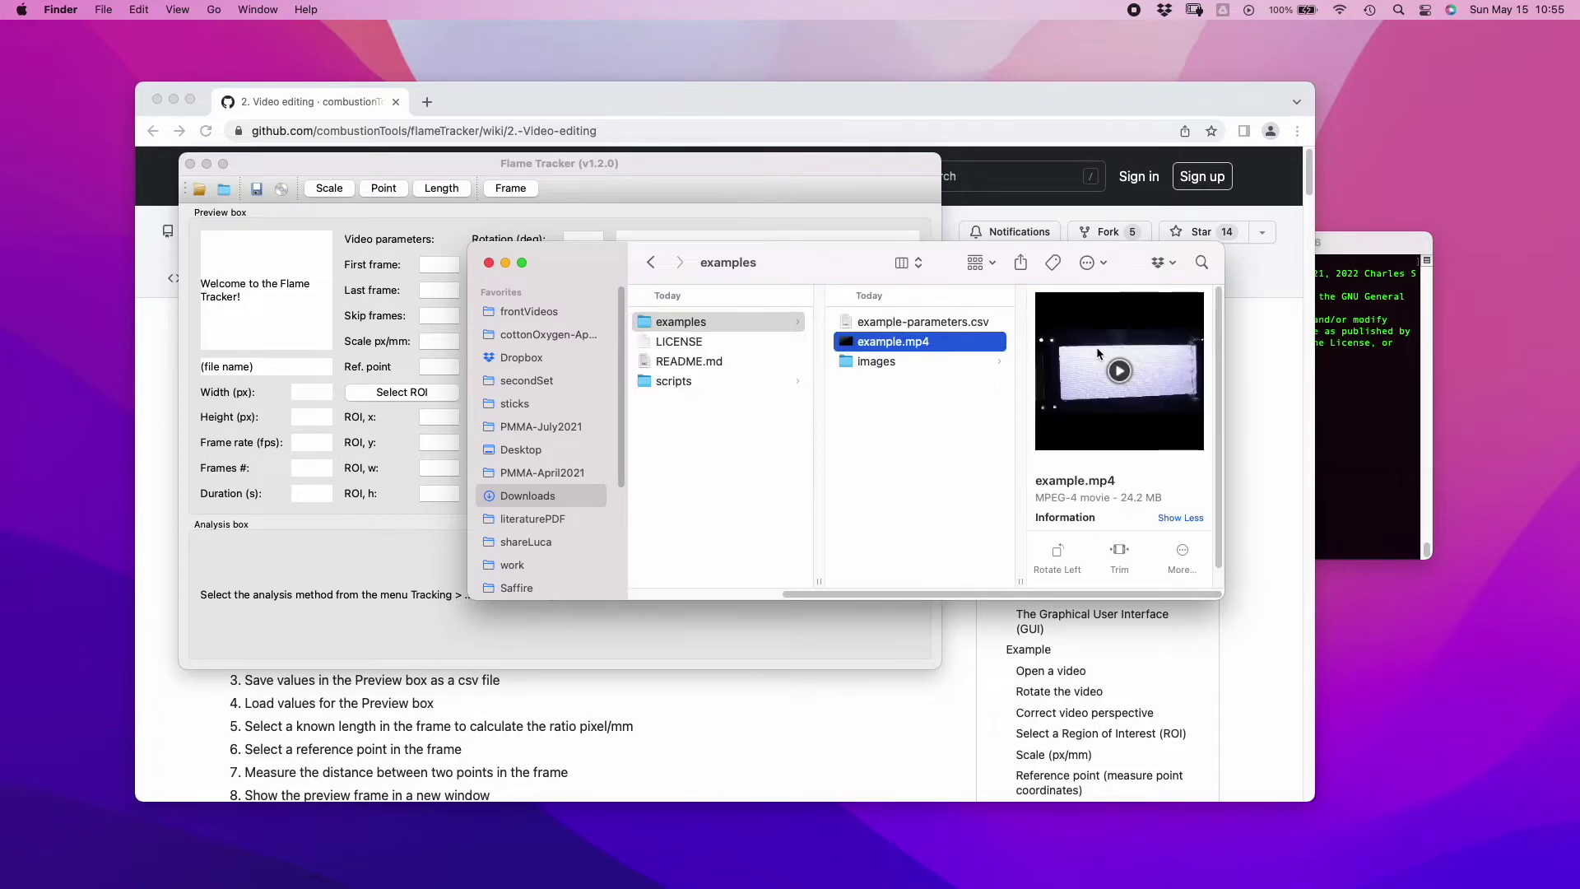
Preview example.mp4, scrub slightly forward near the start, pause it and close the preview
key(space)
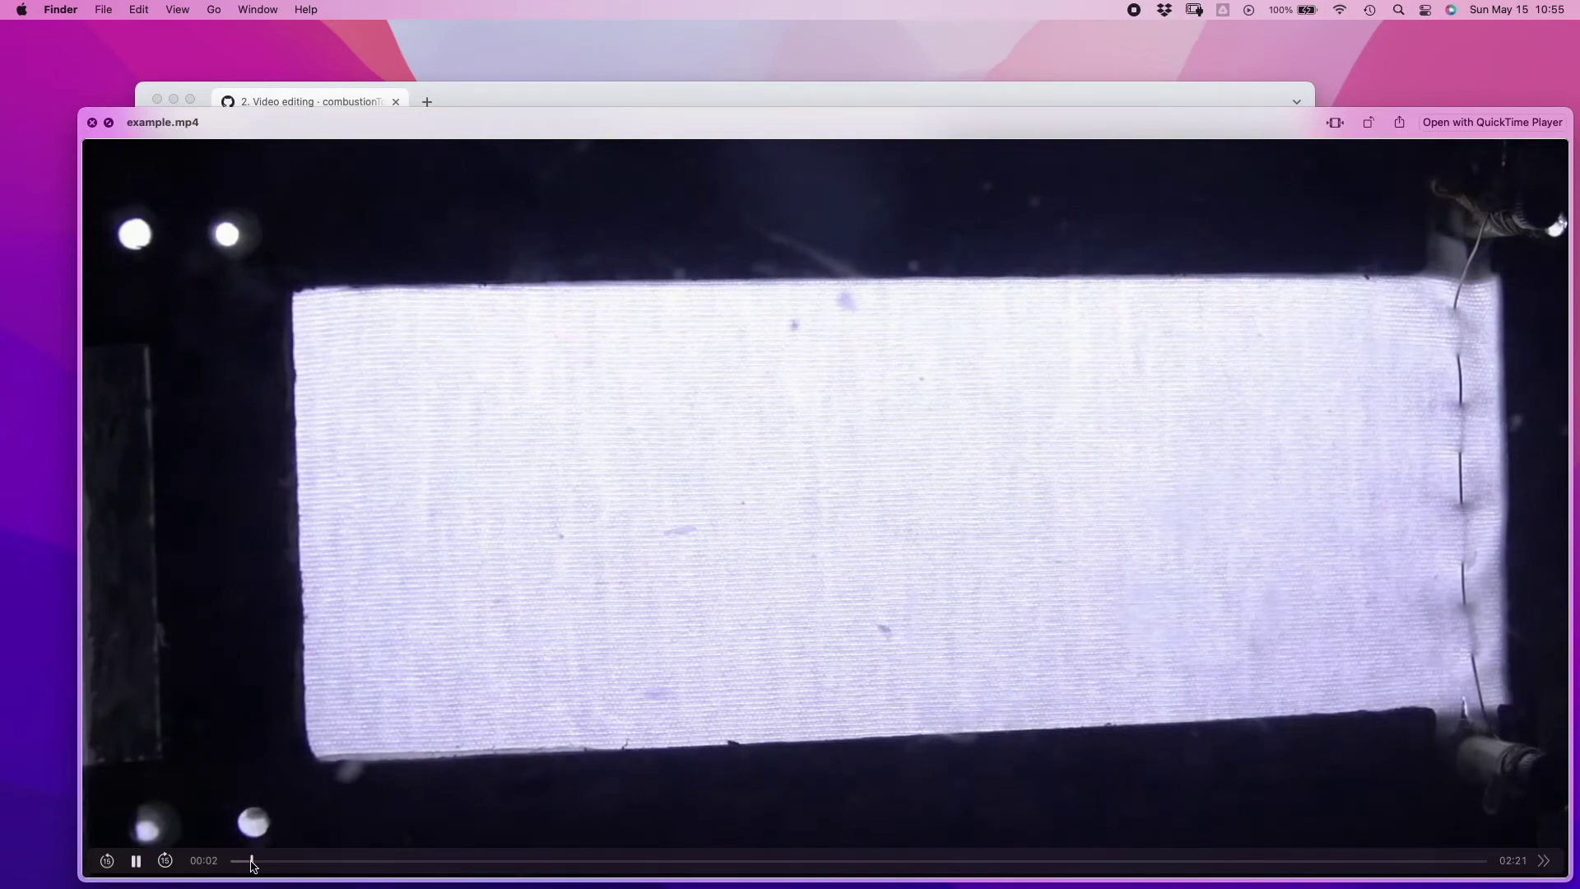
mouse_move(254, 861)
mouse_down()
mouse_move(1140, 864)
mouse_move(1208, 879)
mouse_move(286, 847)
mouse_move(265, 861)
mouse_up()
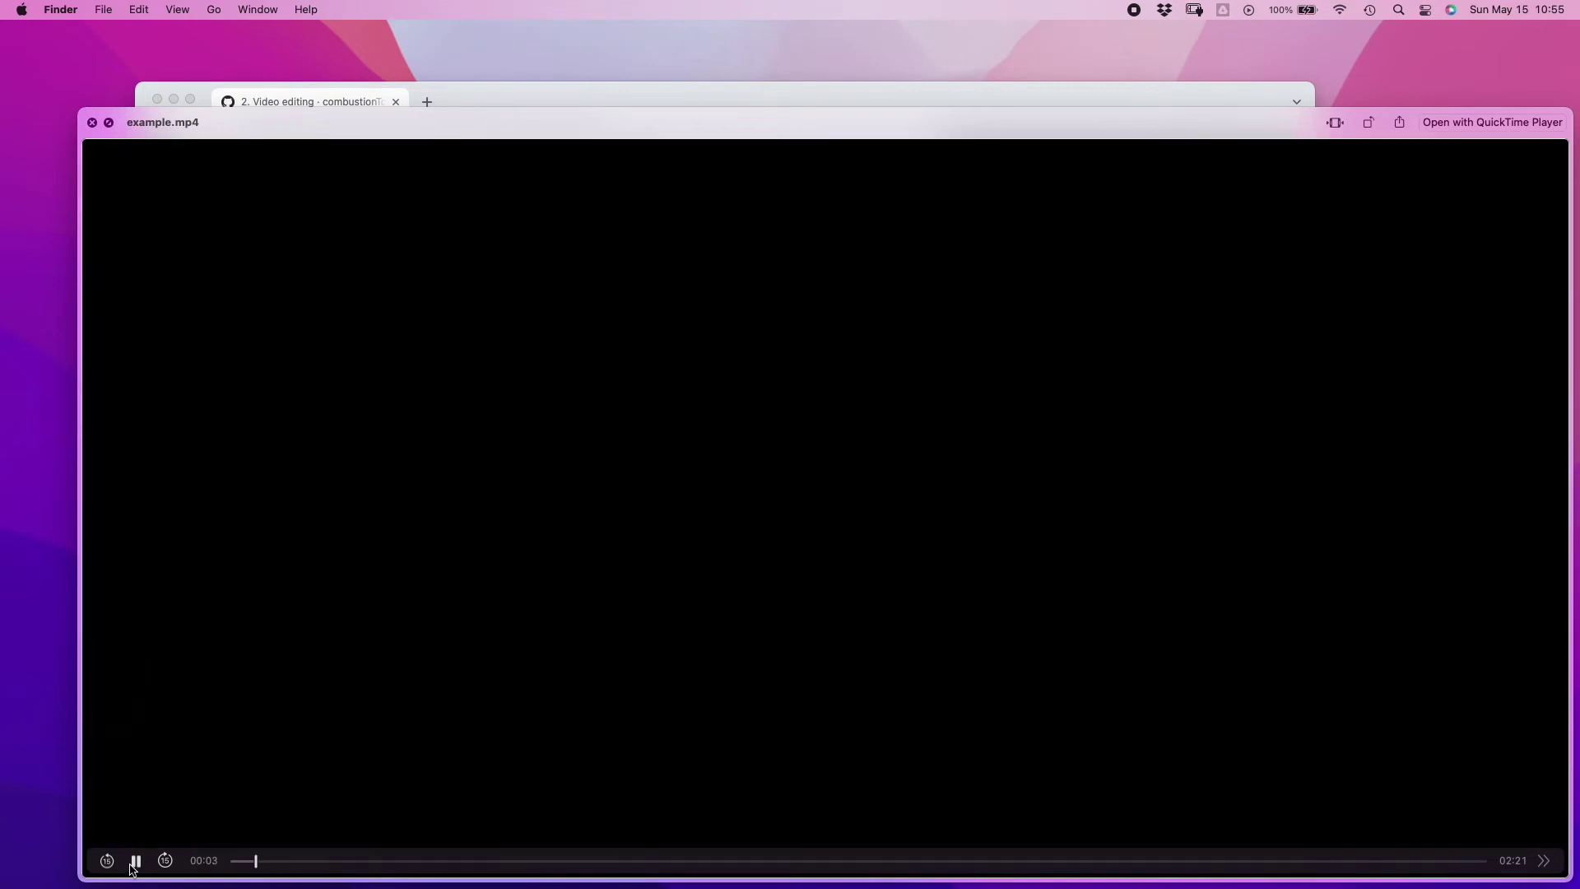
click(136, 860)
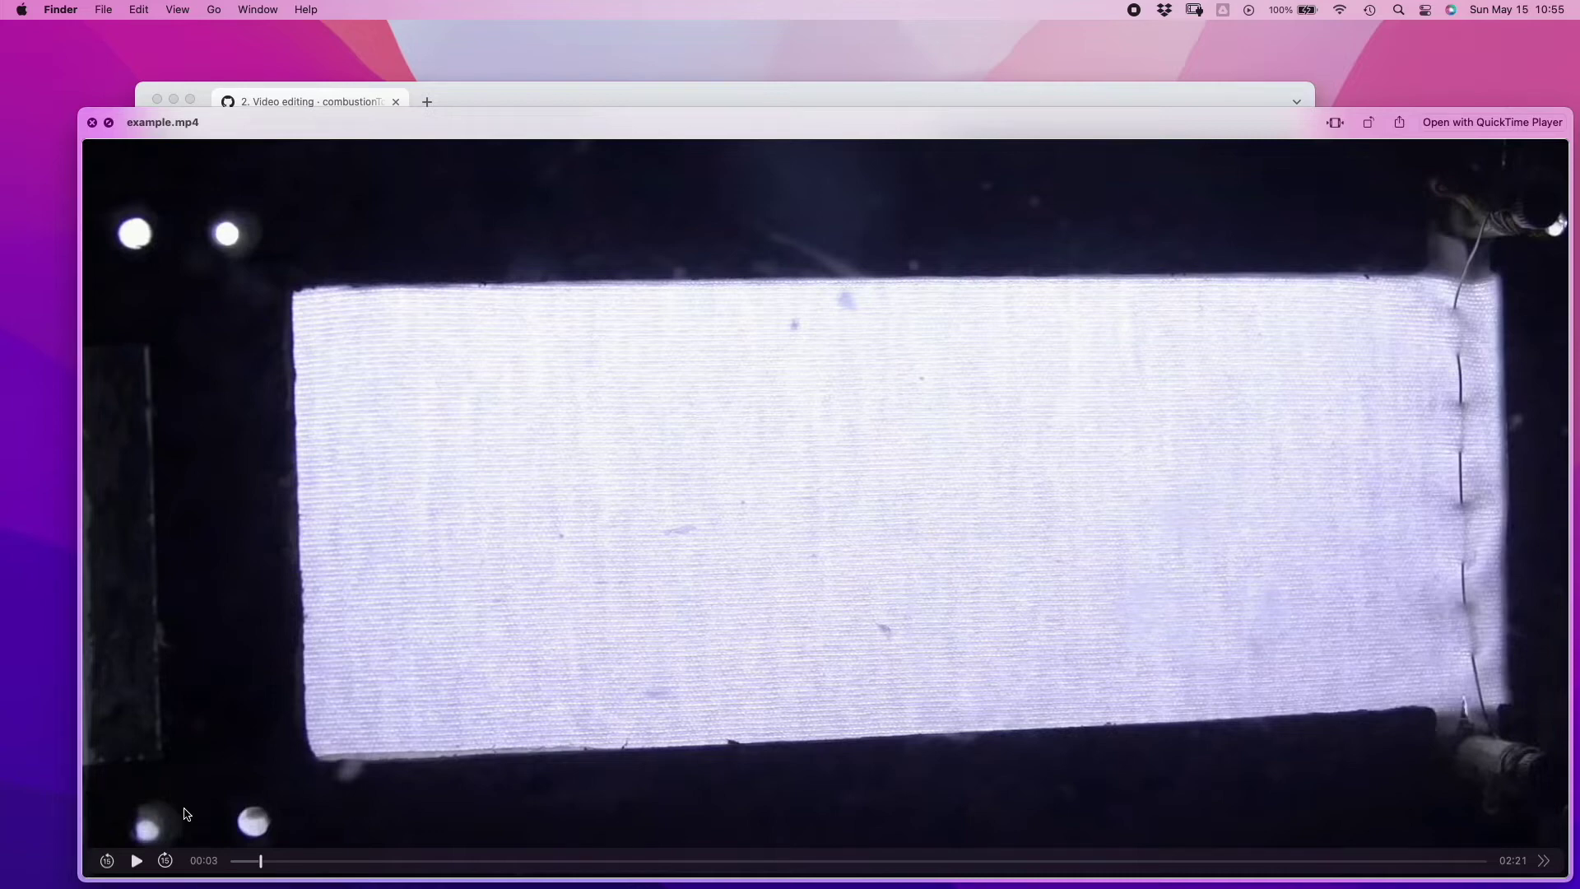
key(space)
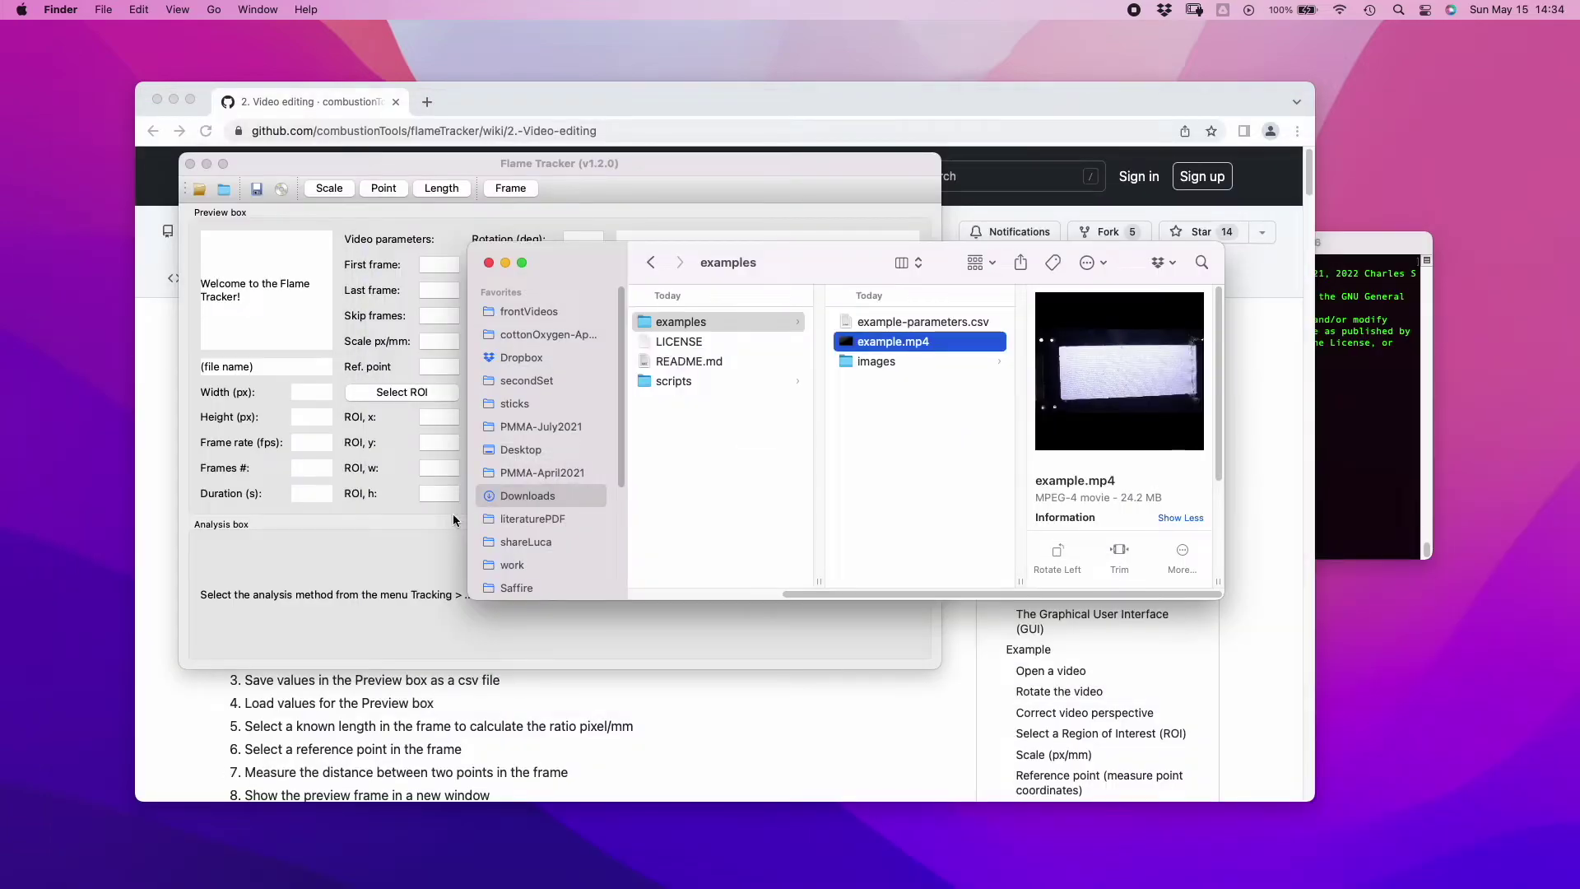
Switch to Flame Tracker and open the video example.mp4 from Downloads > flameTracker-main > examples
click(658, 191)
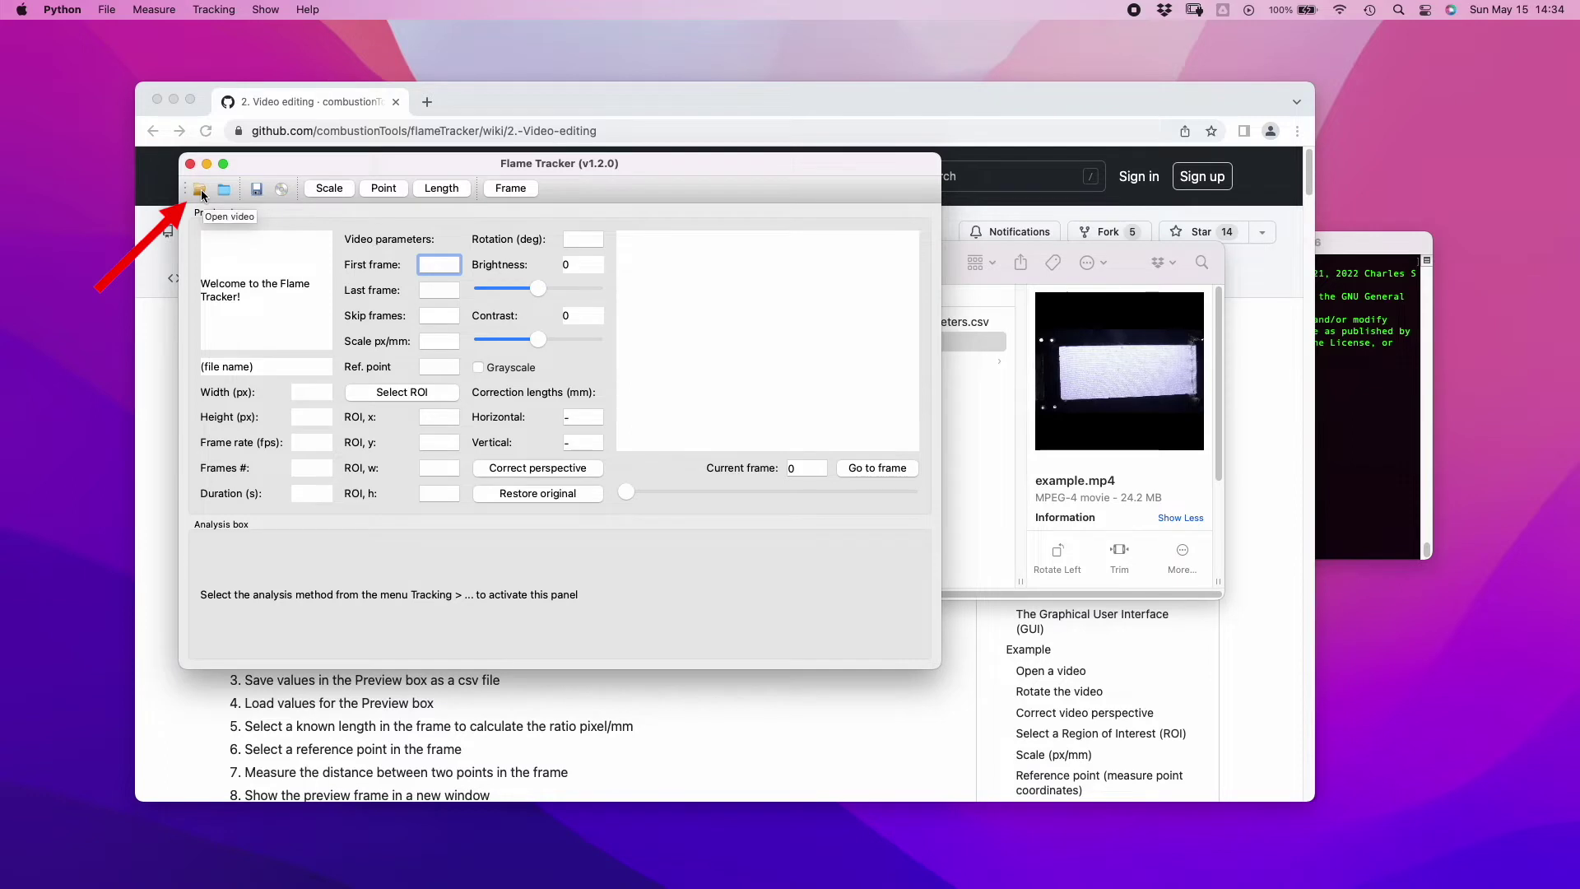
click(104, 10)
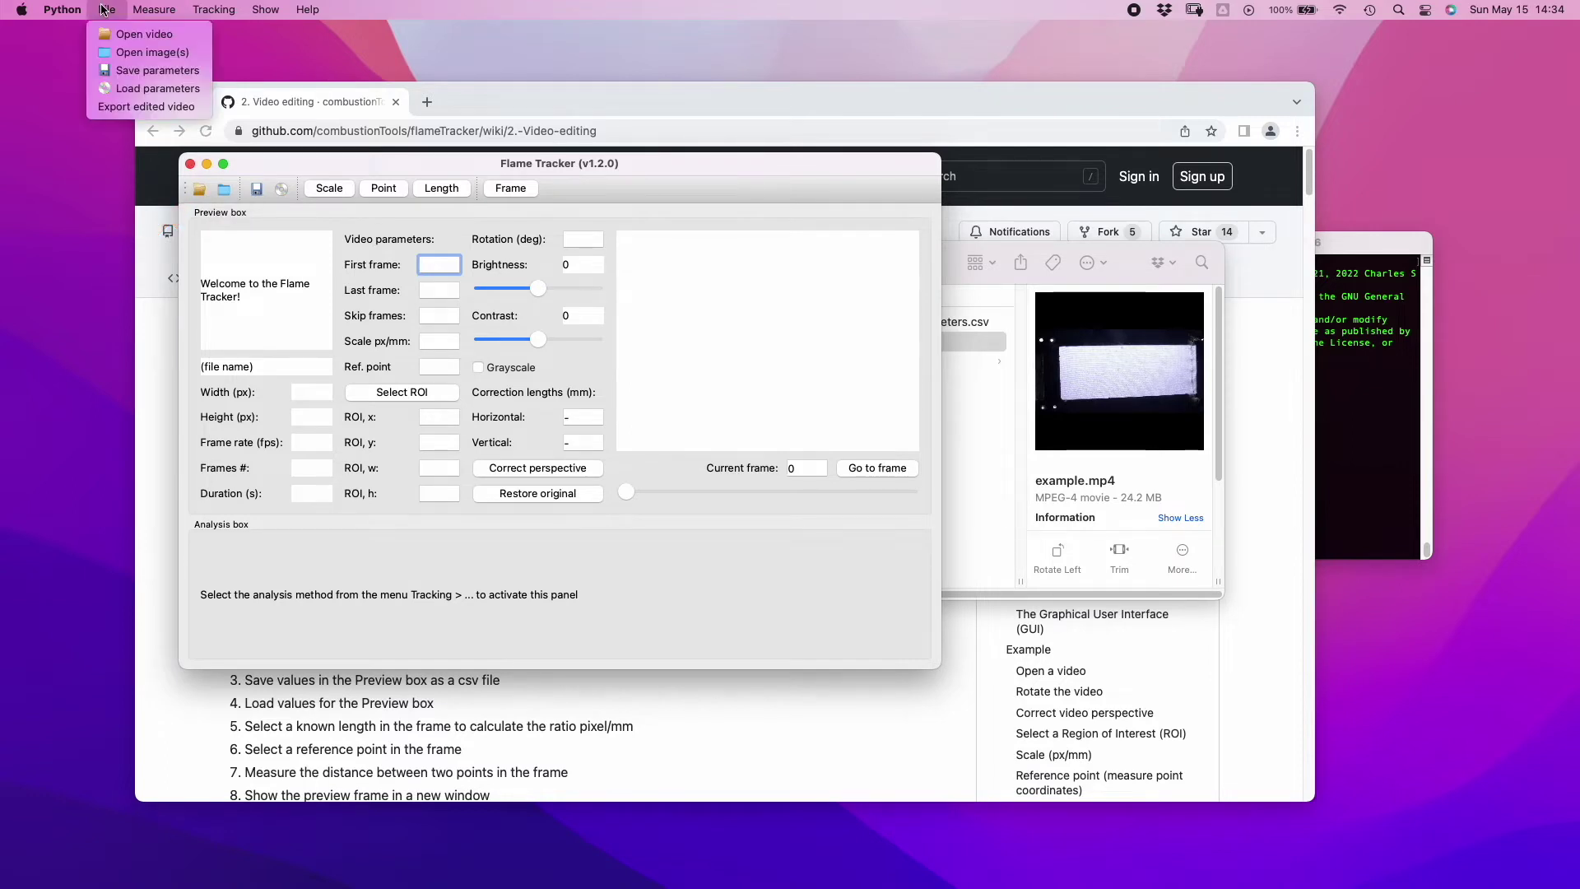
click(116, 35)
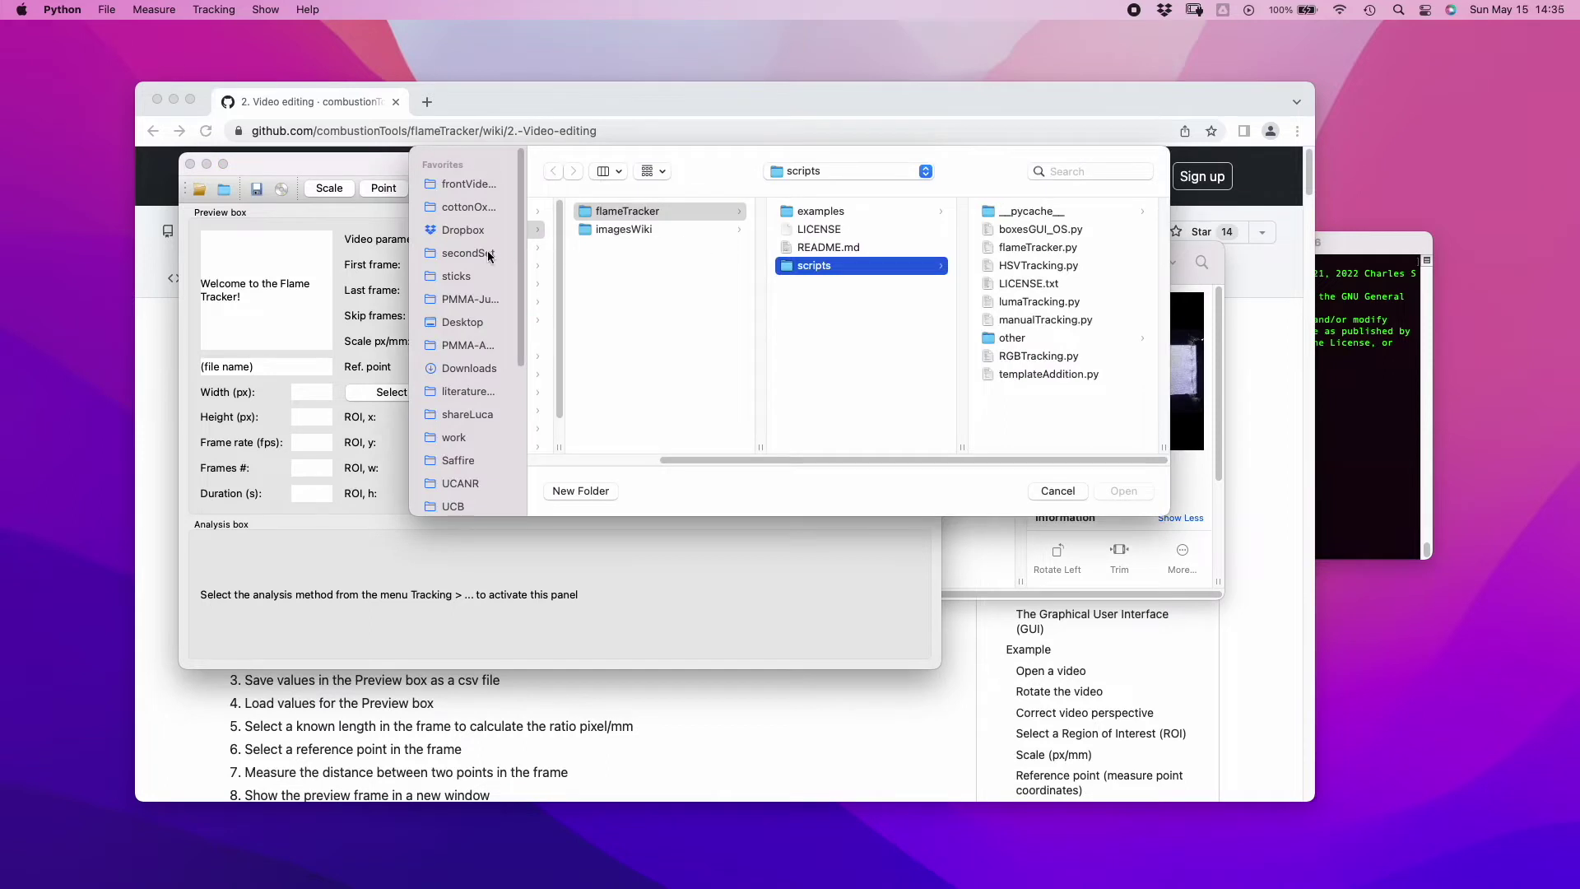
click(466, 368)
click(653, 212)
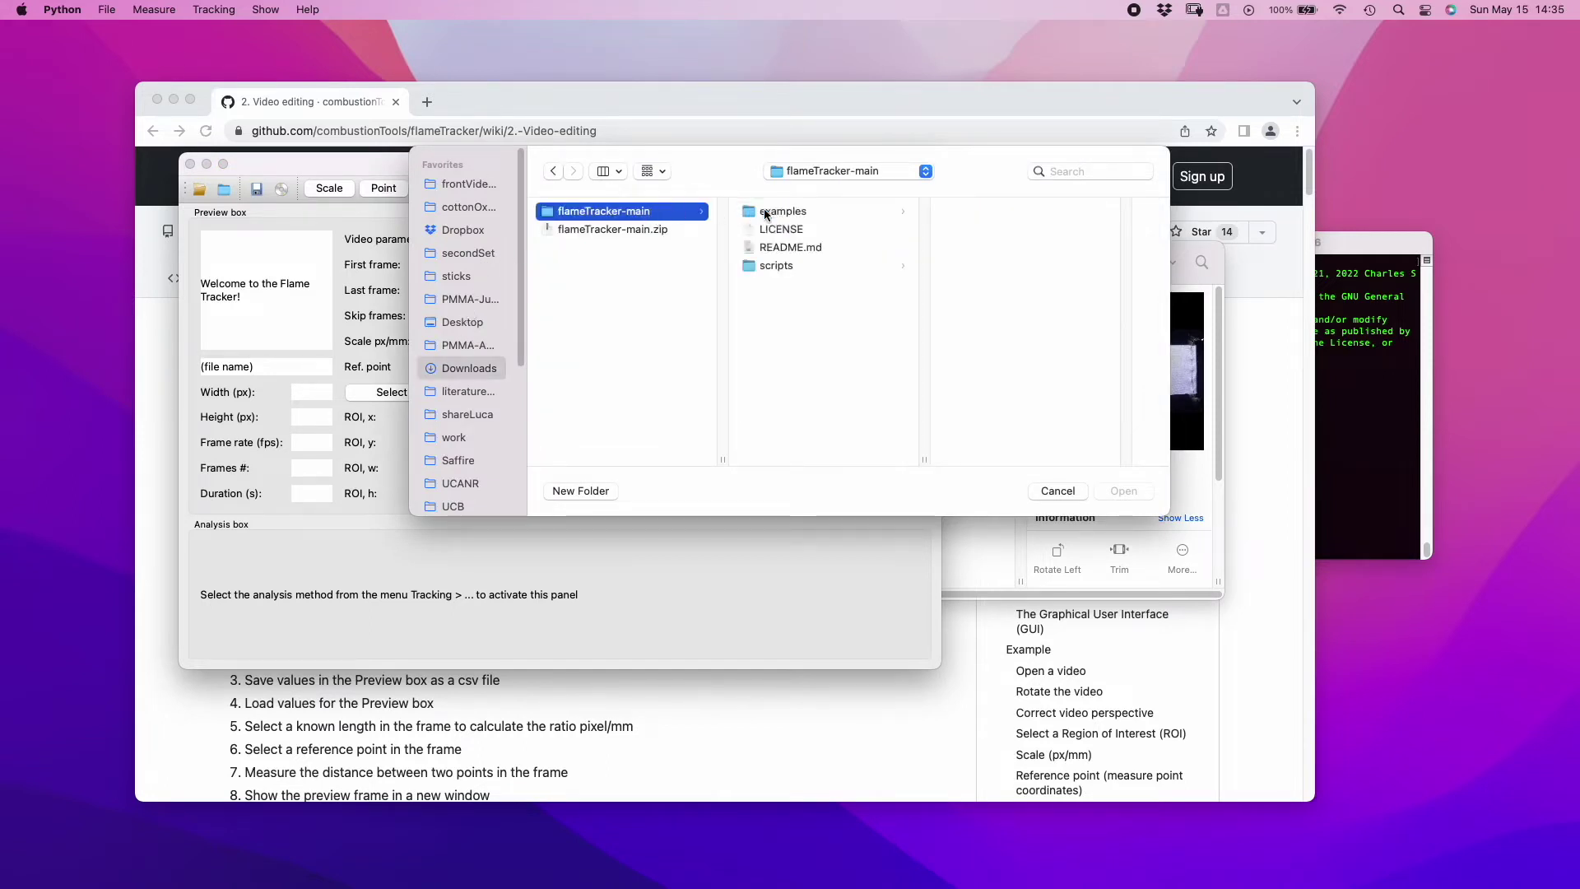
click(789, 212)
click(993, 232)
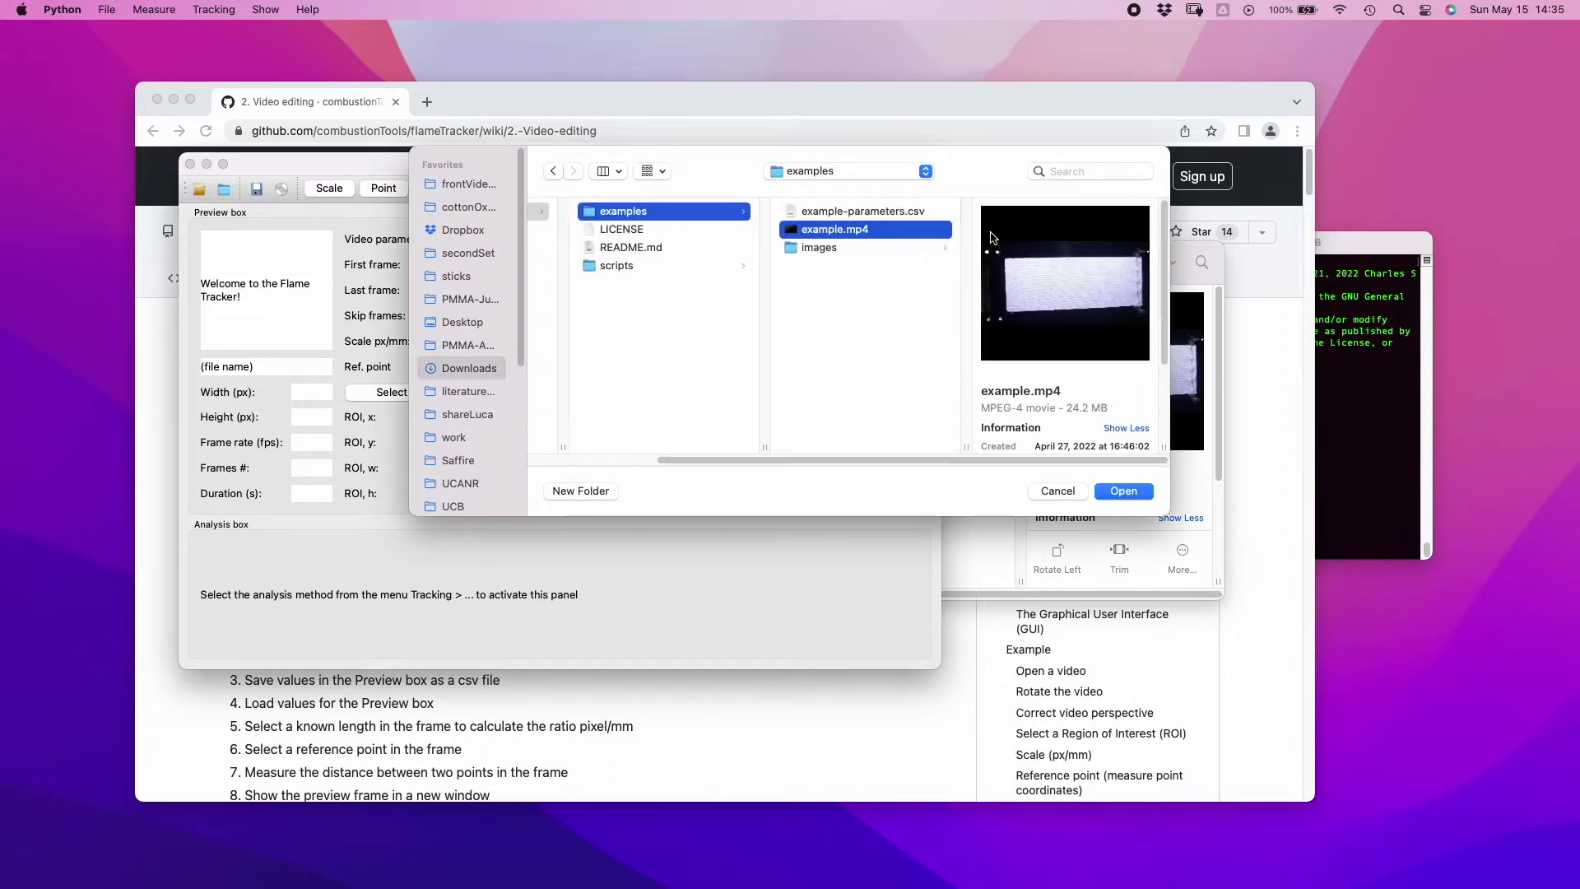
key(Return)
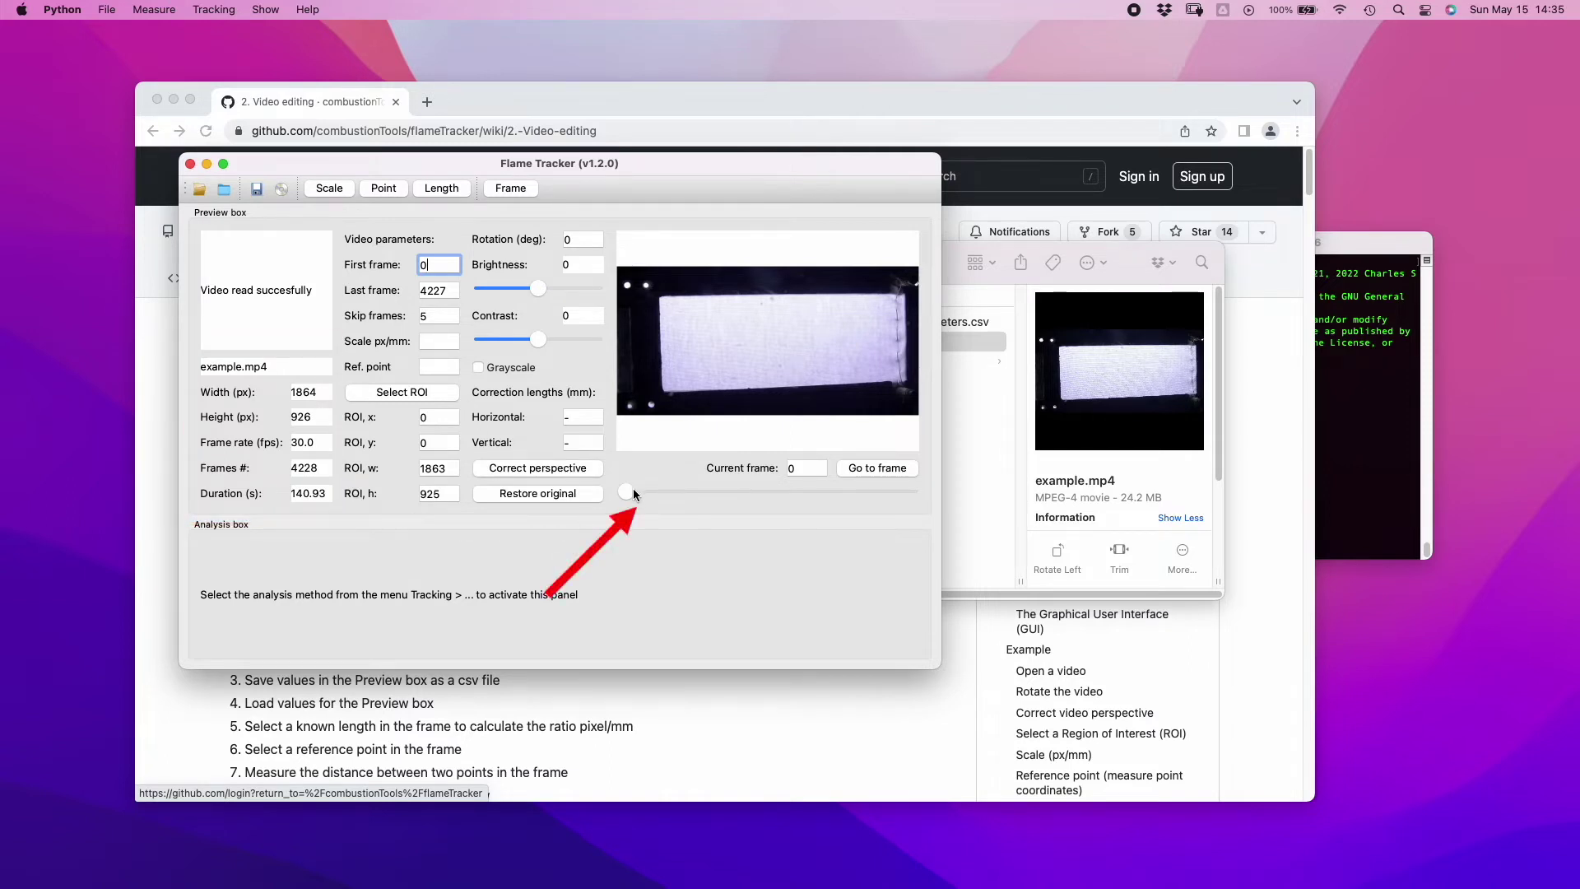
Scrub the preview frames and try rotating the video by 10 and -10 degrees
drag(631, 492, 594, 494)
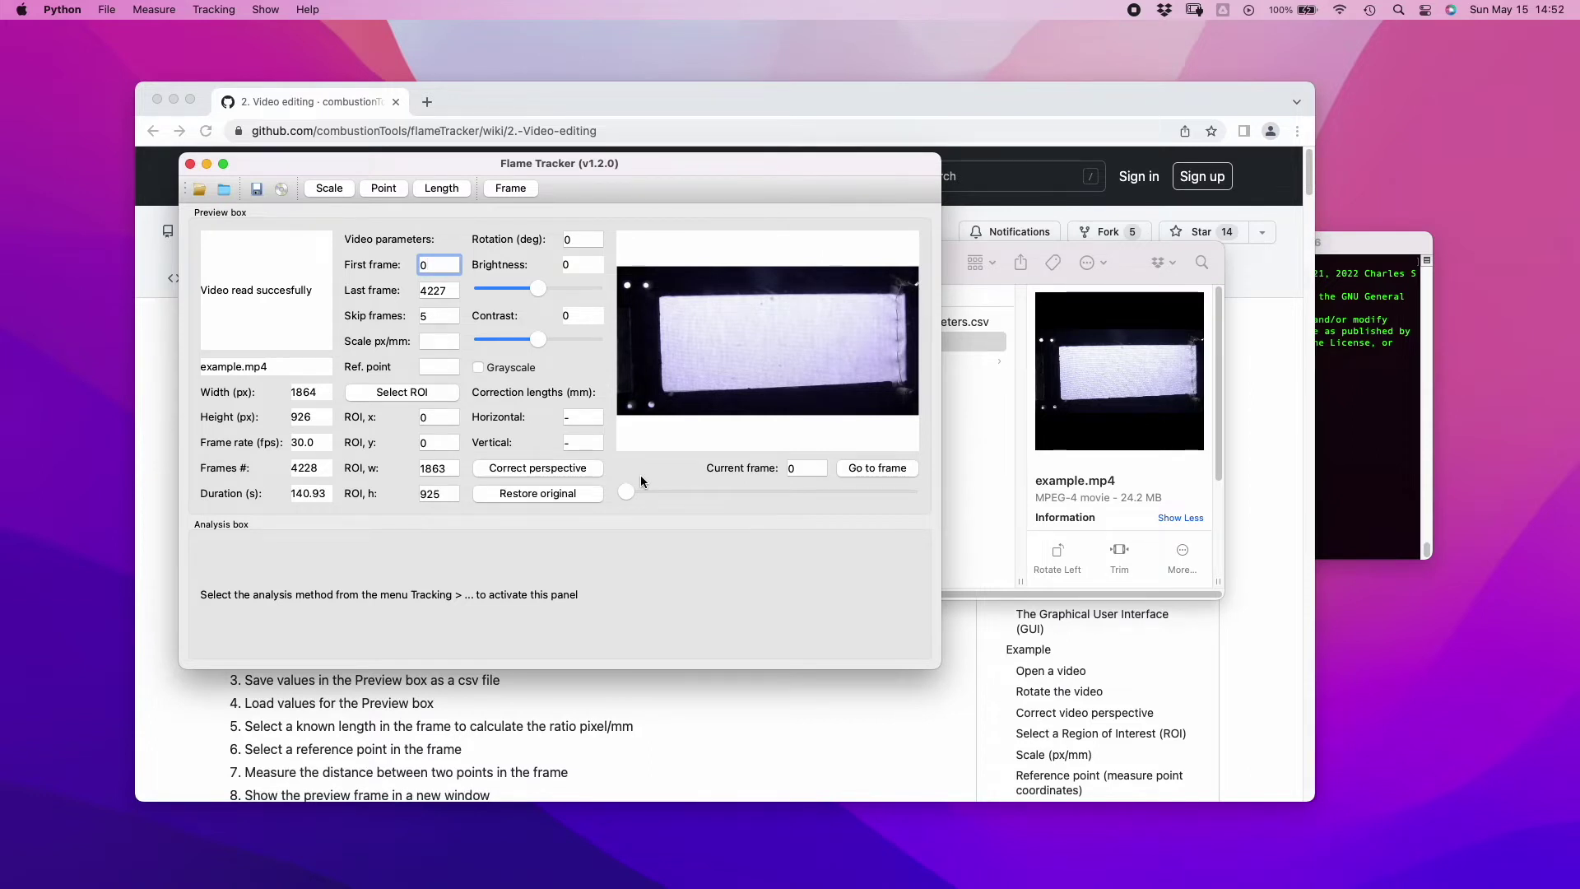
double_click(585, 240)
text(10)
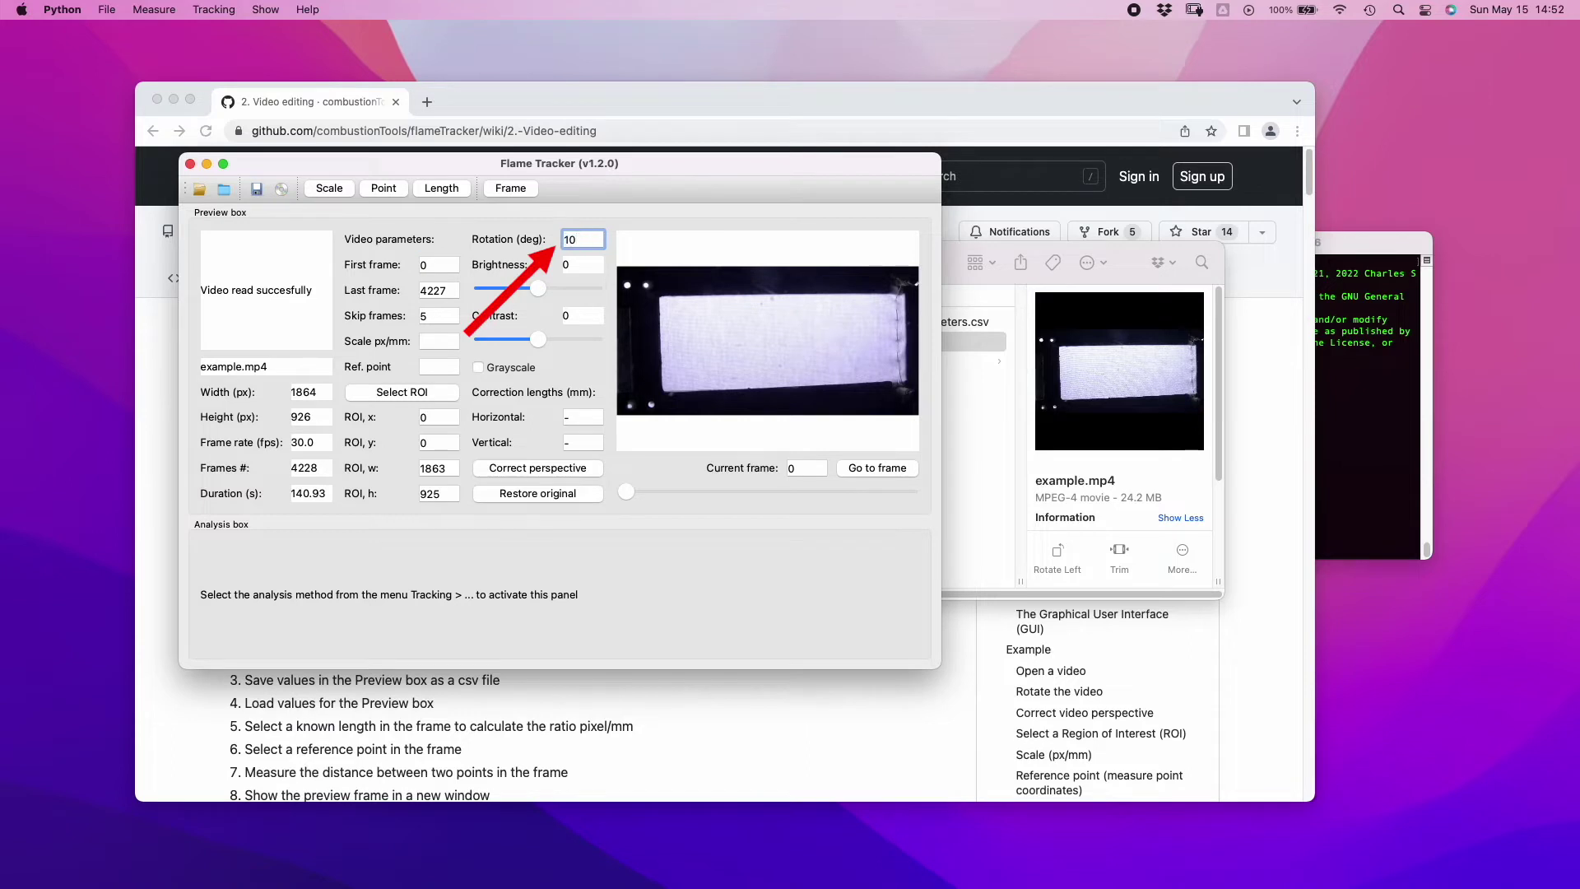
key(Return)
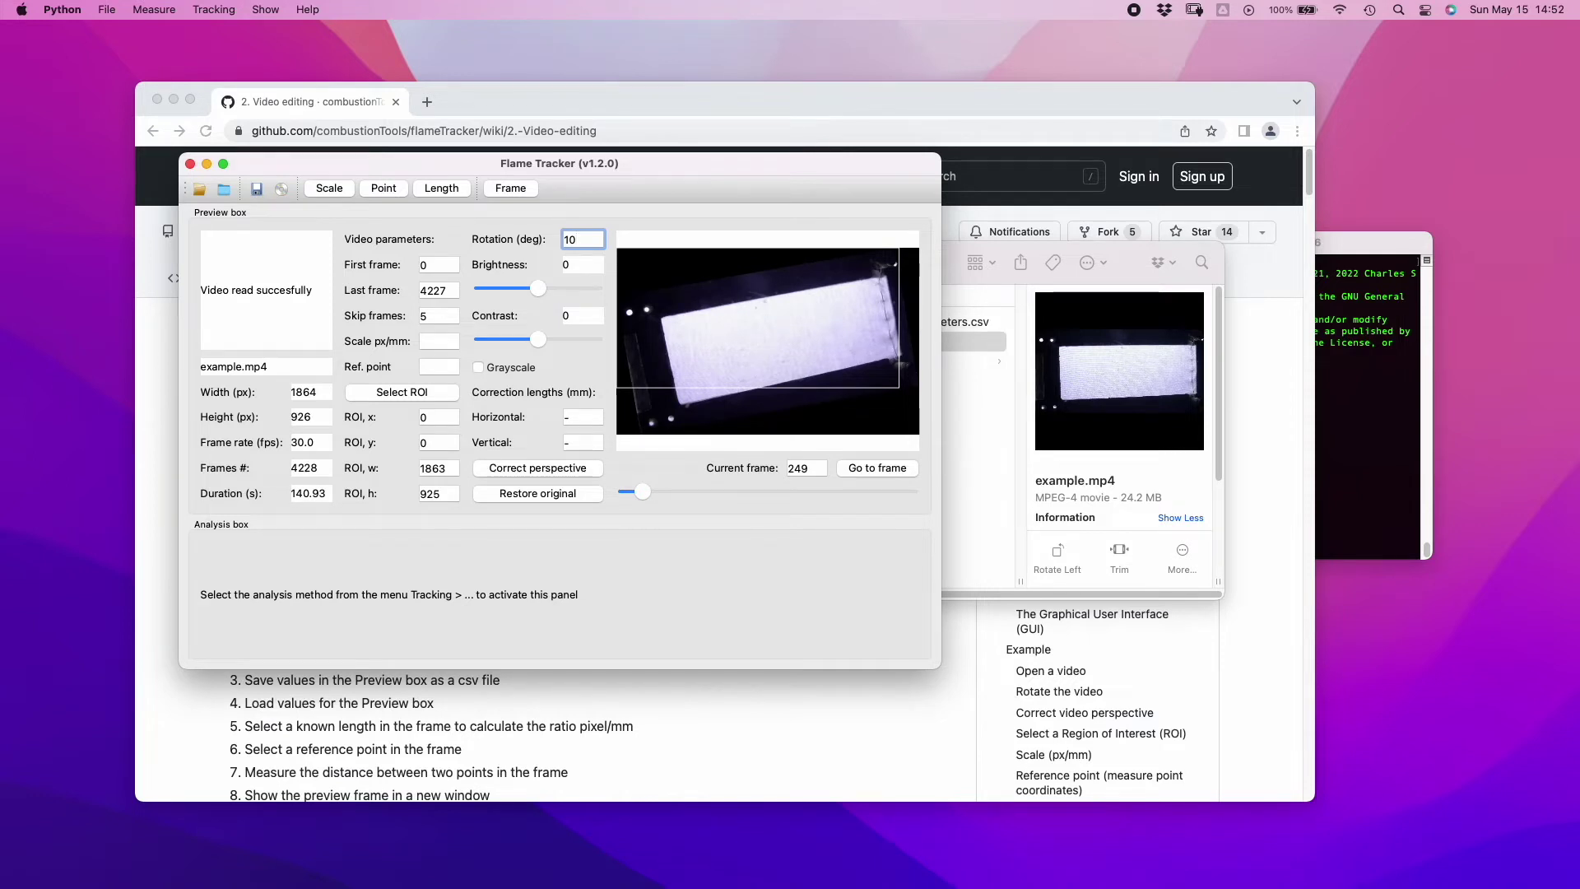
key(super+a)
text(-10)
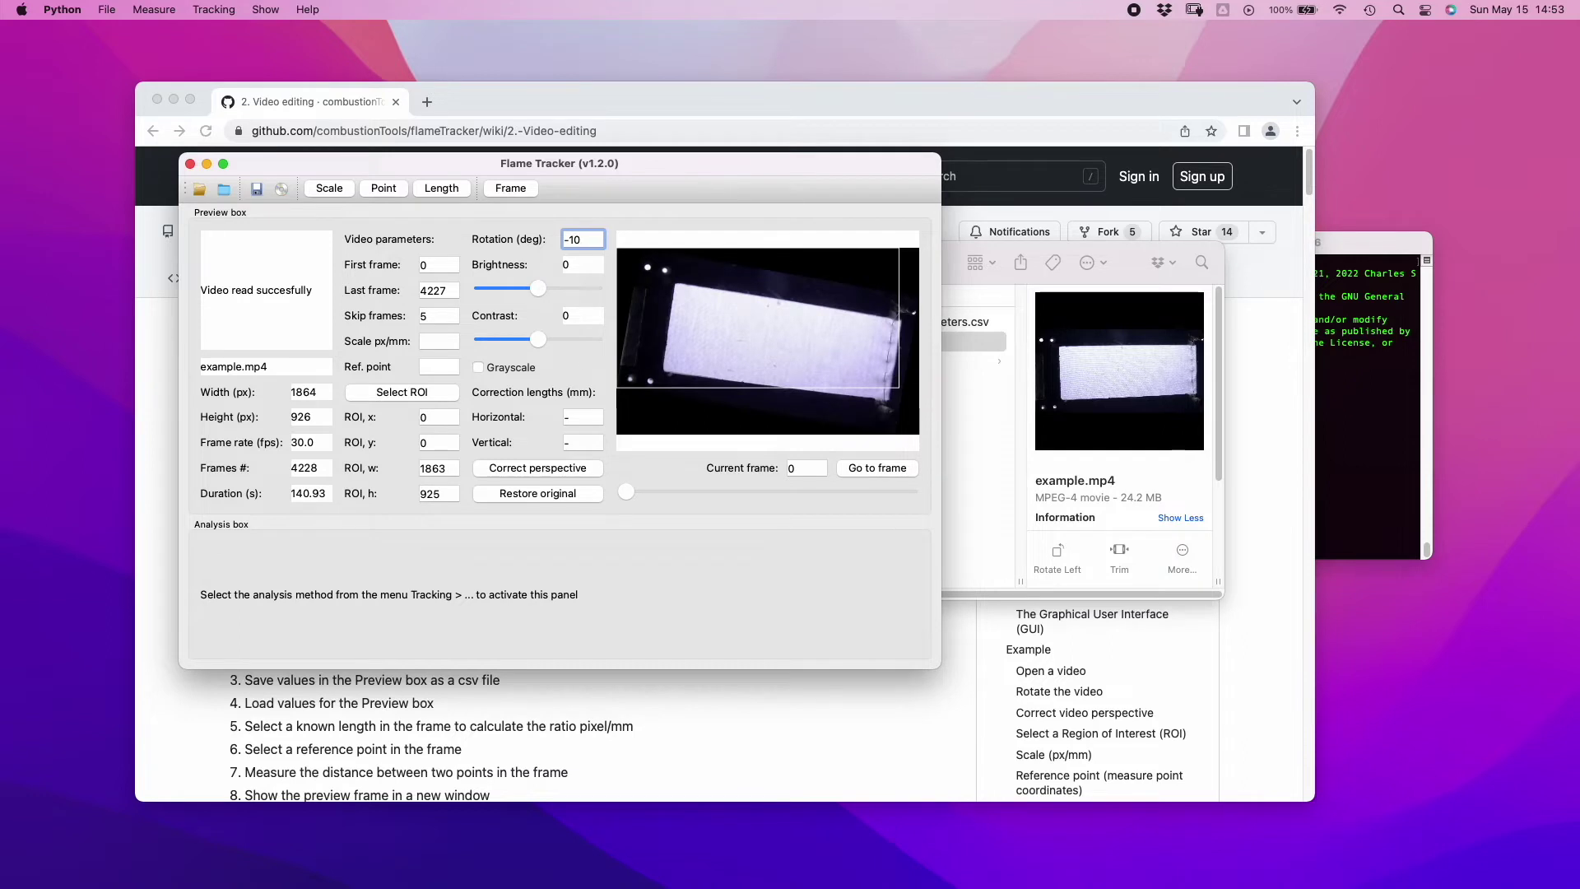
Set the video rotation to -2 degrees
double_click(574, 239)
text(2)
key(Return)
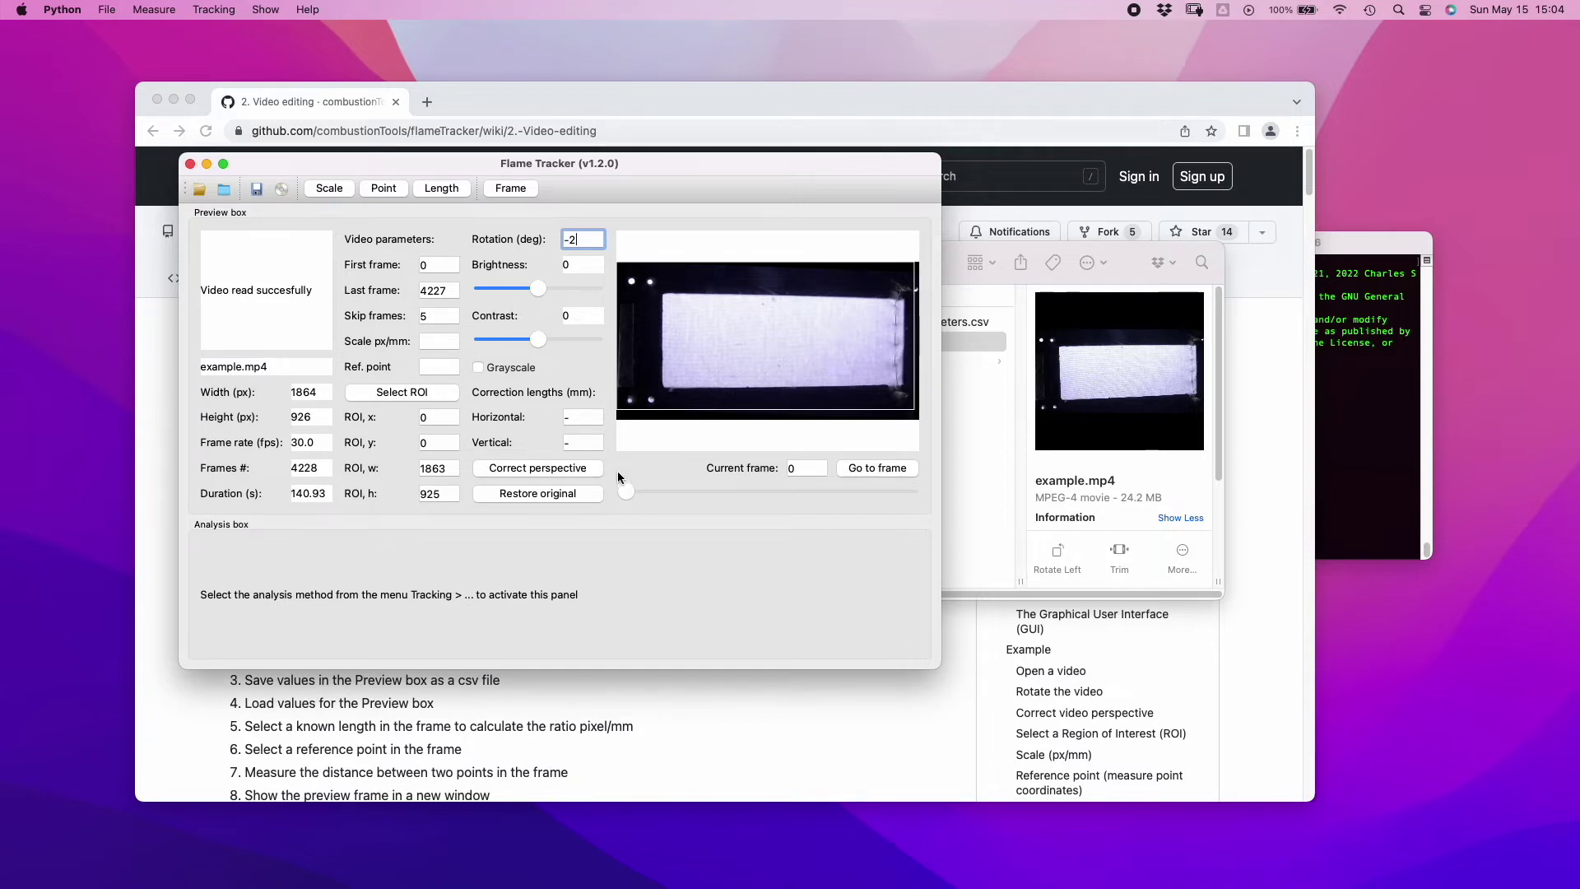
Set the perspective correction lengths to 152 mm horizontal and 55 mm vertical
click(576, 418)
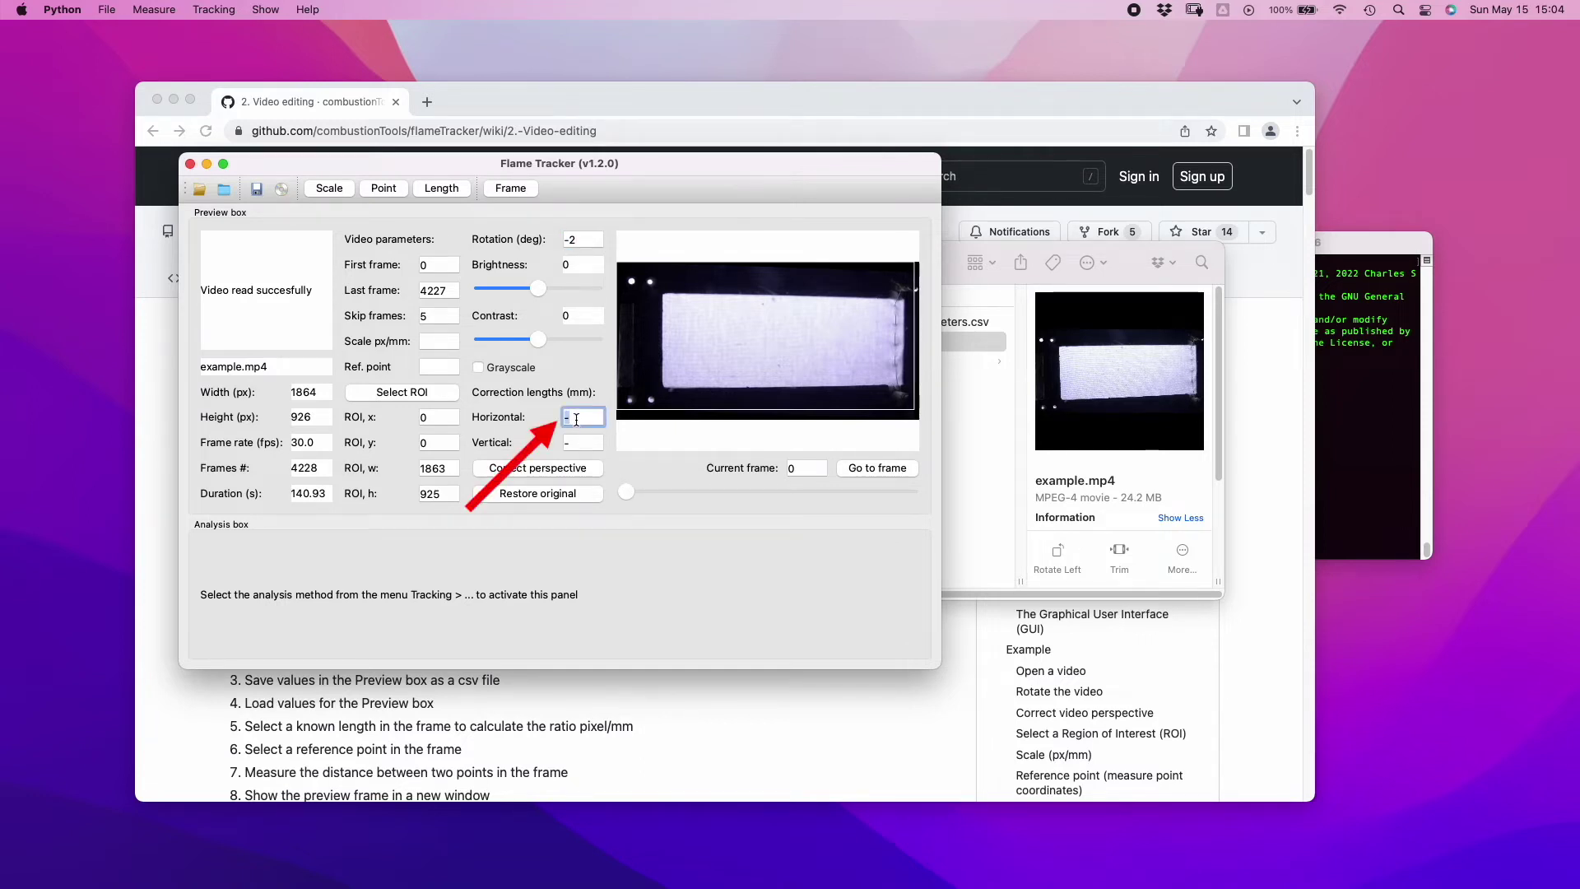
text(152)
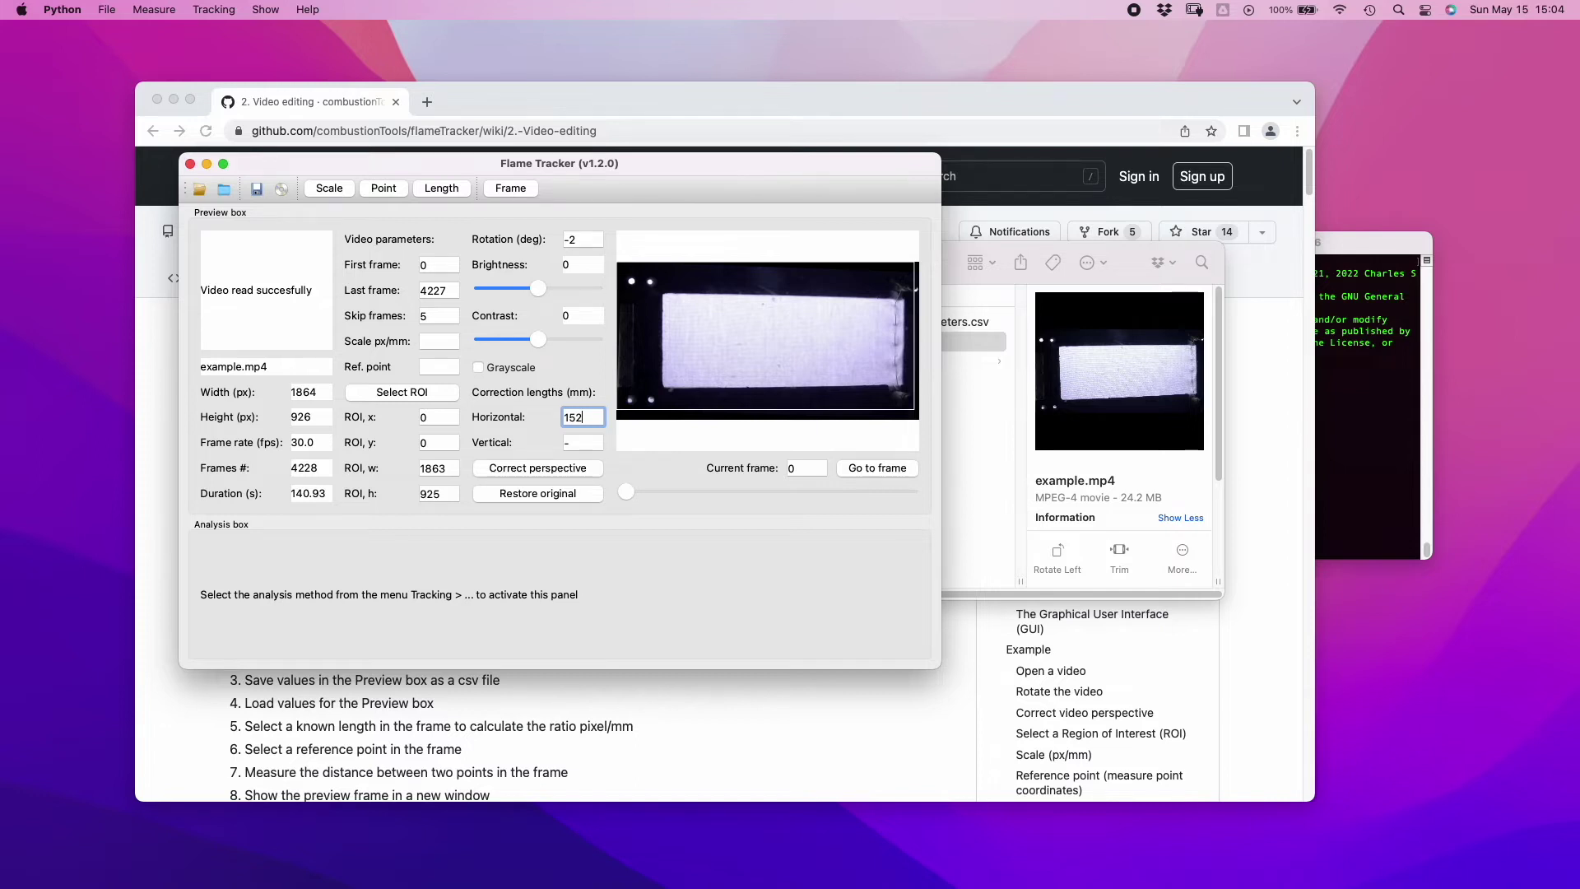
key(Tab)
text(55)
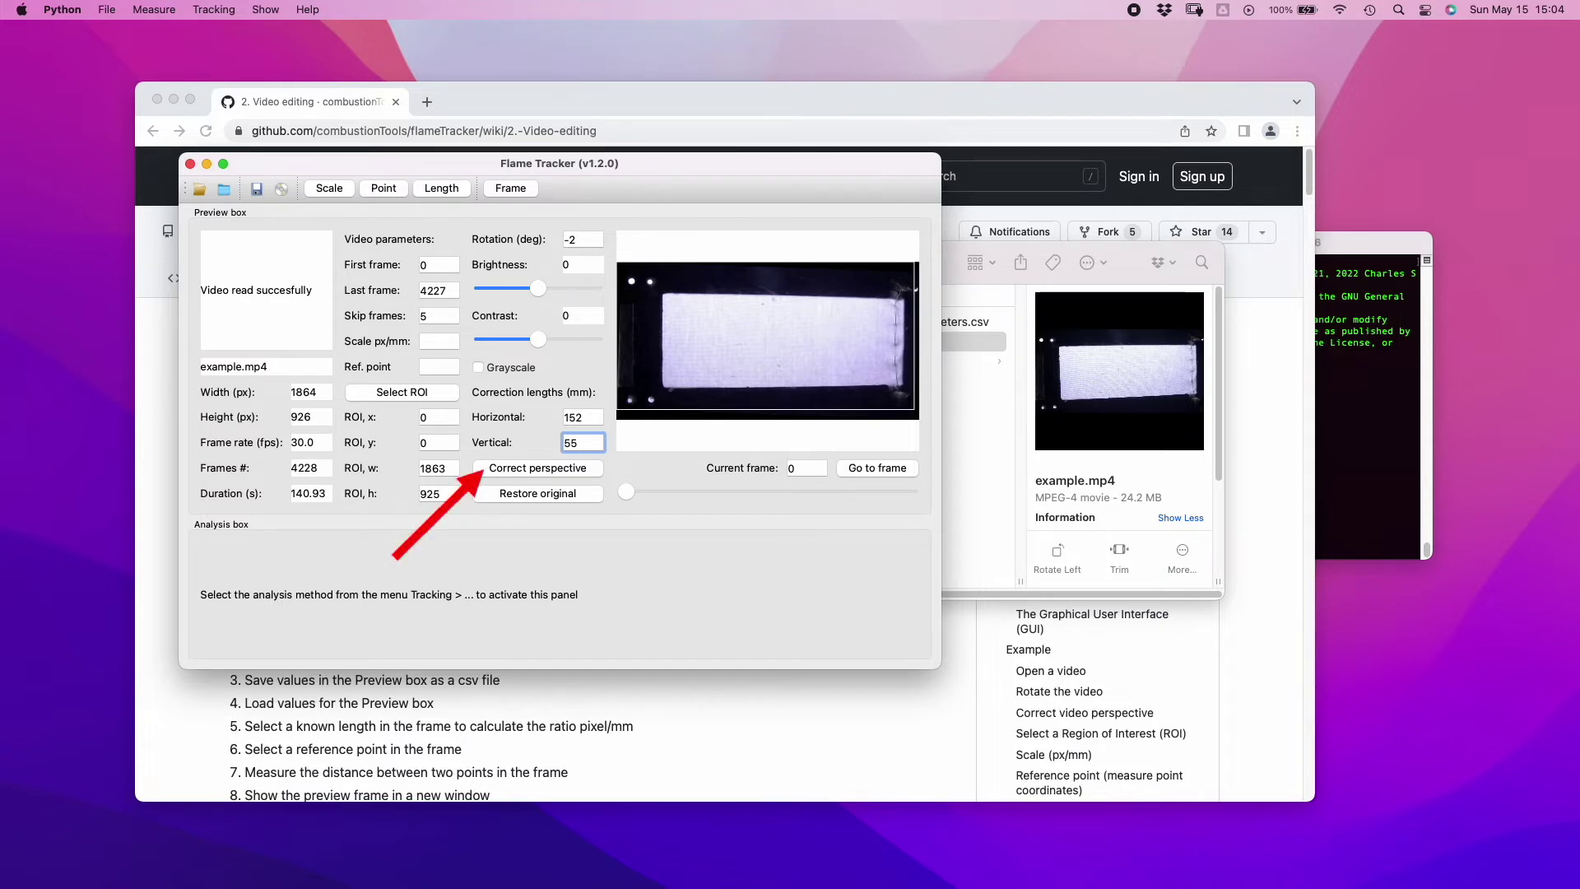
Correct the video perspective by marking the bright sample's corners in order: top right, bottom right, bottom left, top left
click(537, 468)
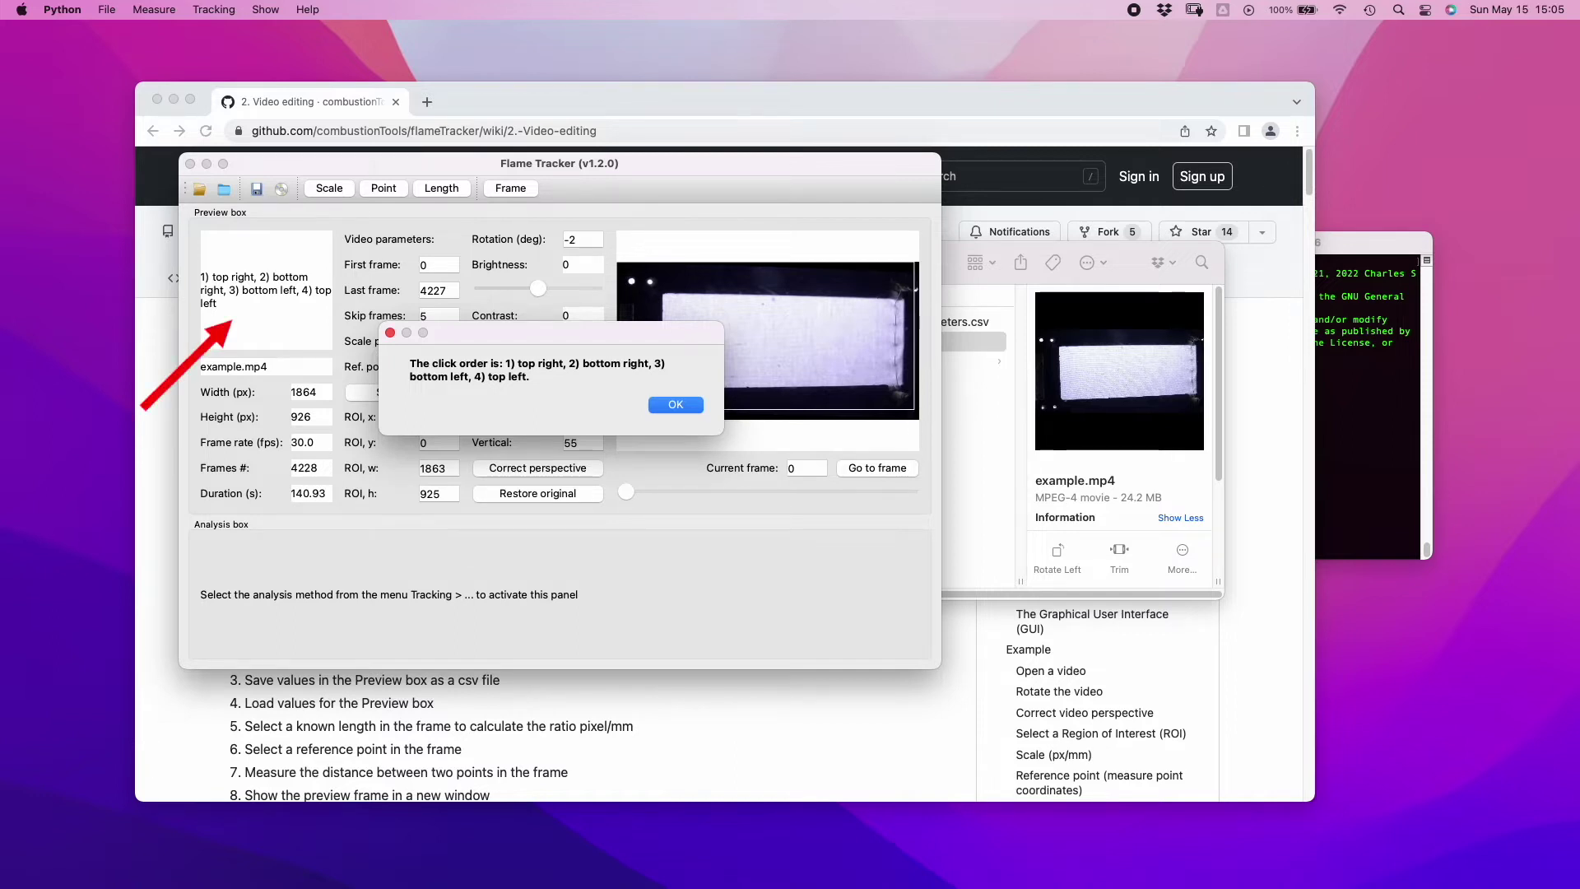
key(Return)
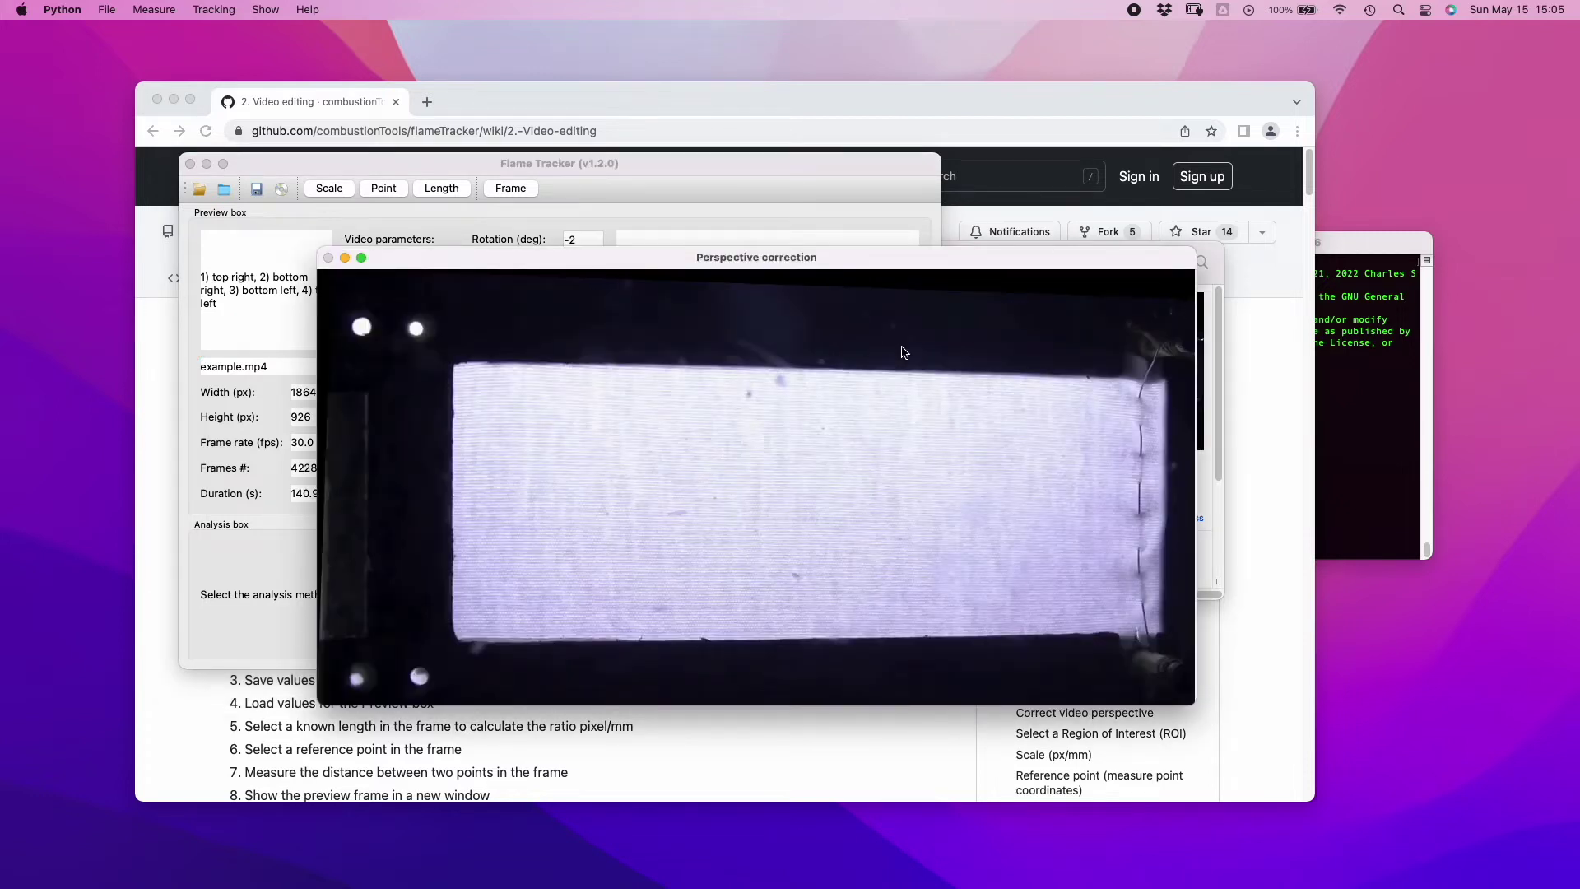
click(1153, 391)
click(1157, 630)
click(453, 637)
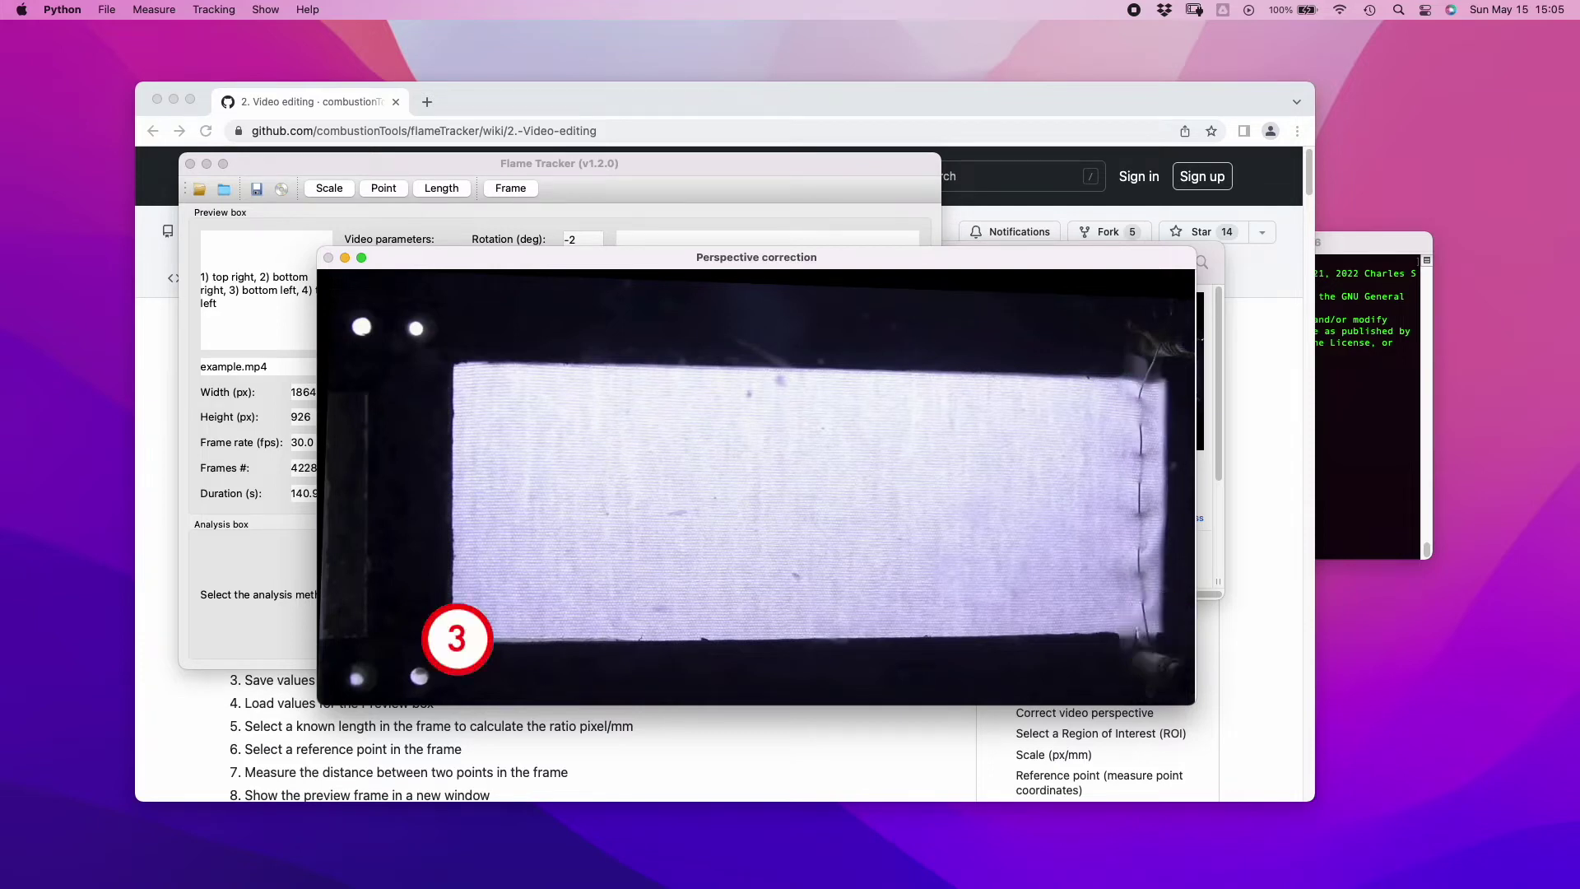
click(454, 360)
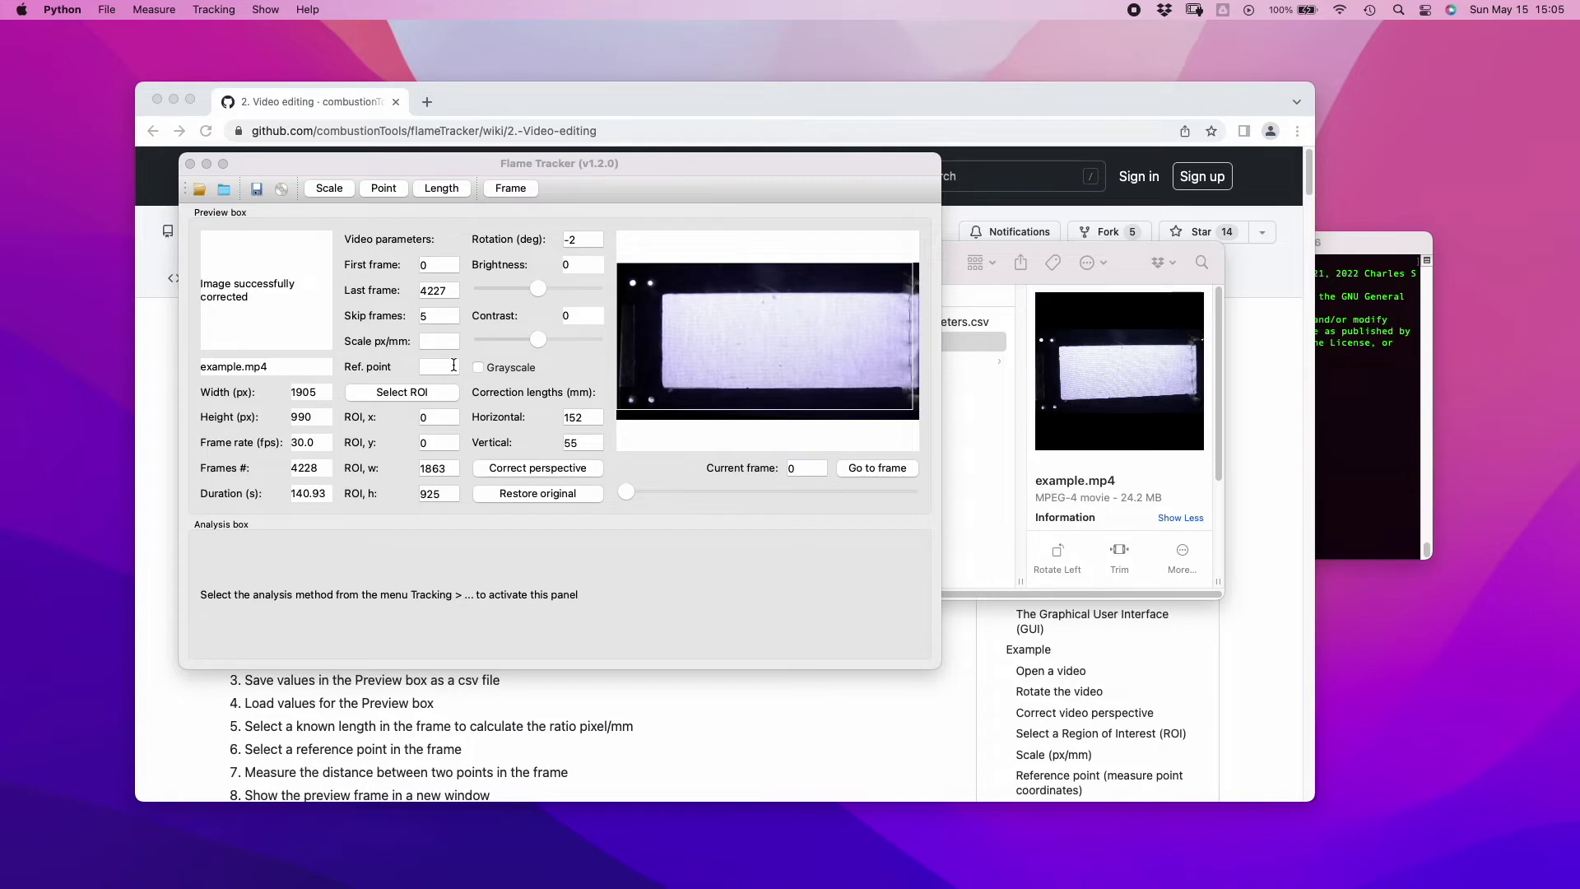
click(528, 465)
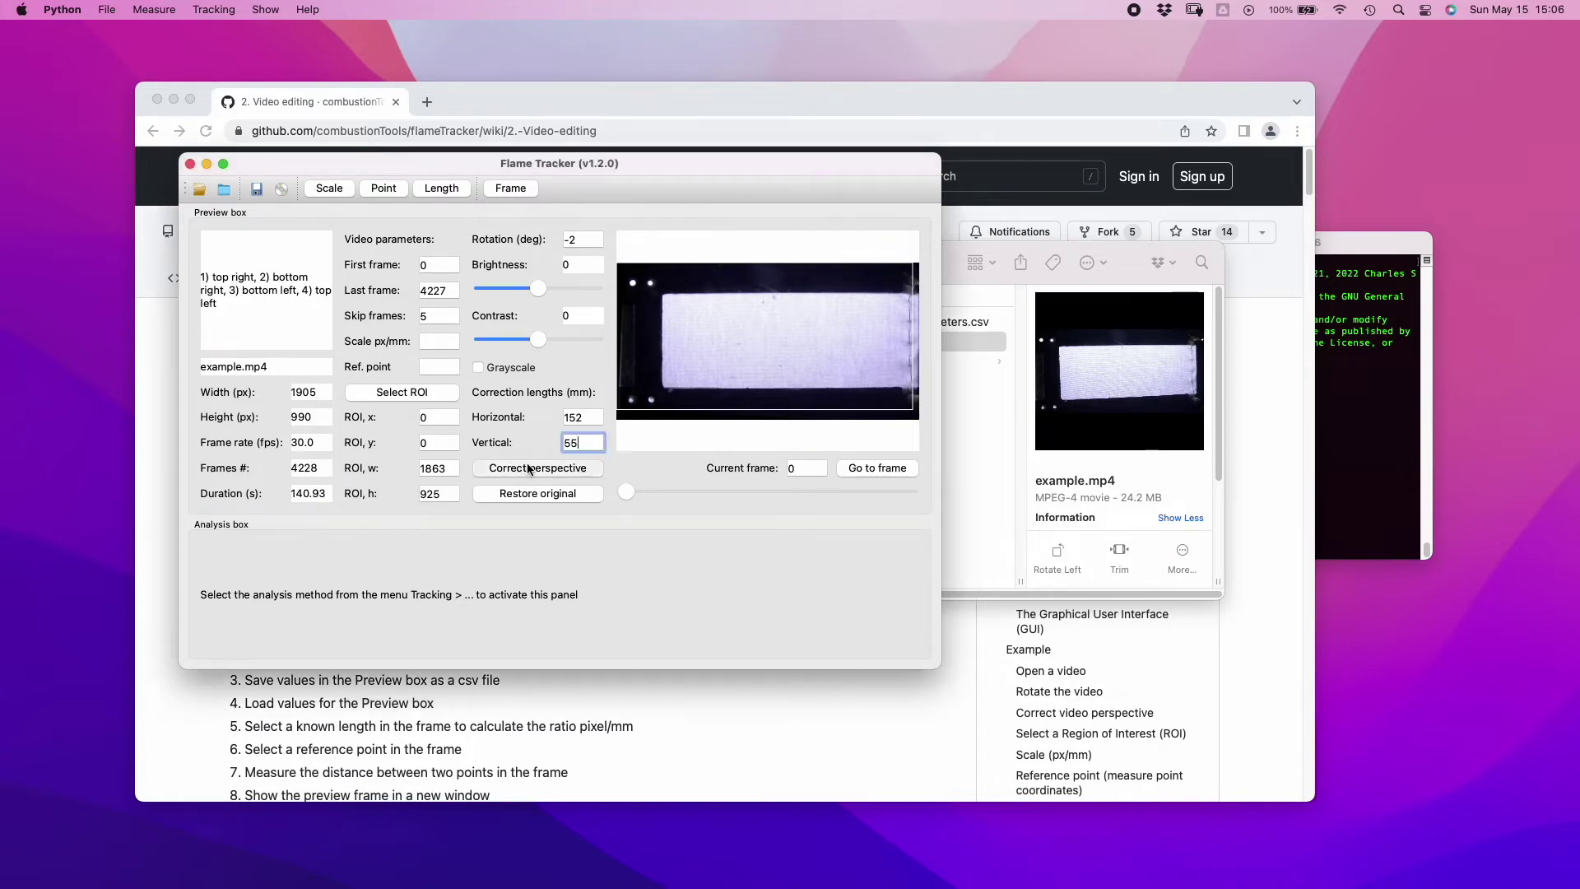
click(676, 406)
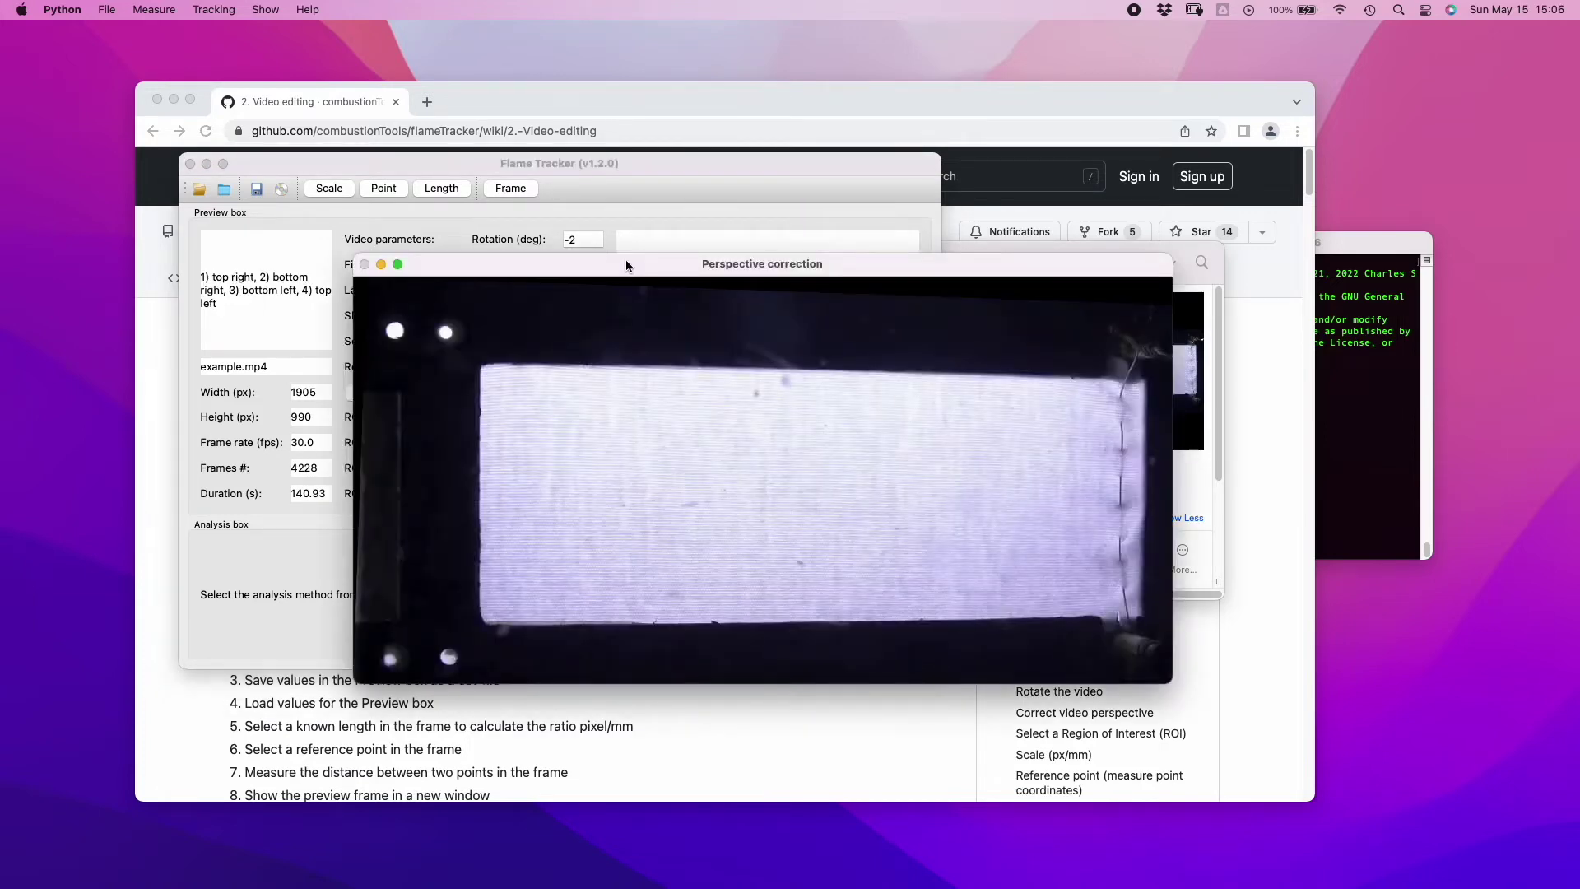
drag(657, 269, 686, 235)
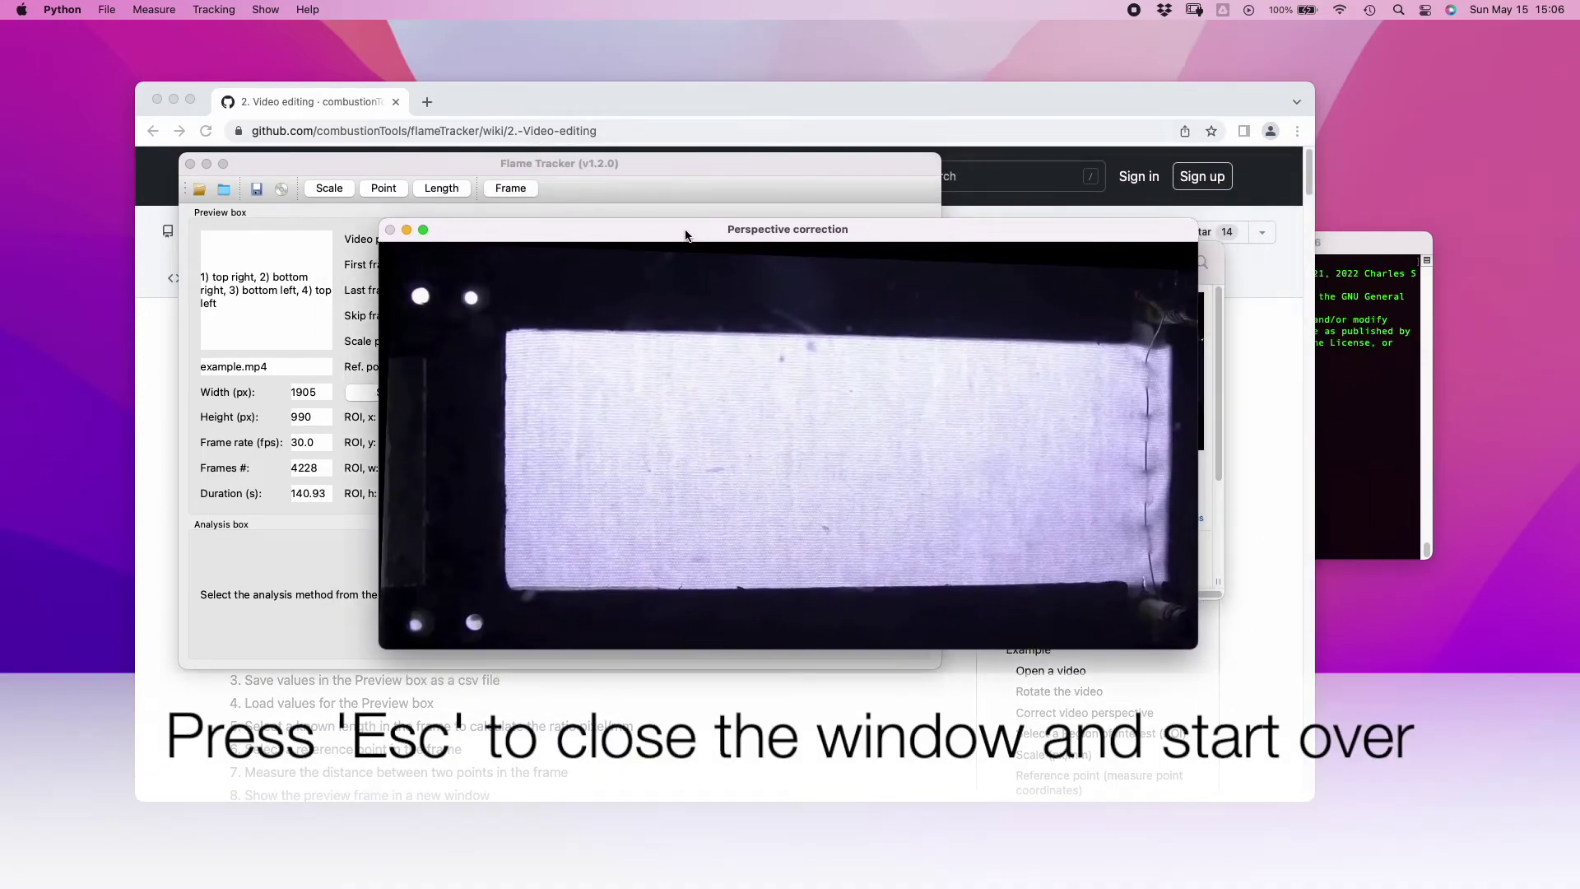
key(Escape)
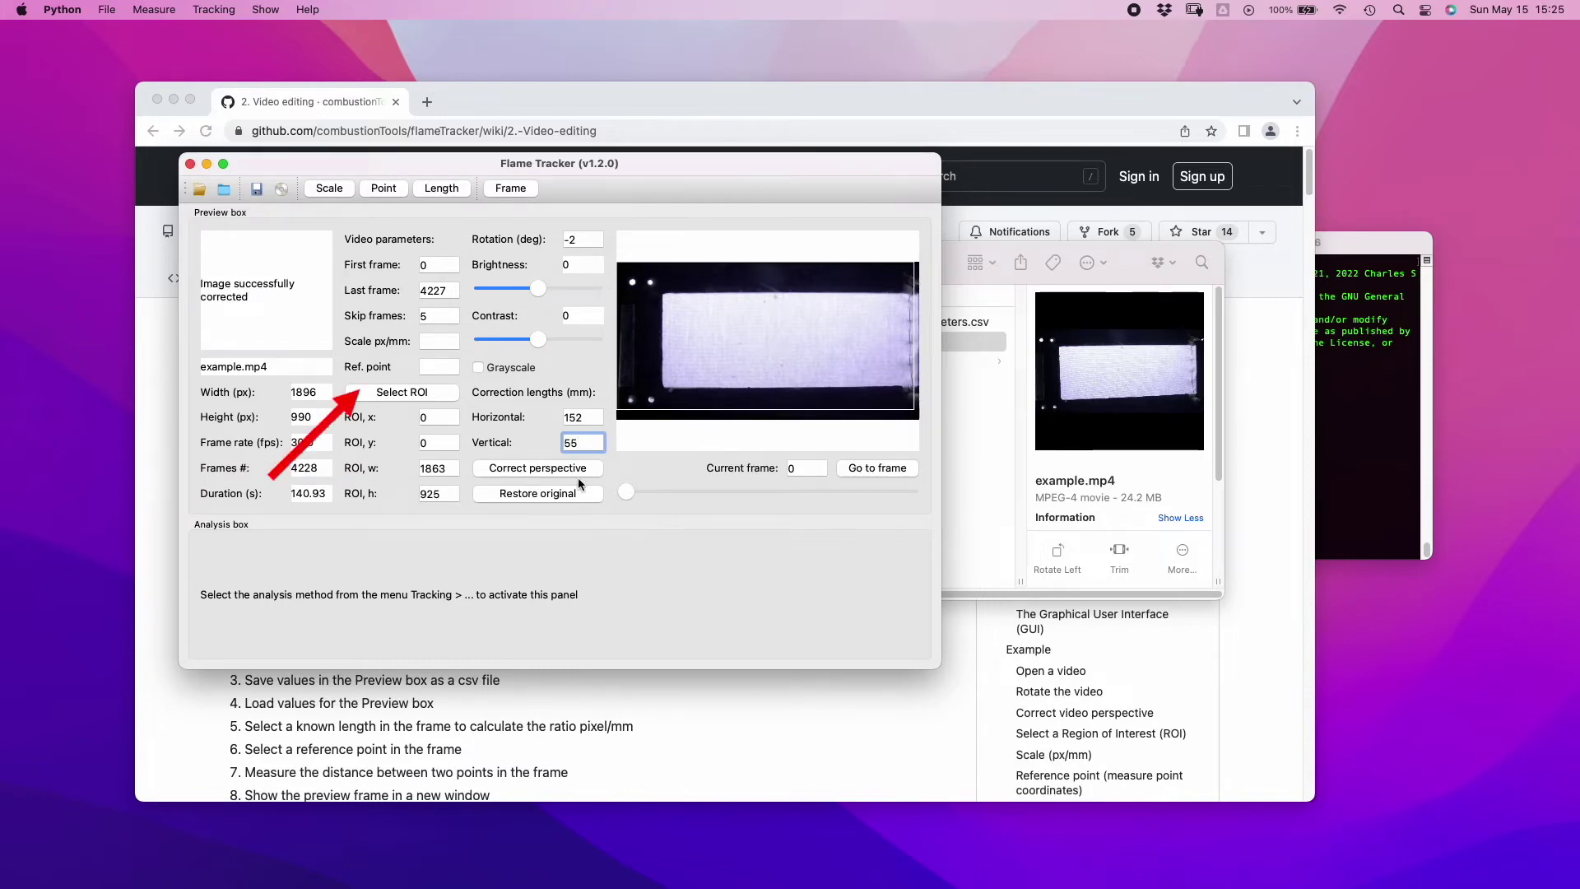
Try selecting a rectangular region of interest around the bright sample and cancel the selection
click(428, 392)
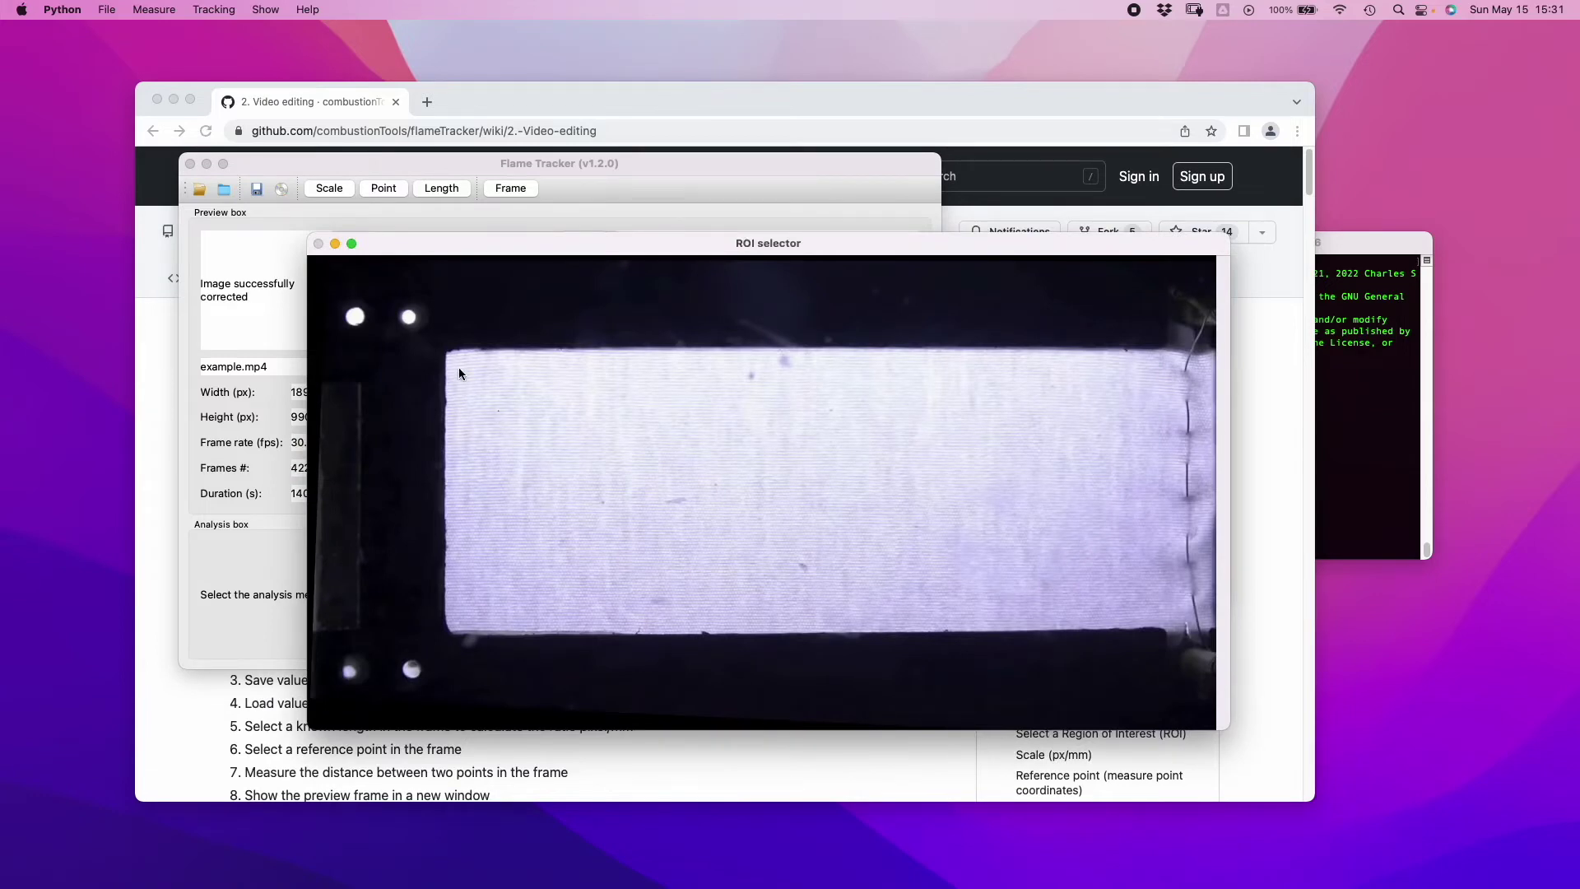
drag(430, 337, 1185, 640)
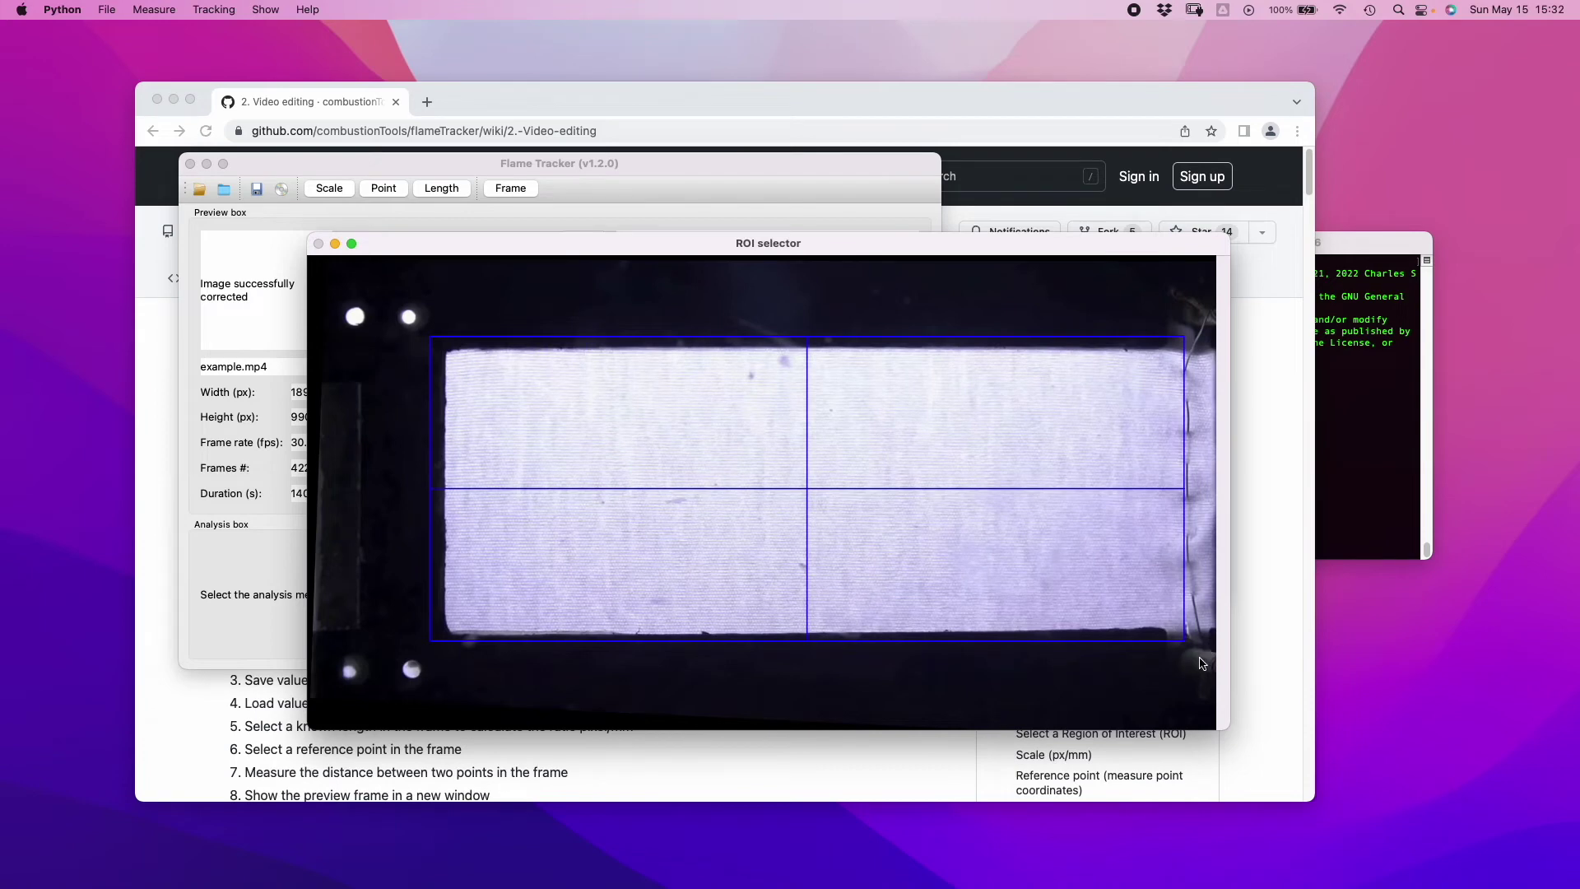
key(c)
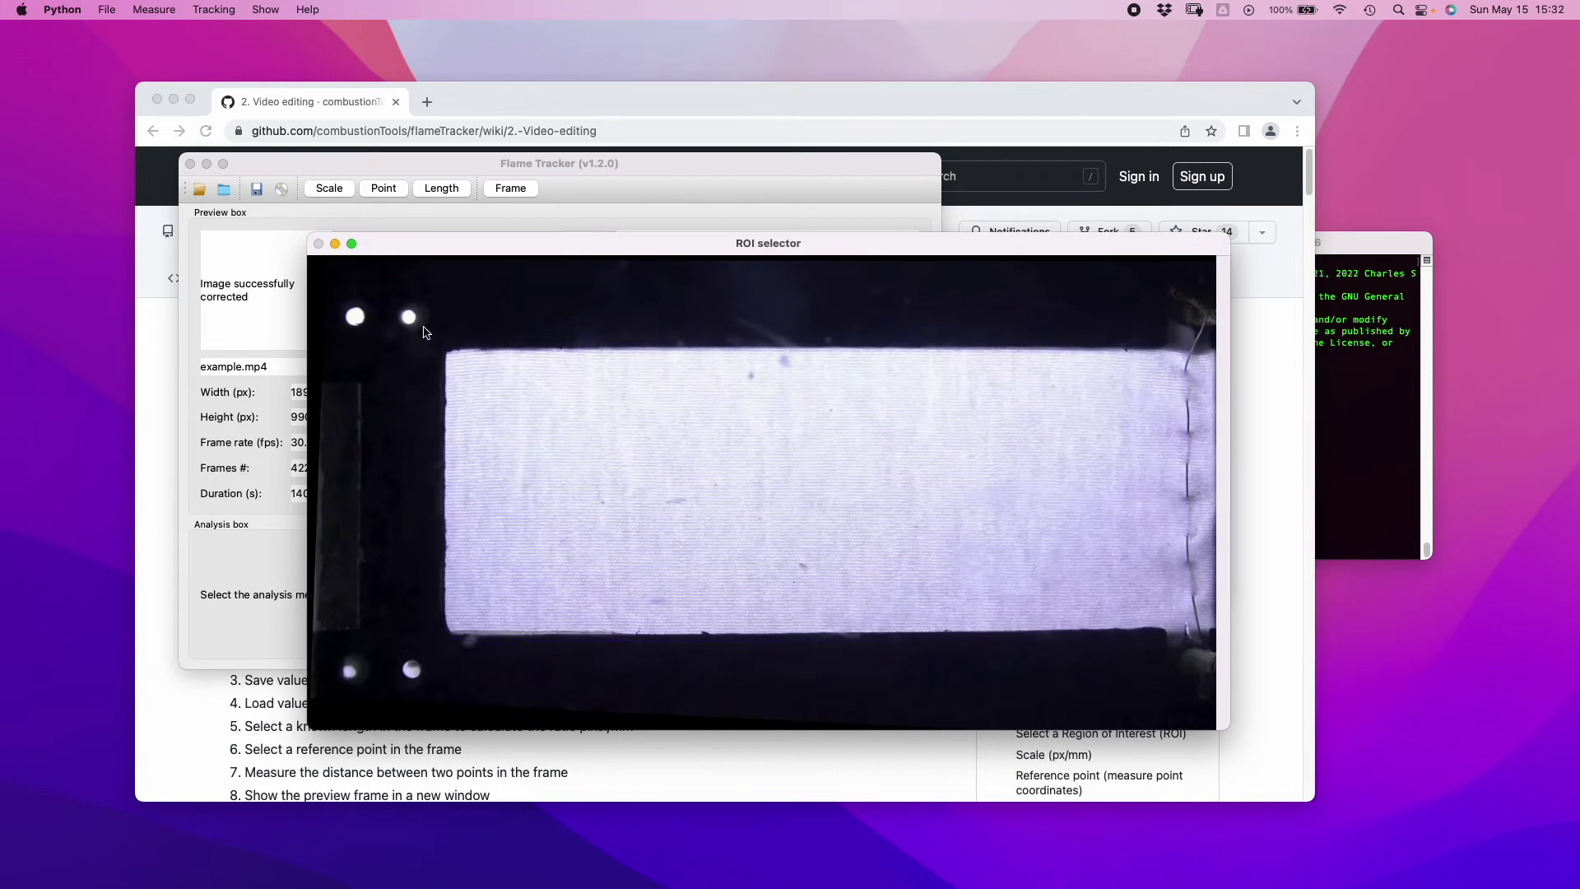
Select a rectangular region of interest around the bright sample, about 1652 by 668 px, and refresh the preview
drag(464, 358, 1217, 653)
key(Return)
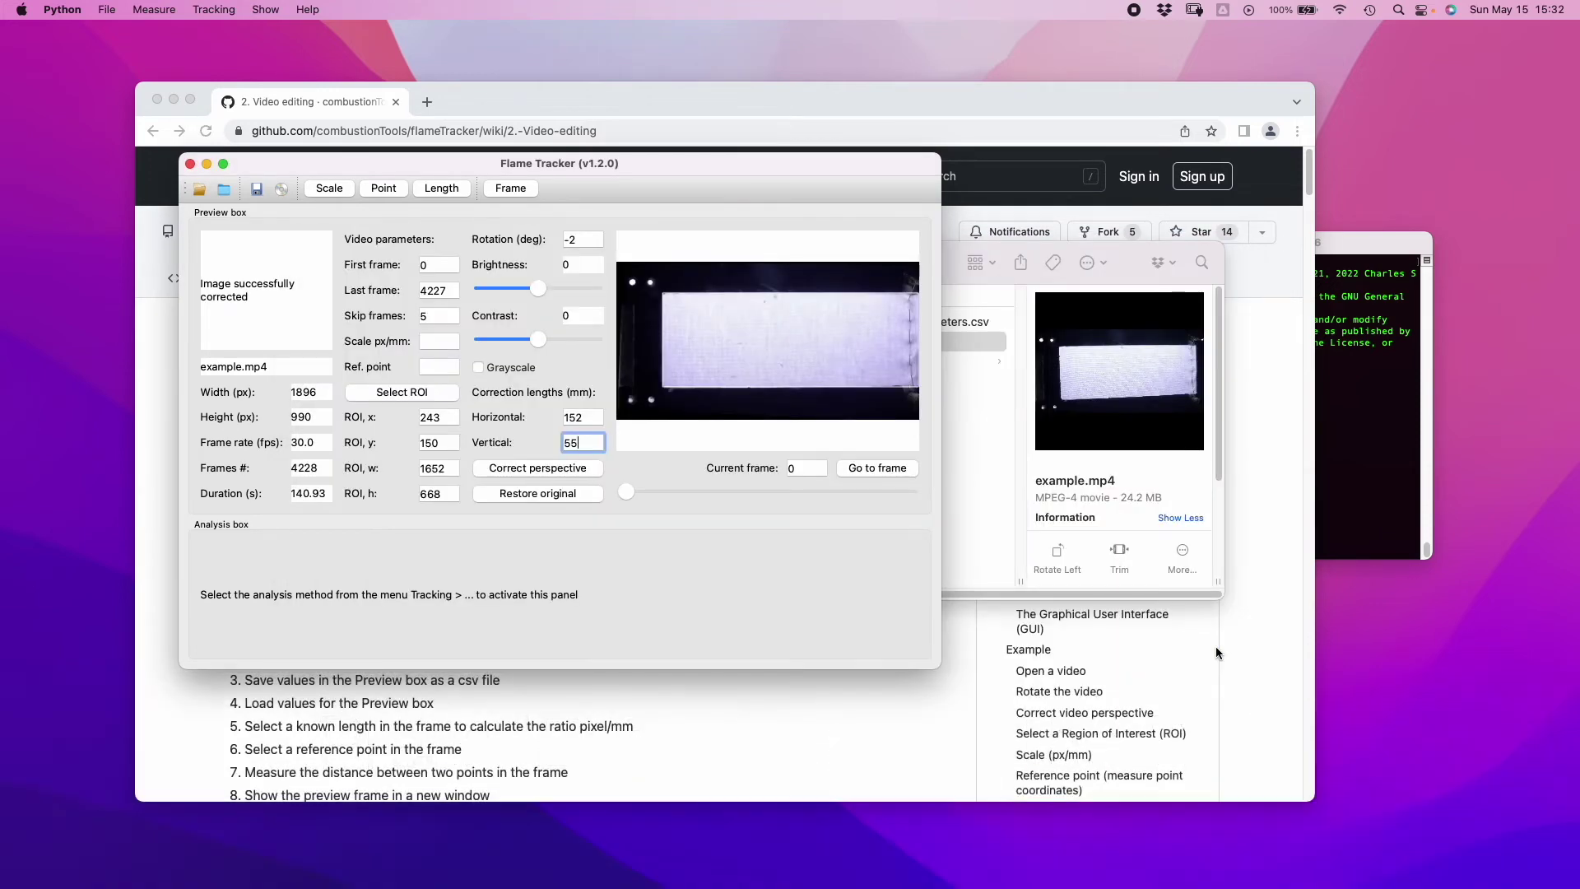
drag(628, 491, 618, 491)
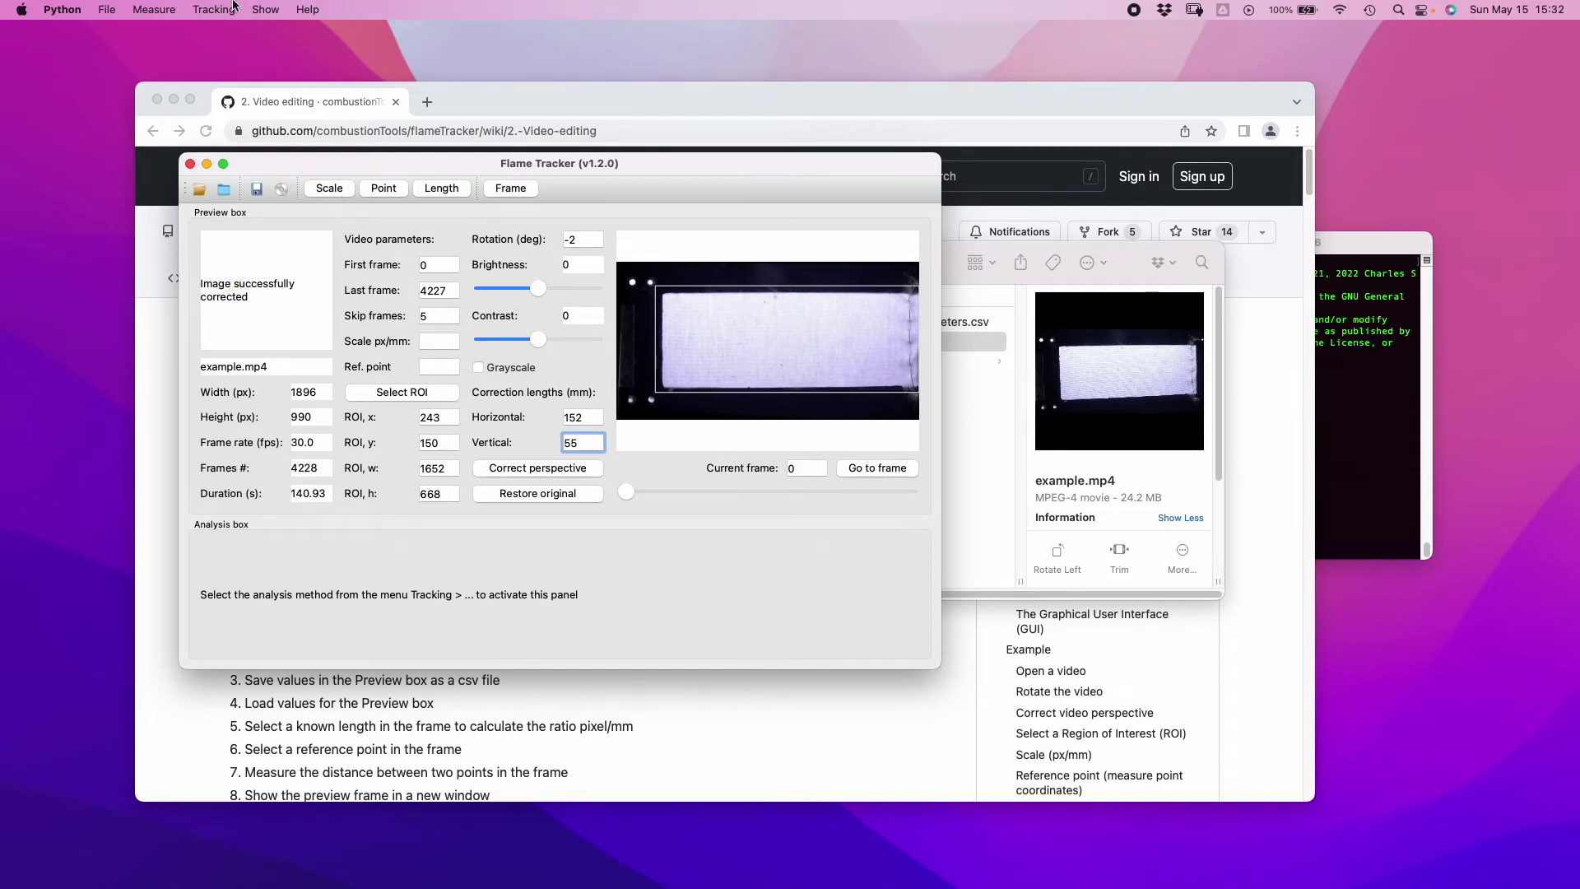
Calibrate the px/mm scale by marking both ends of the sample's lower edge and entering a length of 152 mm
click(155, 9)
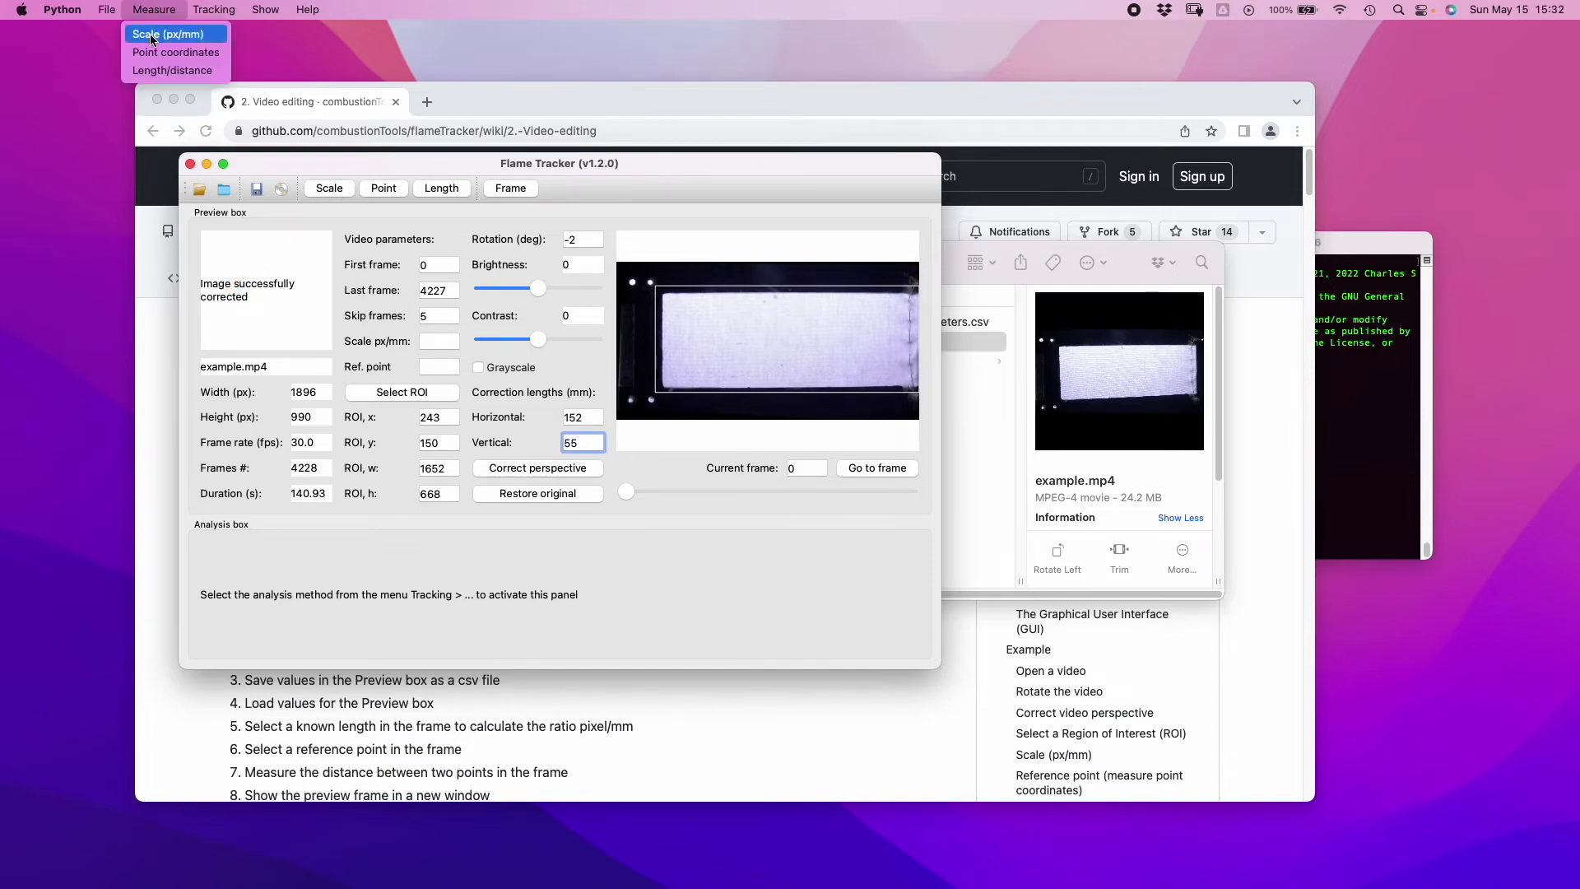
click(155, 36)
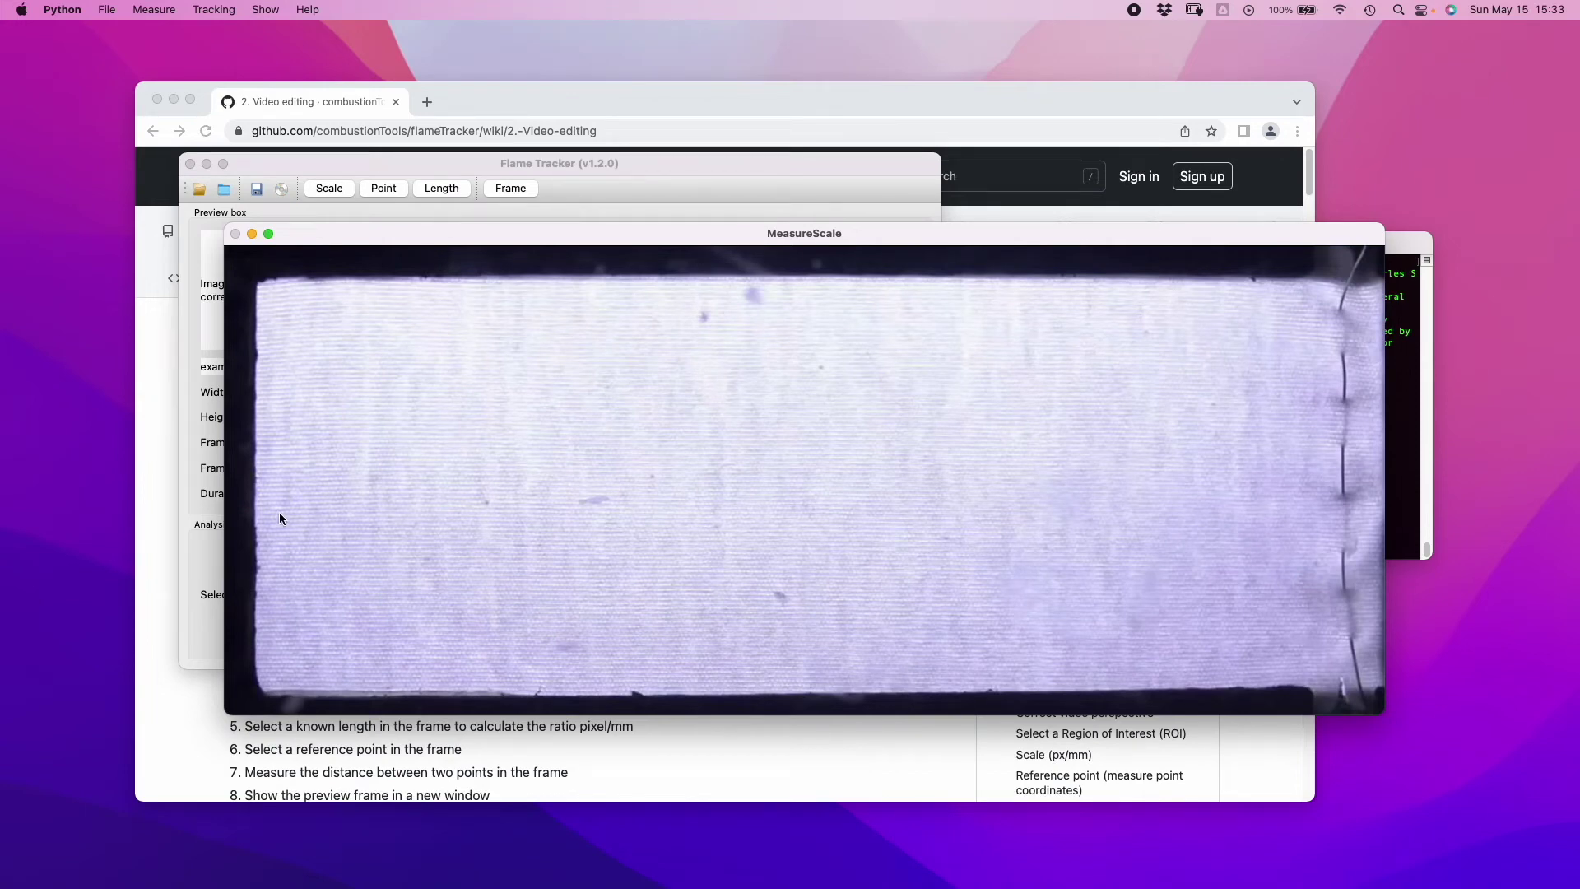
click(258, 696)
click(1377, 691)
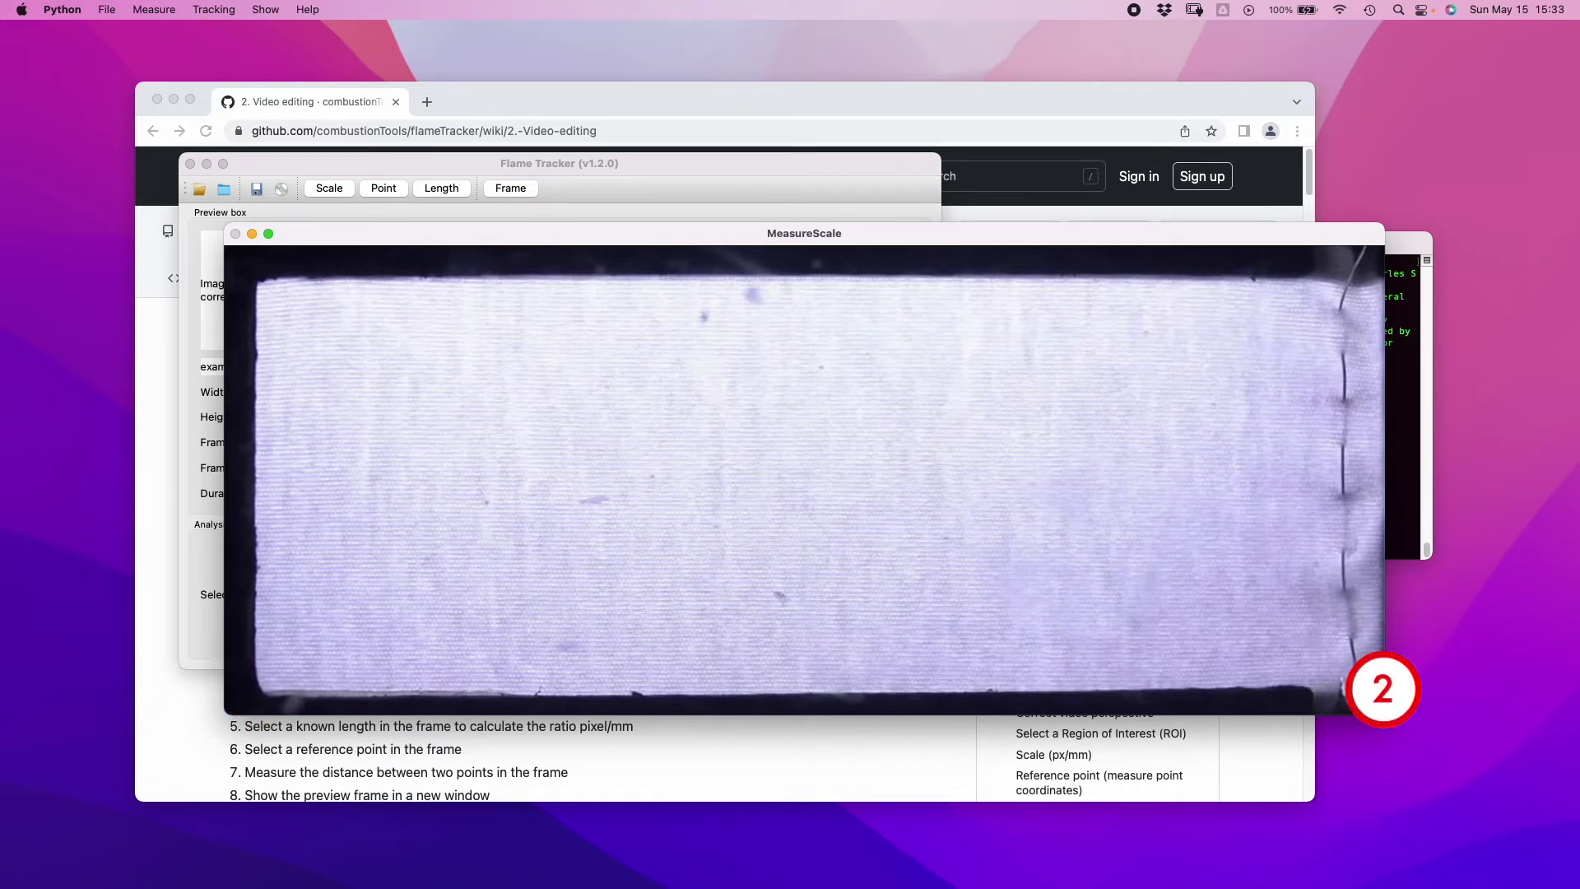
text(152)
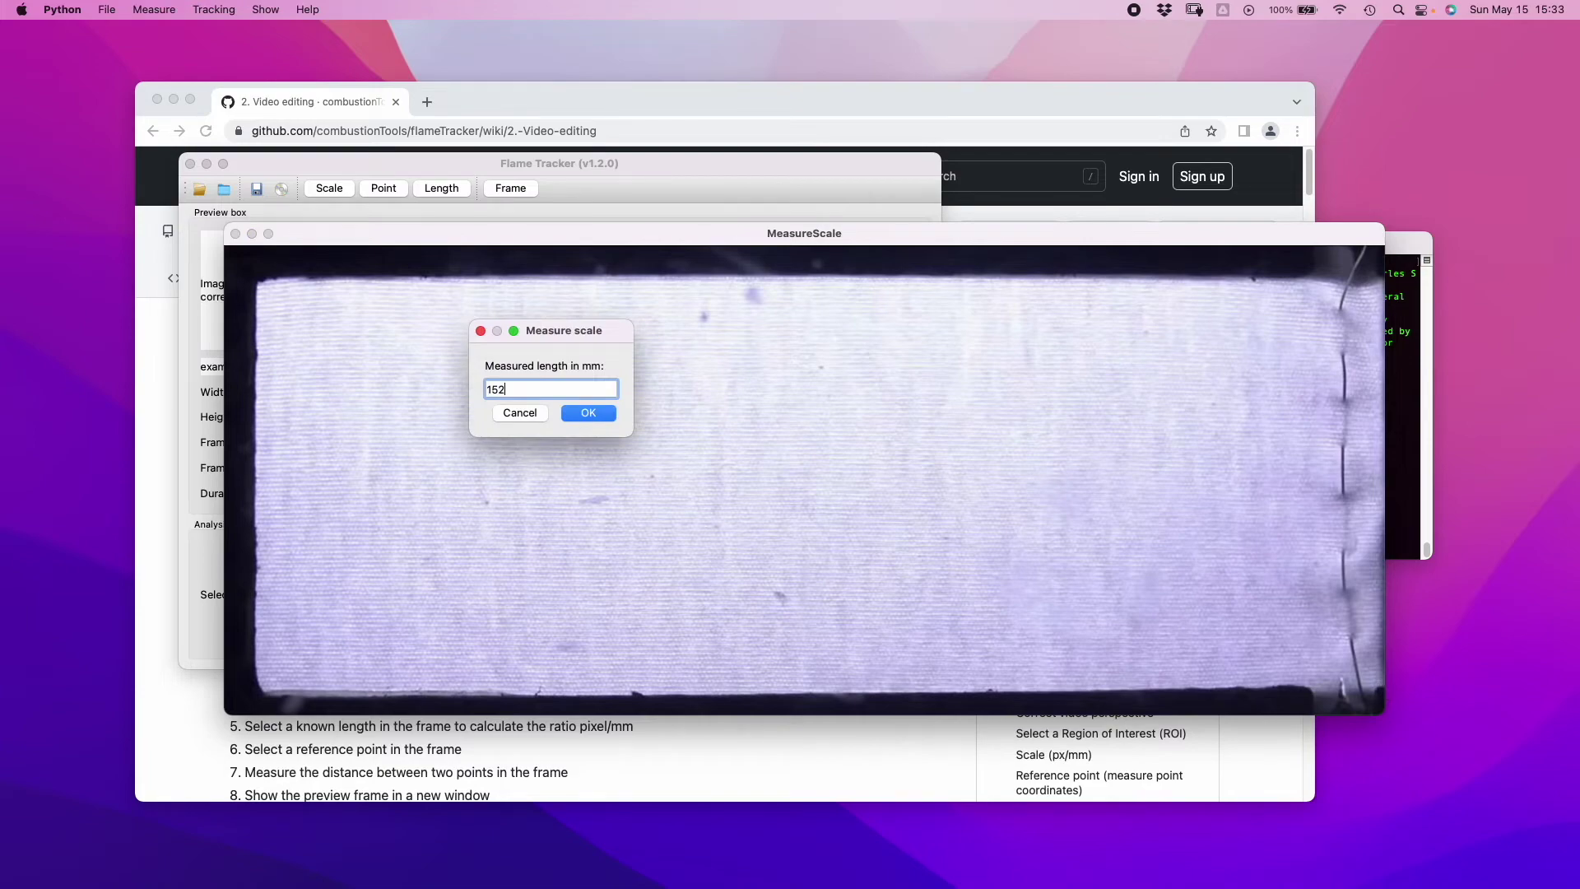
key(Return)
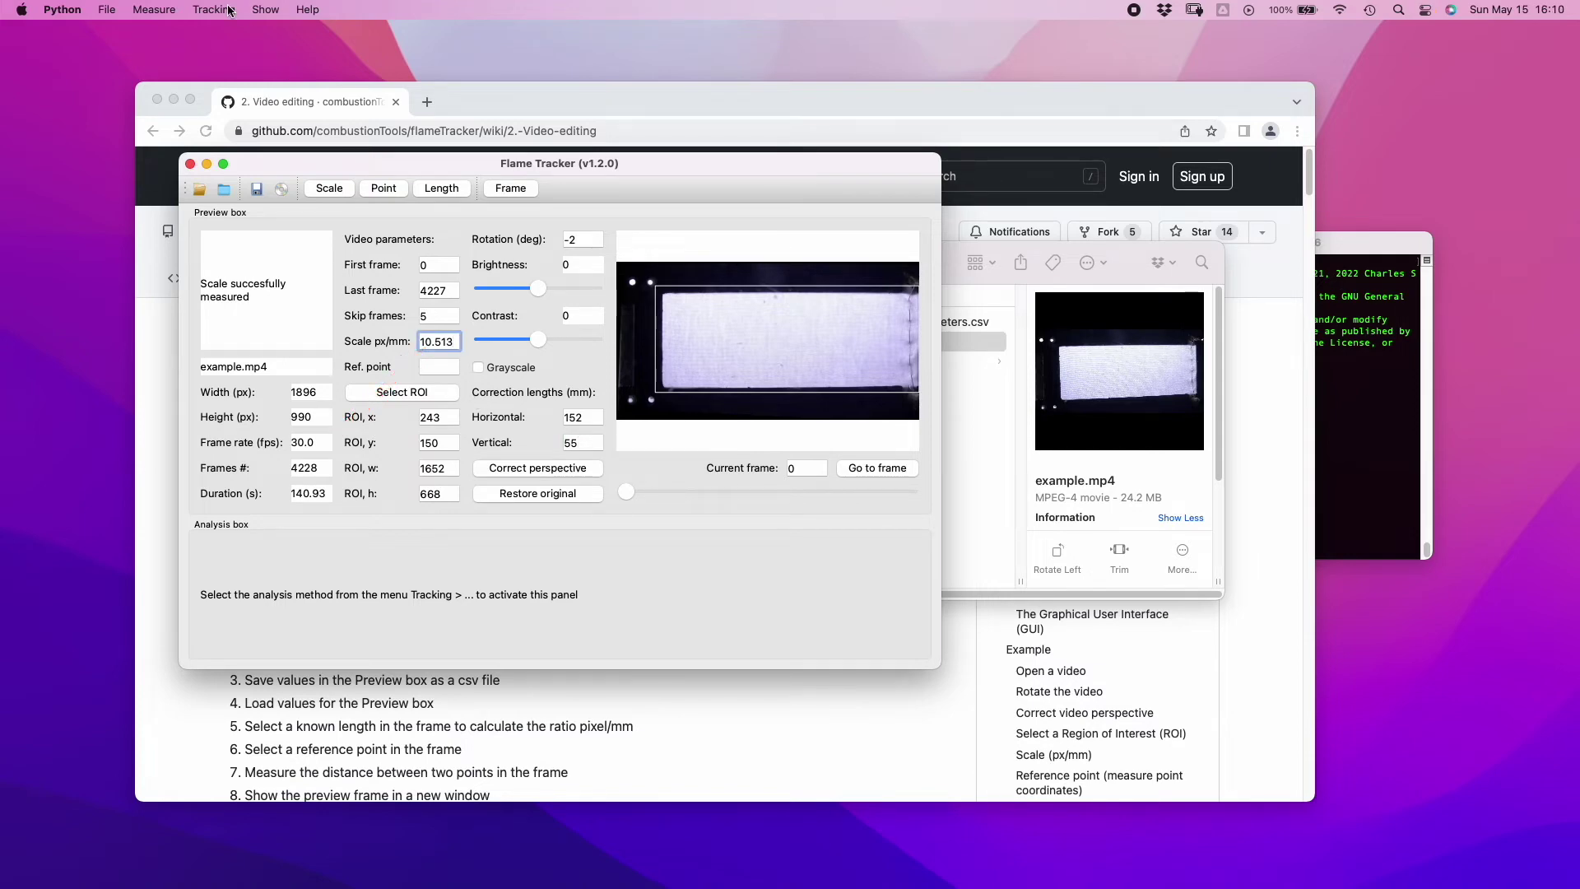
Set a reference point inside the sample near its upper-left corner, and measure a length across the sample
click(171, 8)
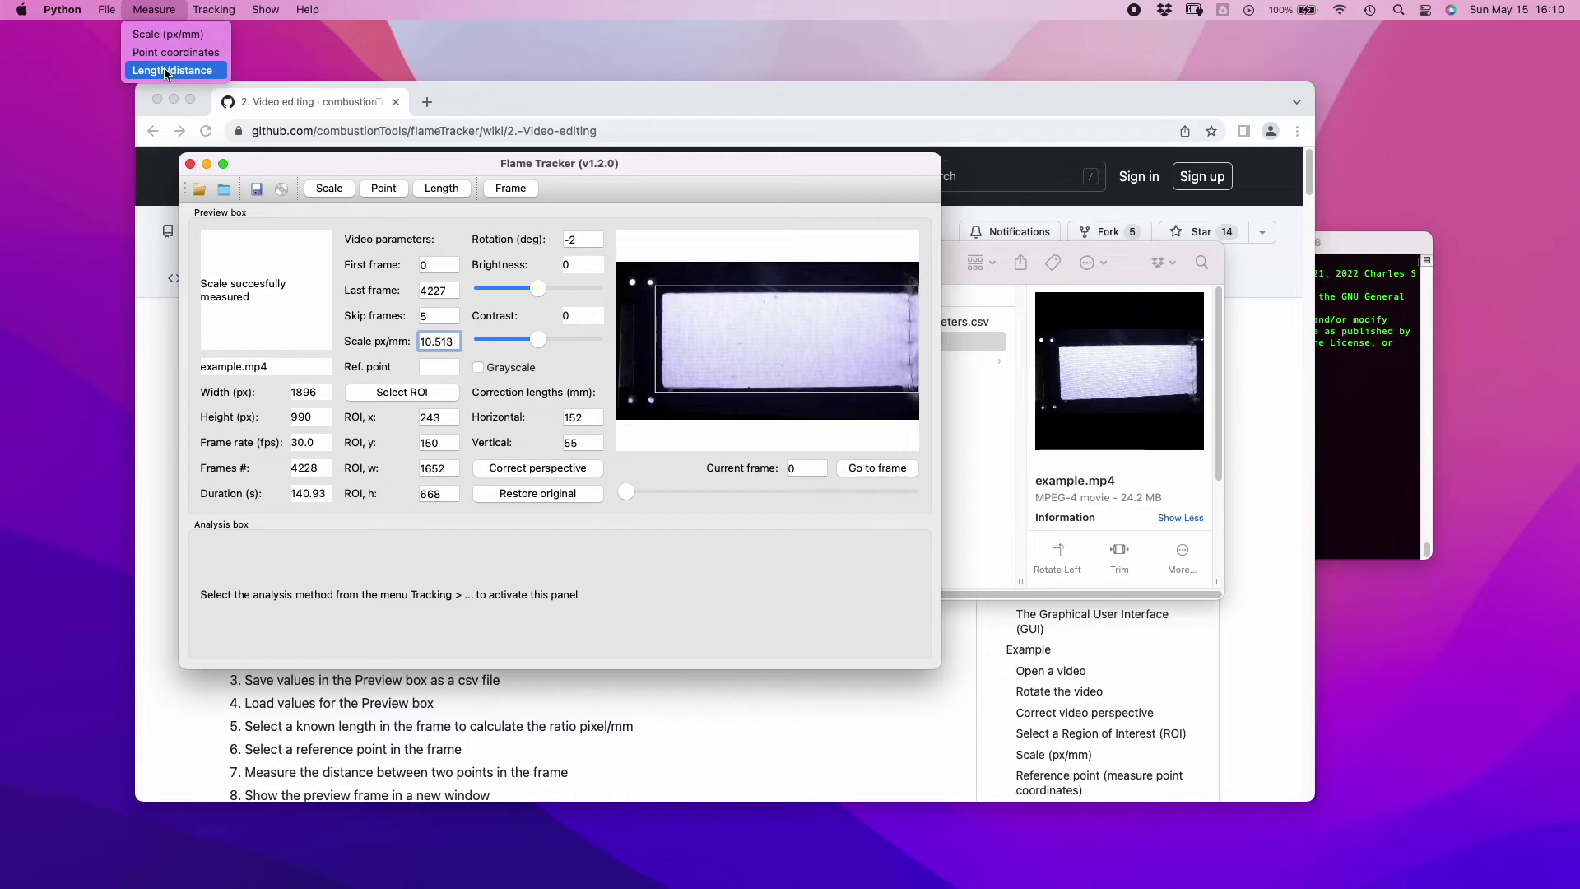
click(161, 8)
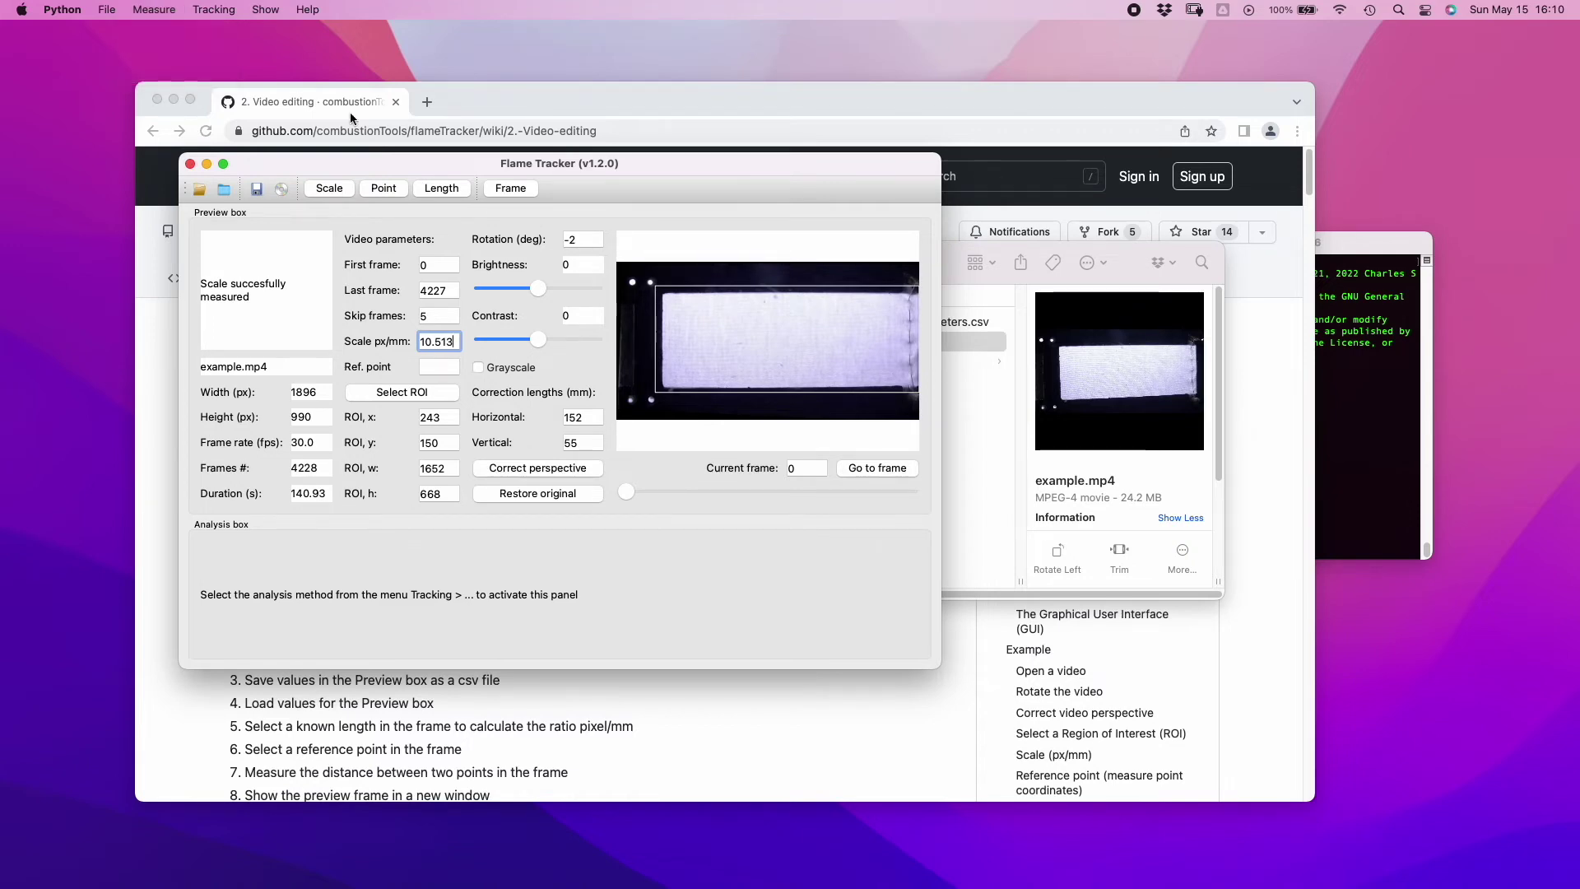
click(383, 189)
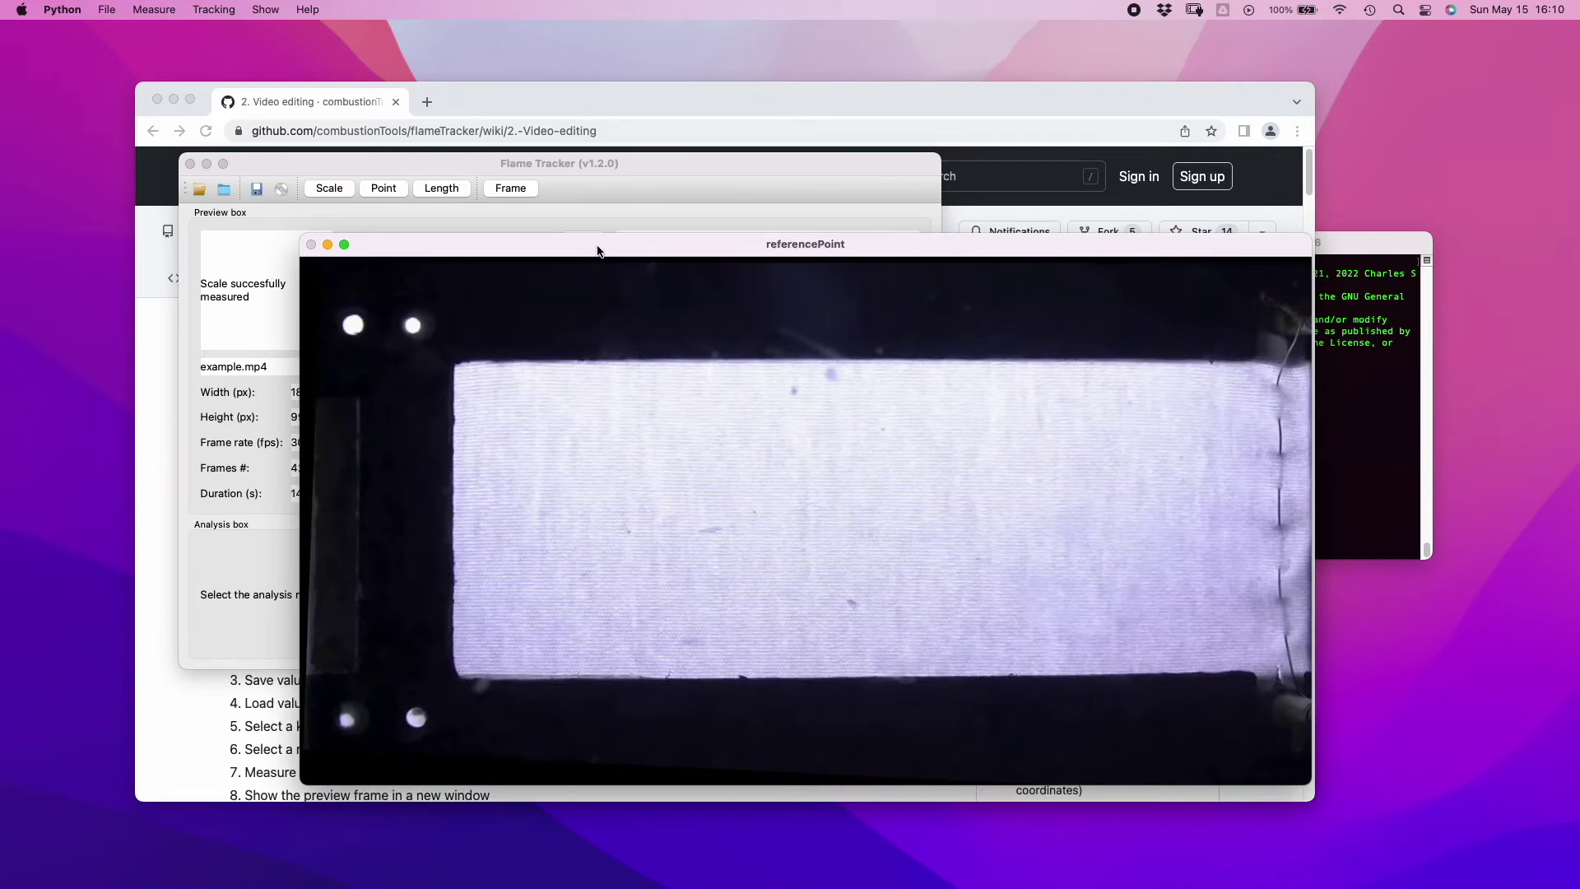
click(546, 402)
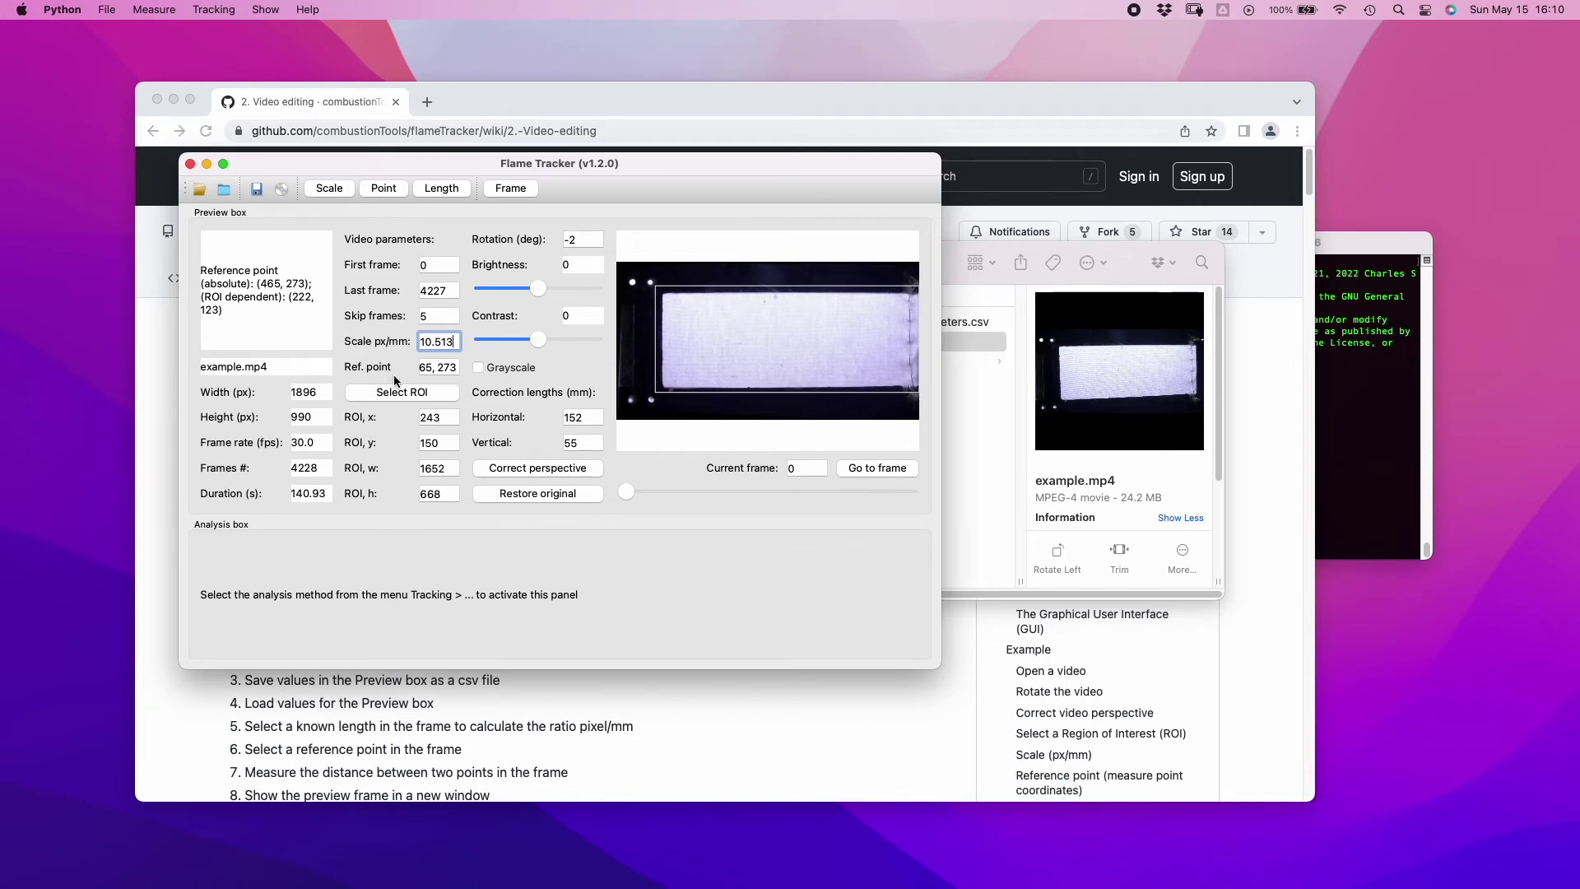
click(442, 189)
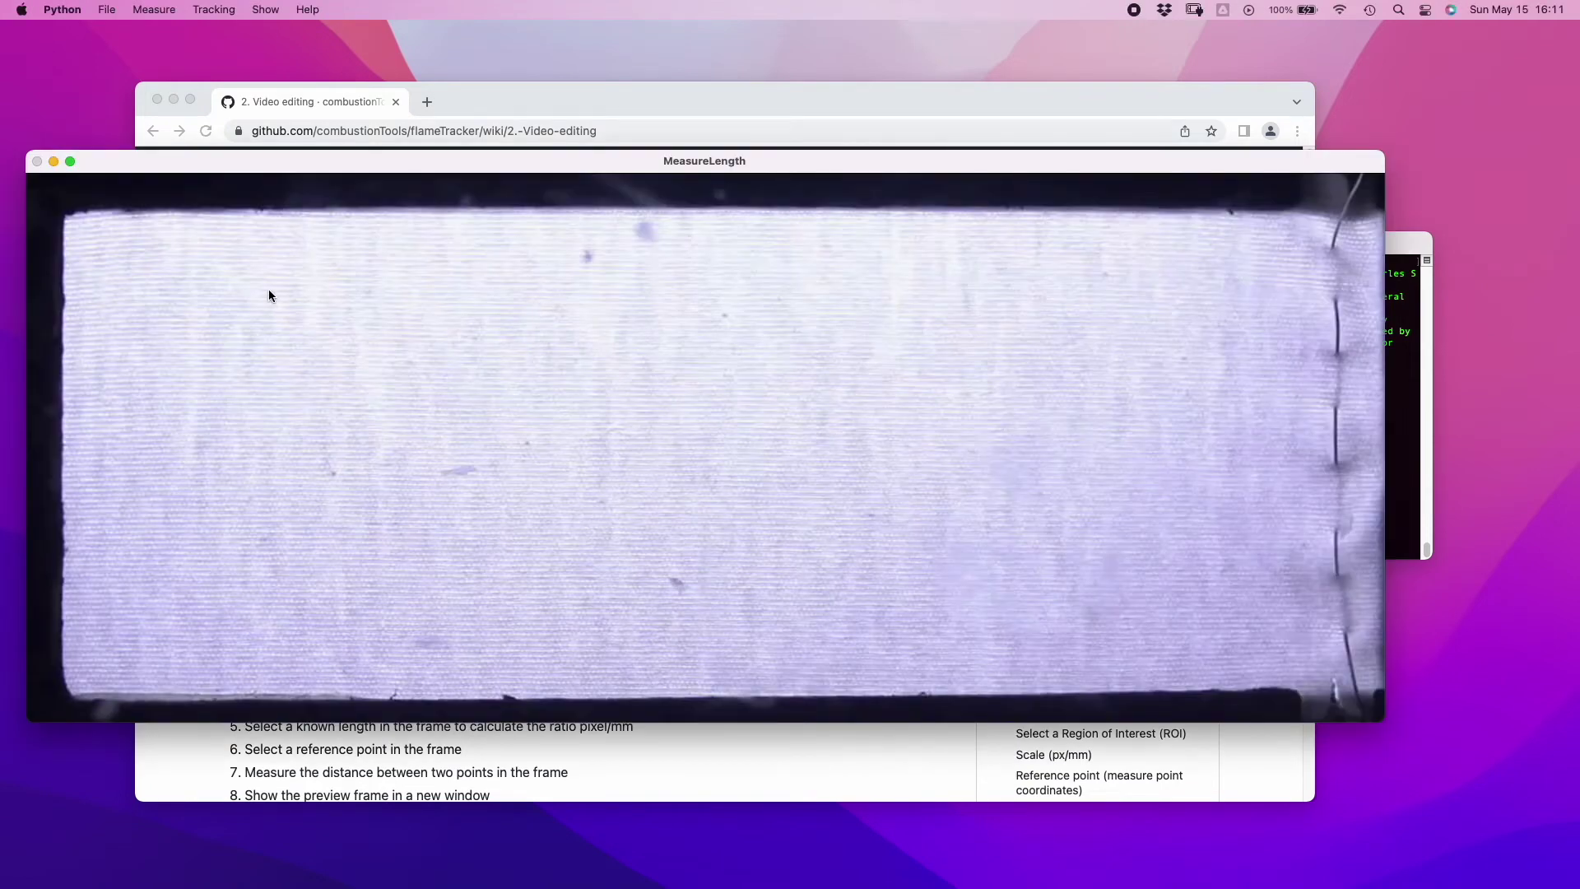
click(680, 365)
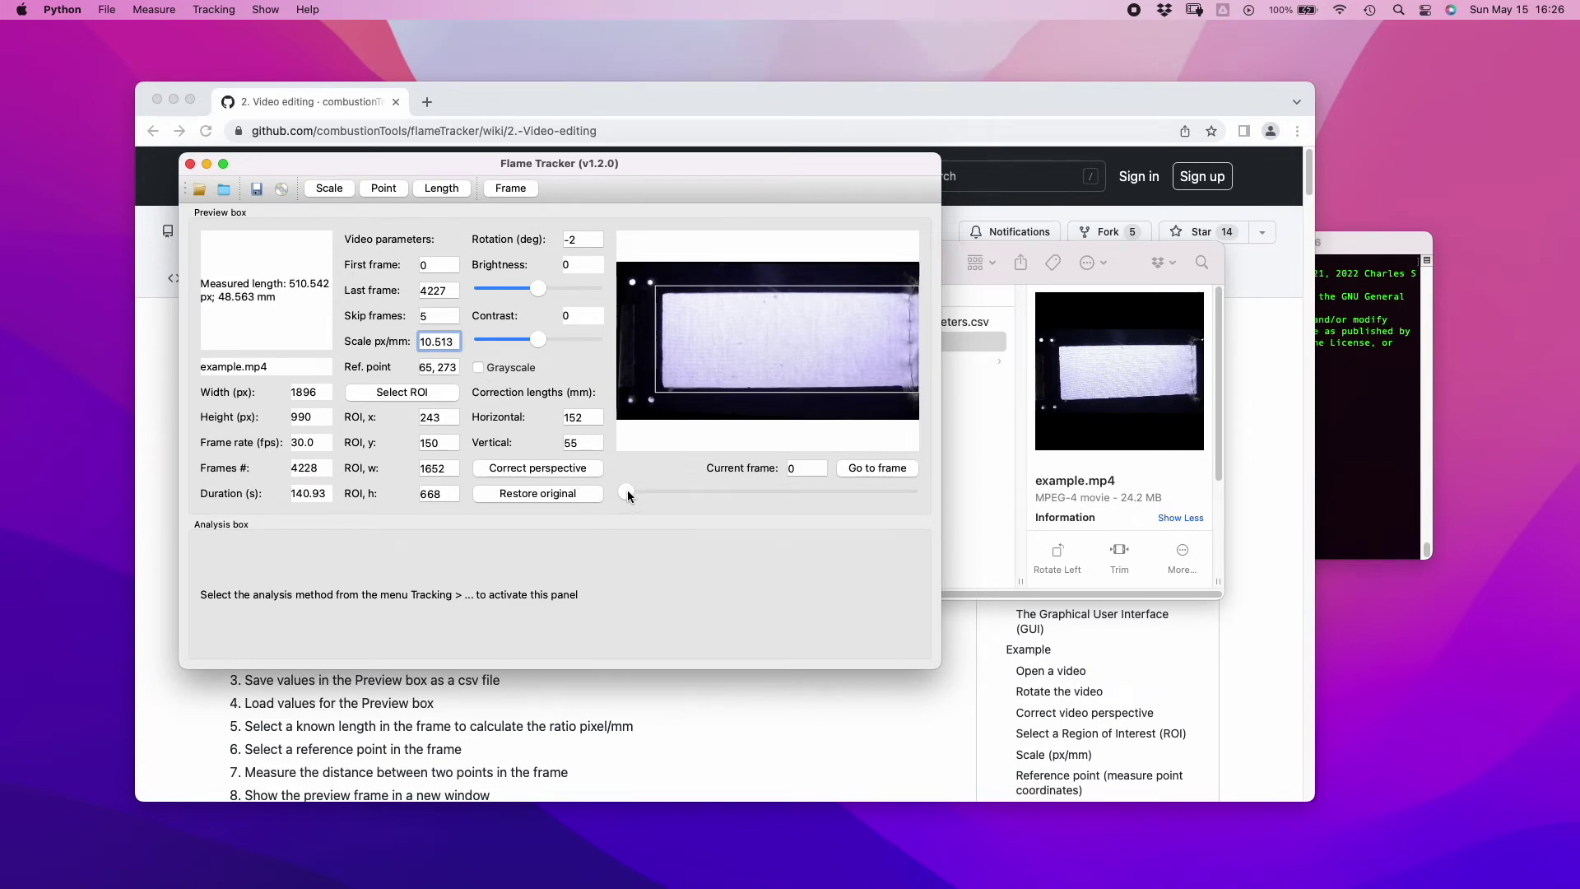
Scrub through the video to the flame, and set the first frame to 1000 and the last frame to 4000
drag(627, 491, 691, 486)
double_click(452, 265)
text(1000)
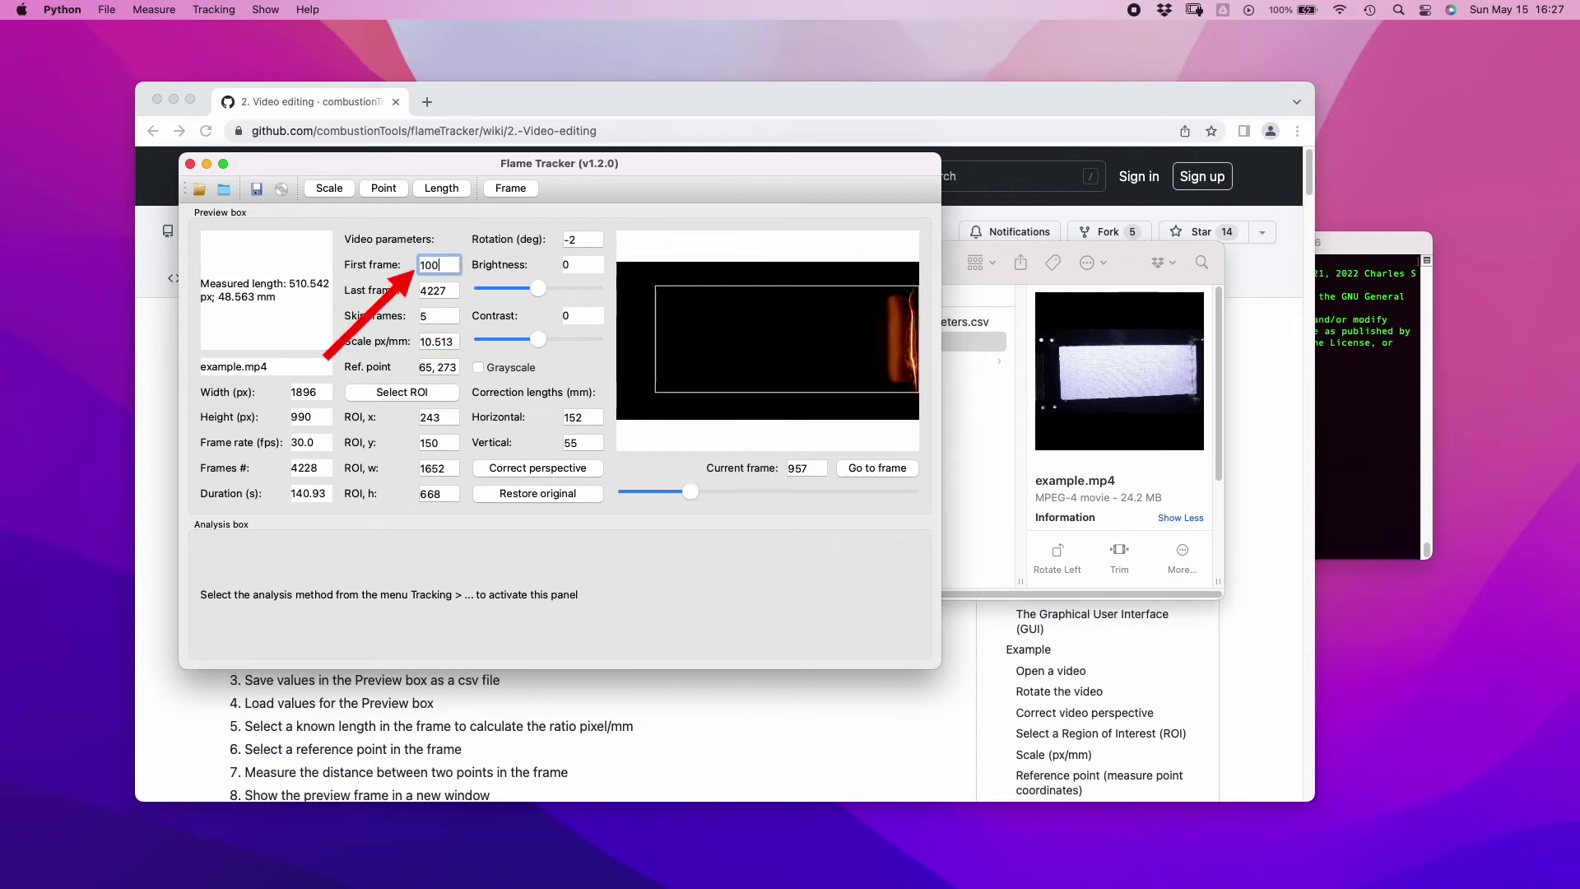
key(Return)
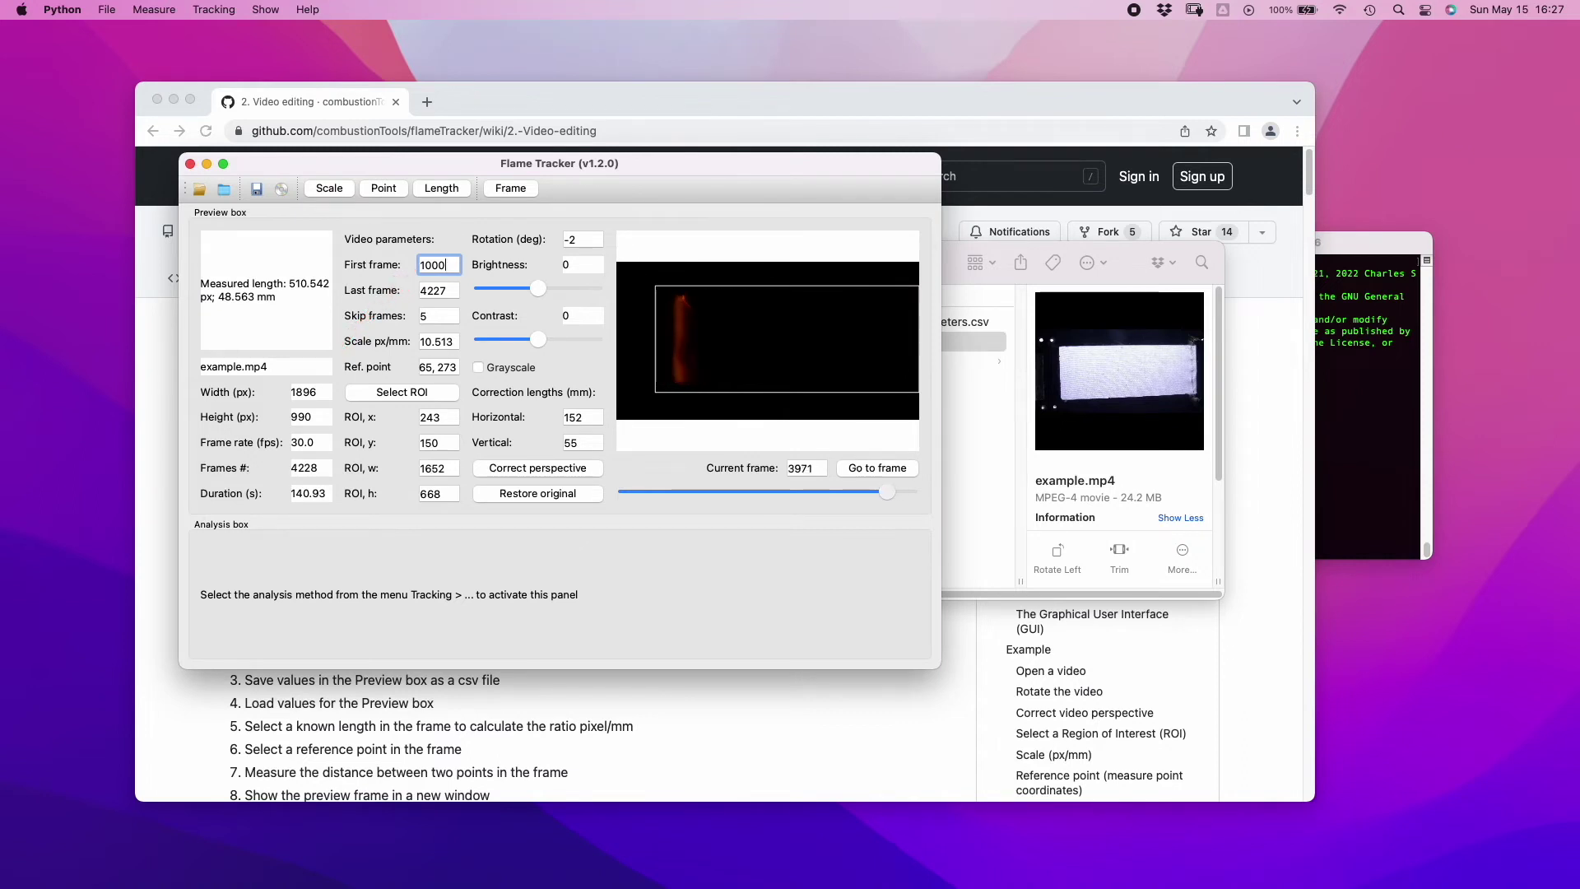
key(Tab)
text(4000)
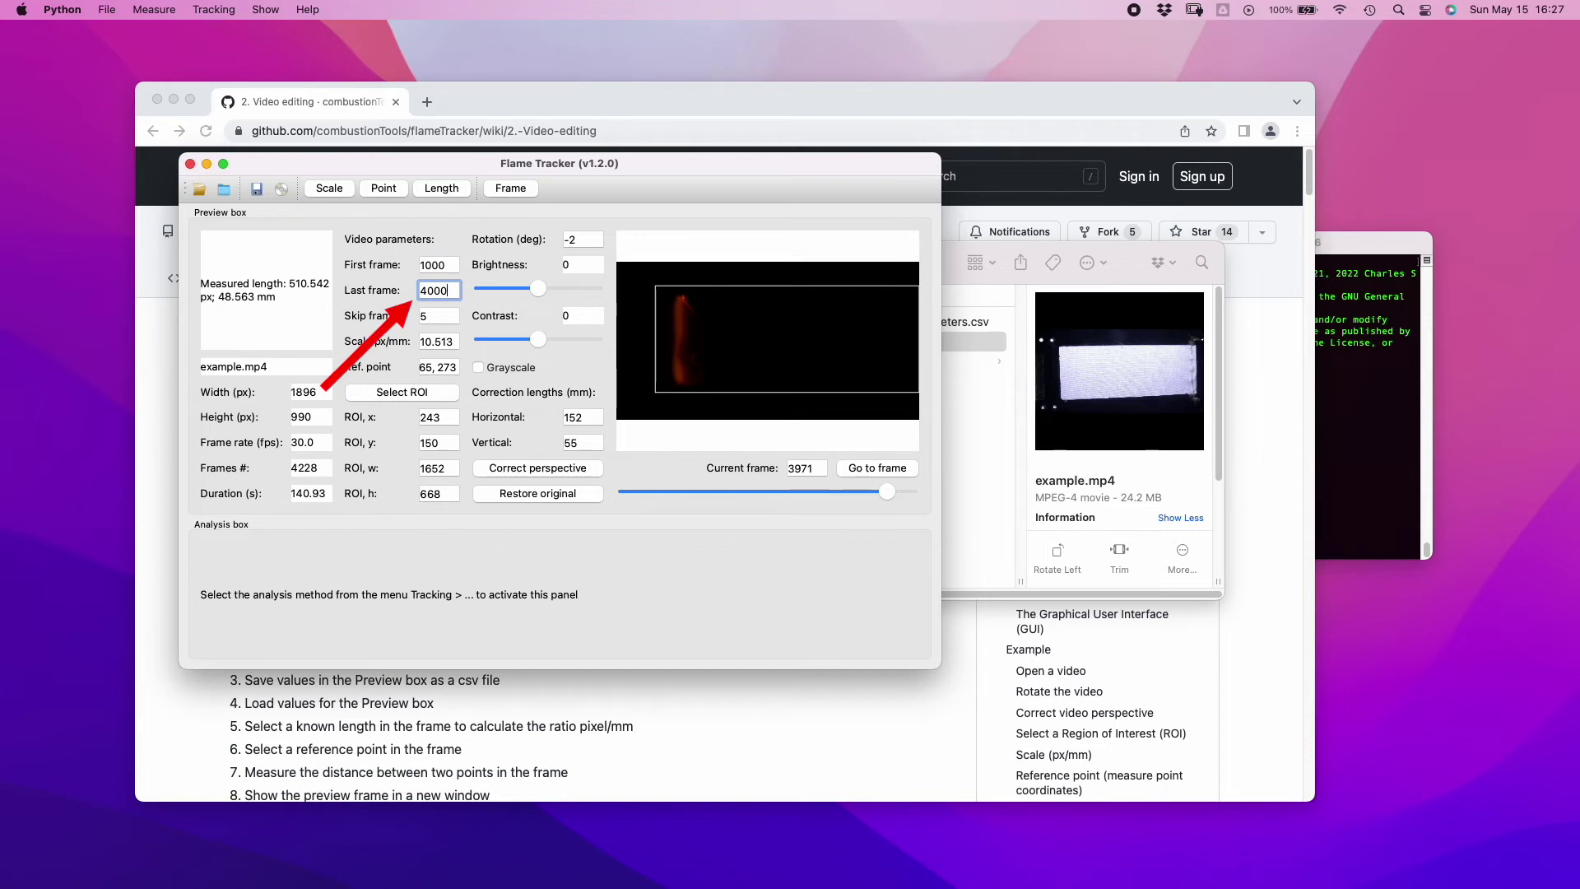
key(Return)
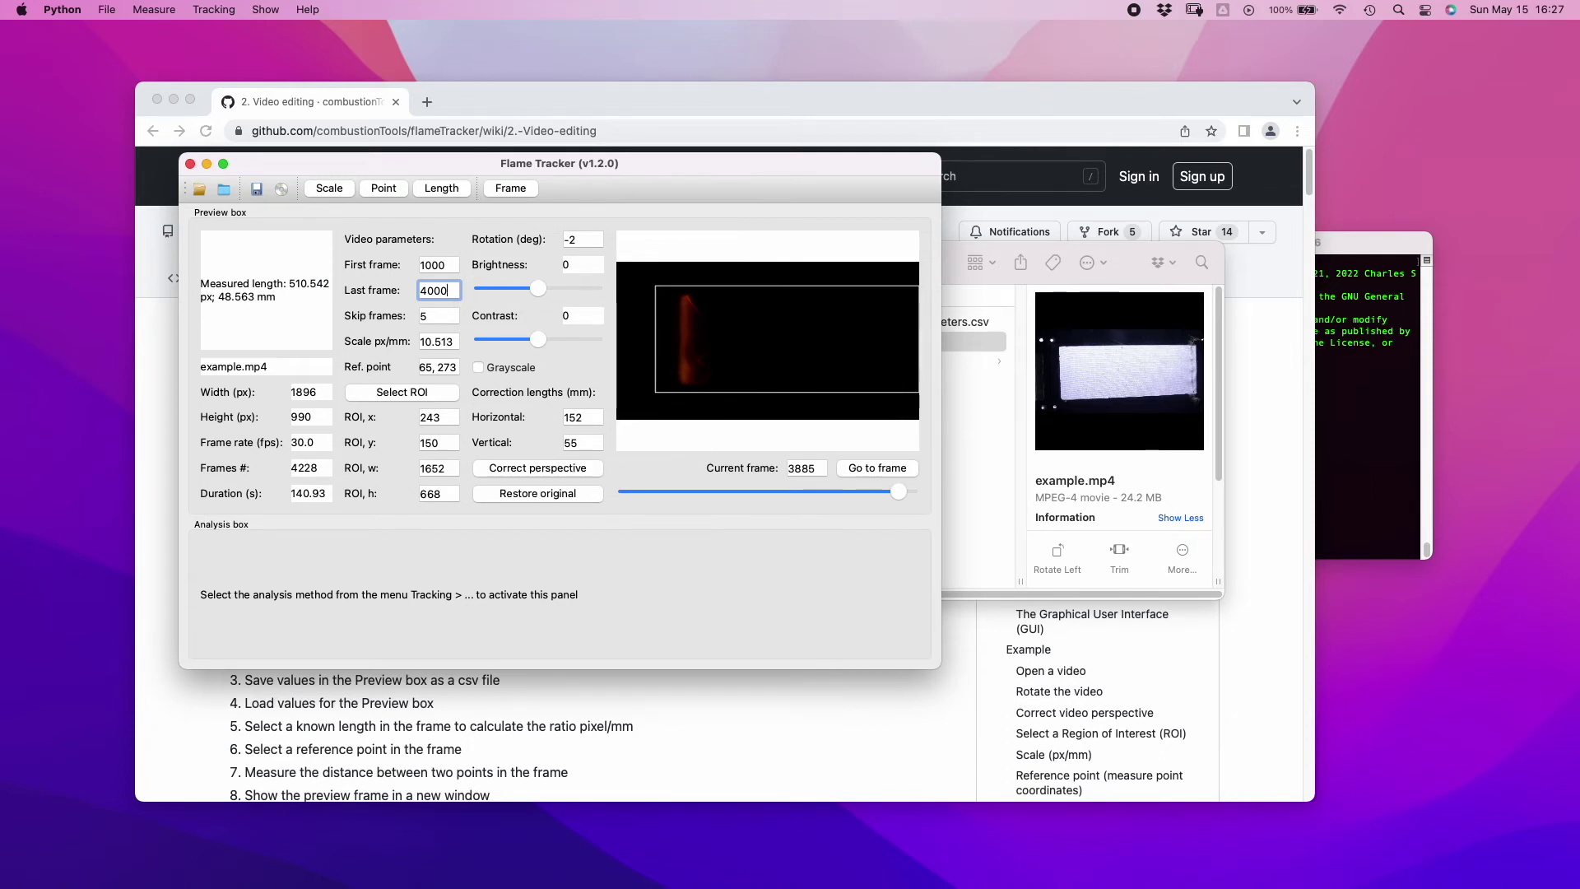
Jump the preview to frame 1300
click(802, 467)
text(1300)
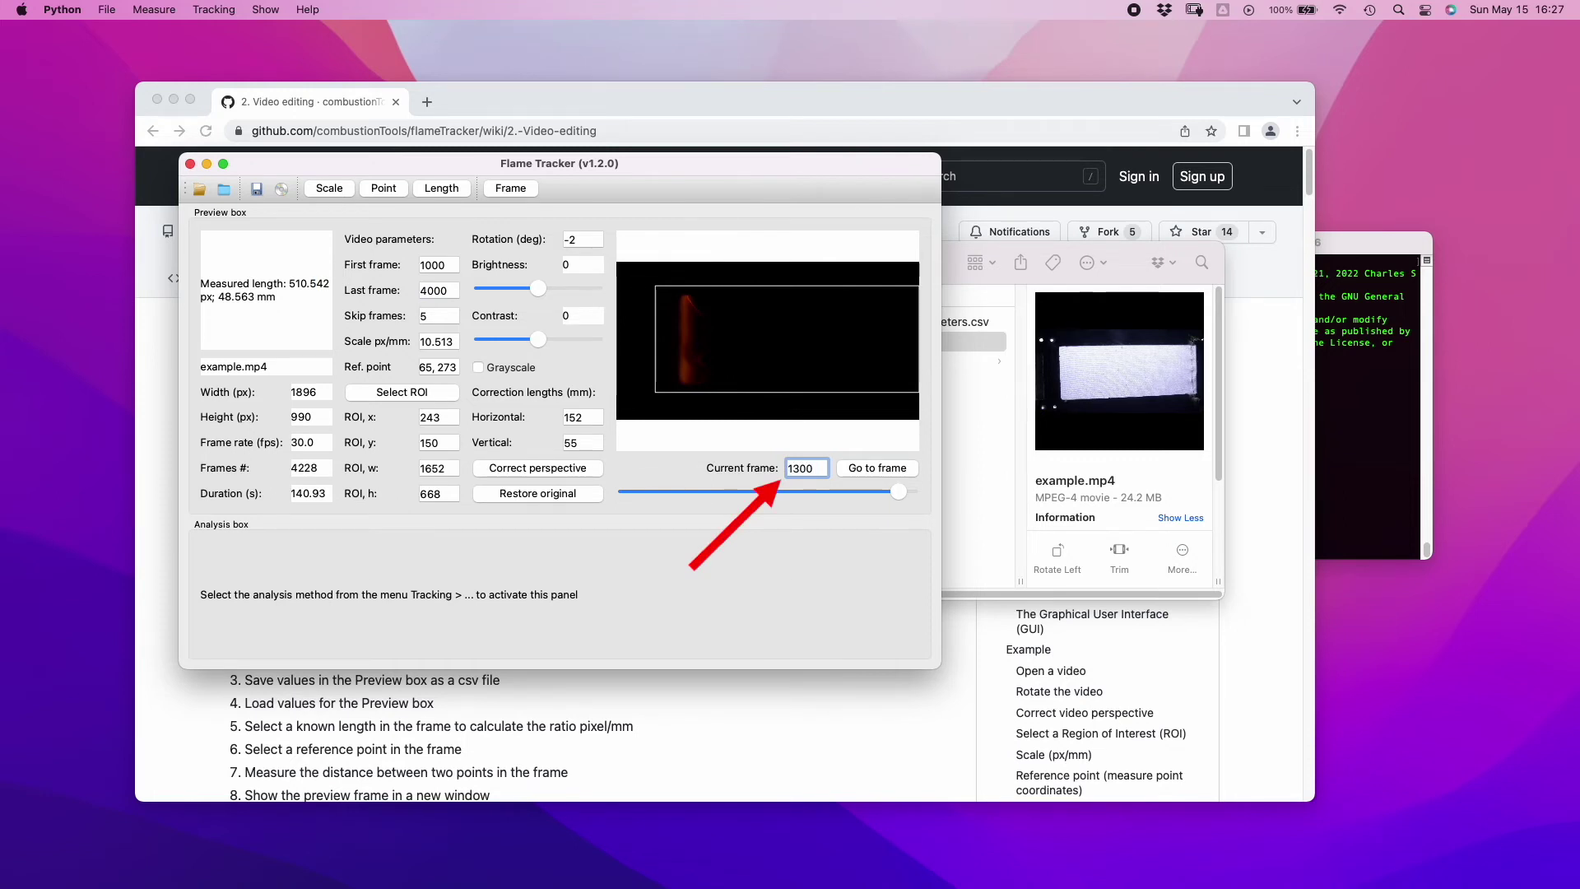
key(Return)
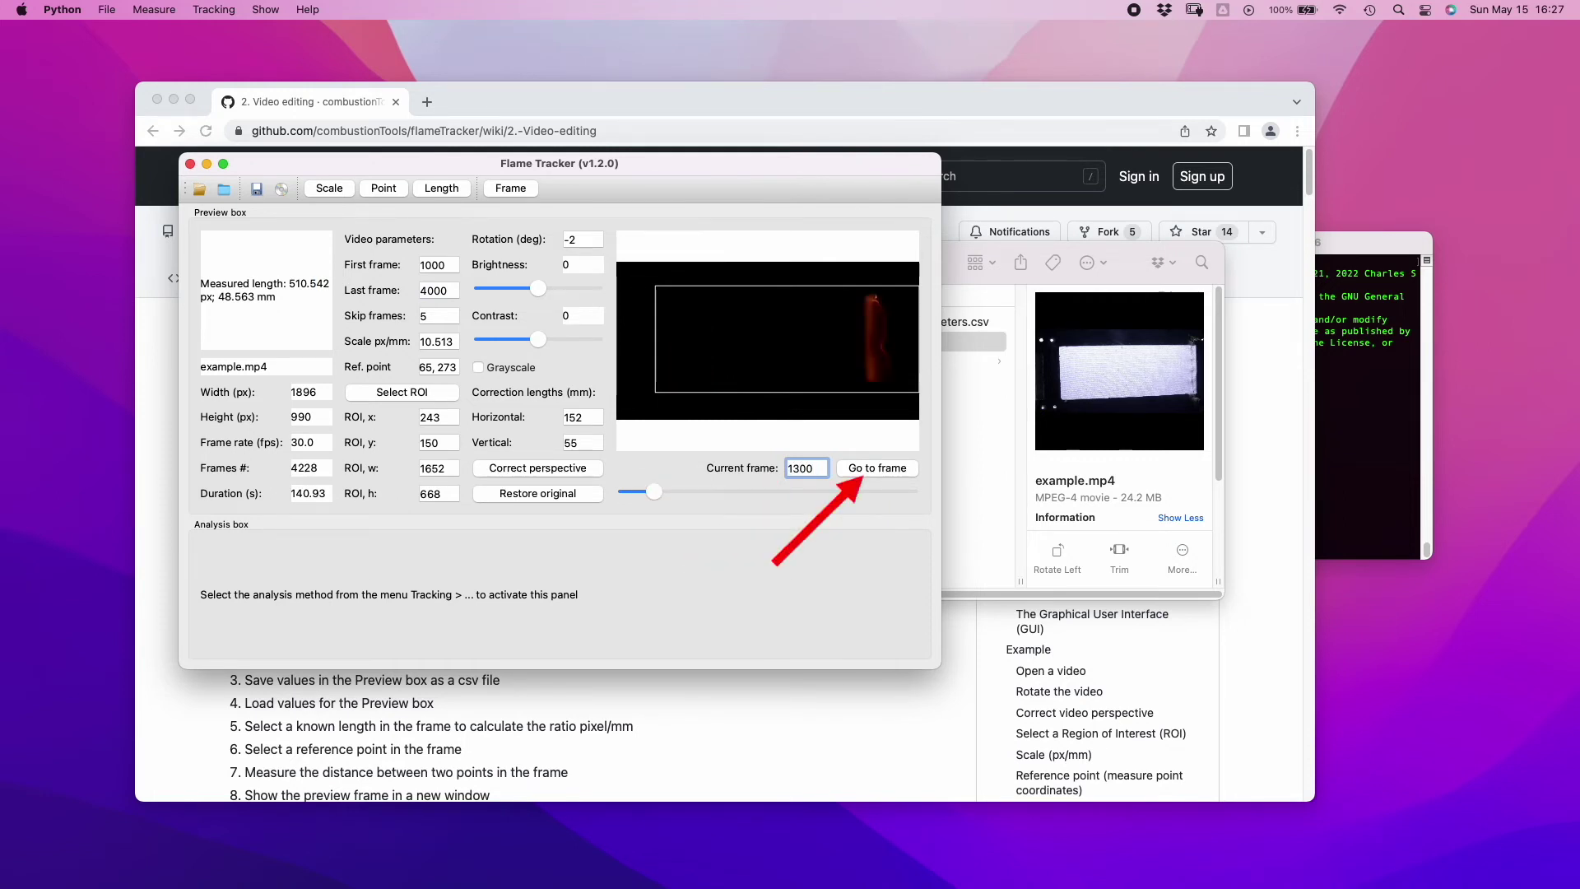
Try jumping the preview to frame 800, and set the first frame back to 1000
key(super+a)
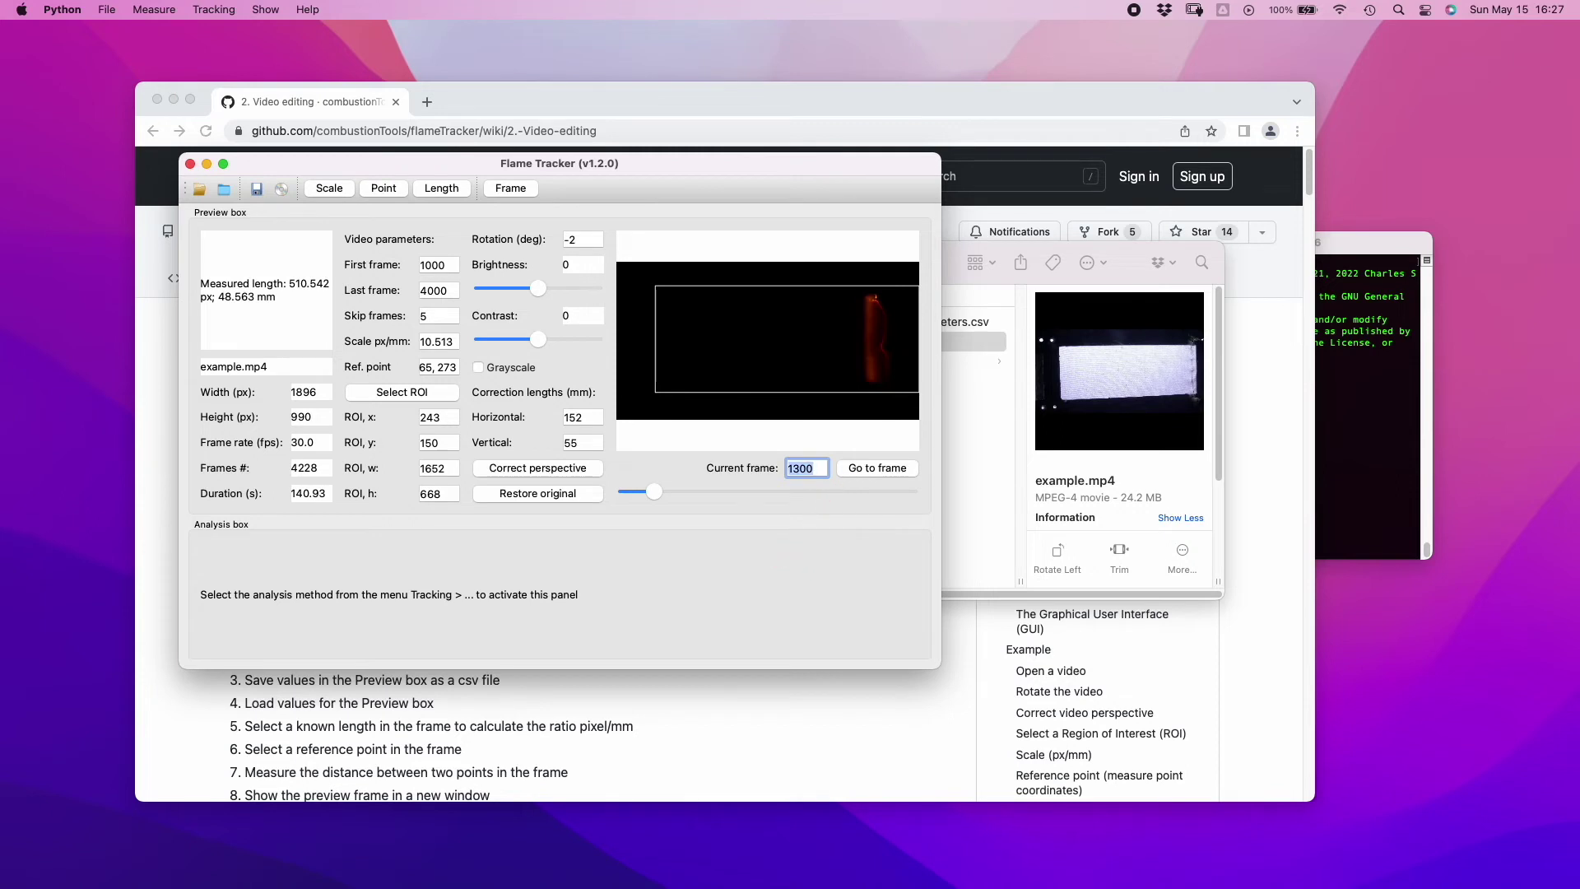
text(800)
key(Return)
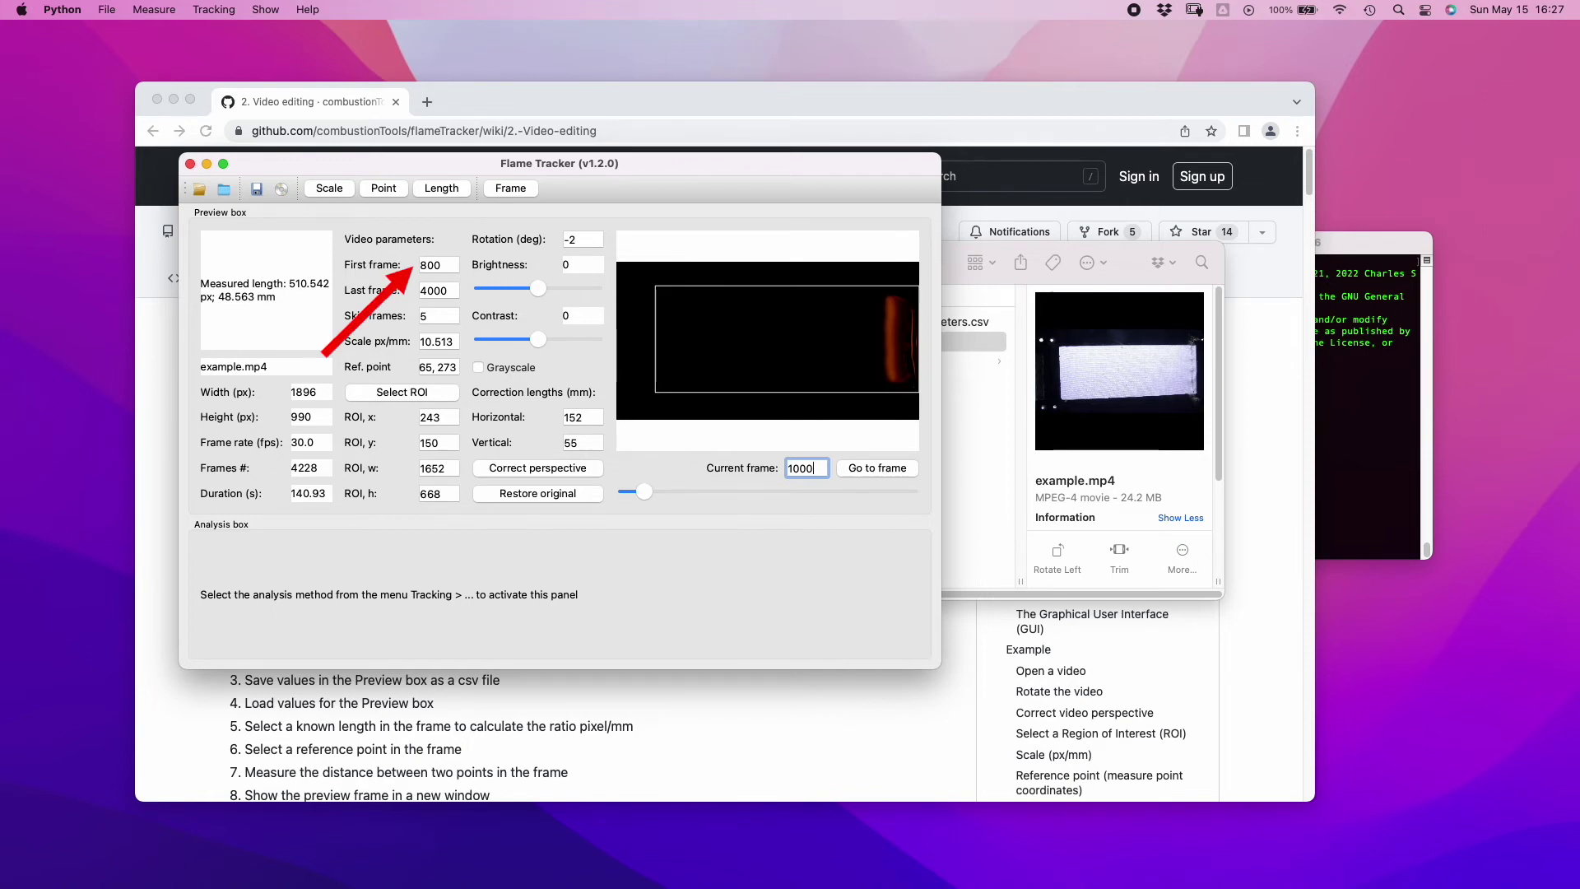
double_click(438, 265)
text(1000)
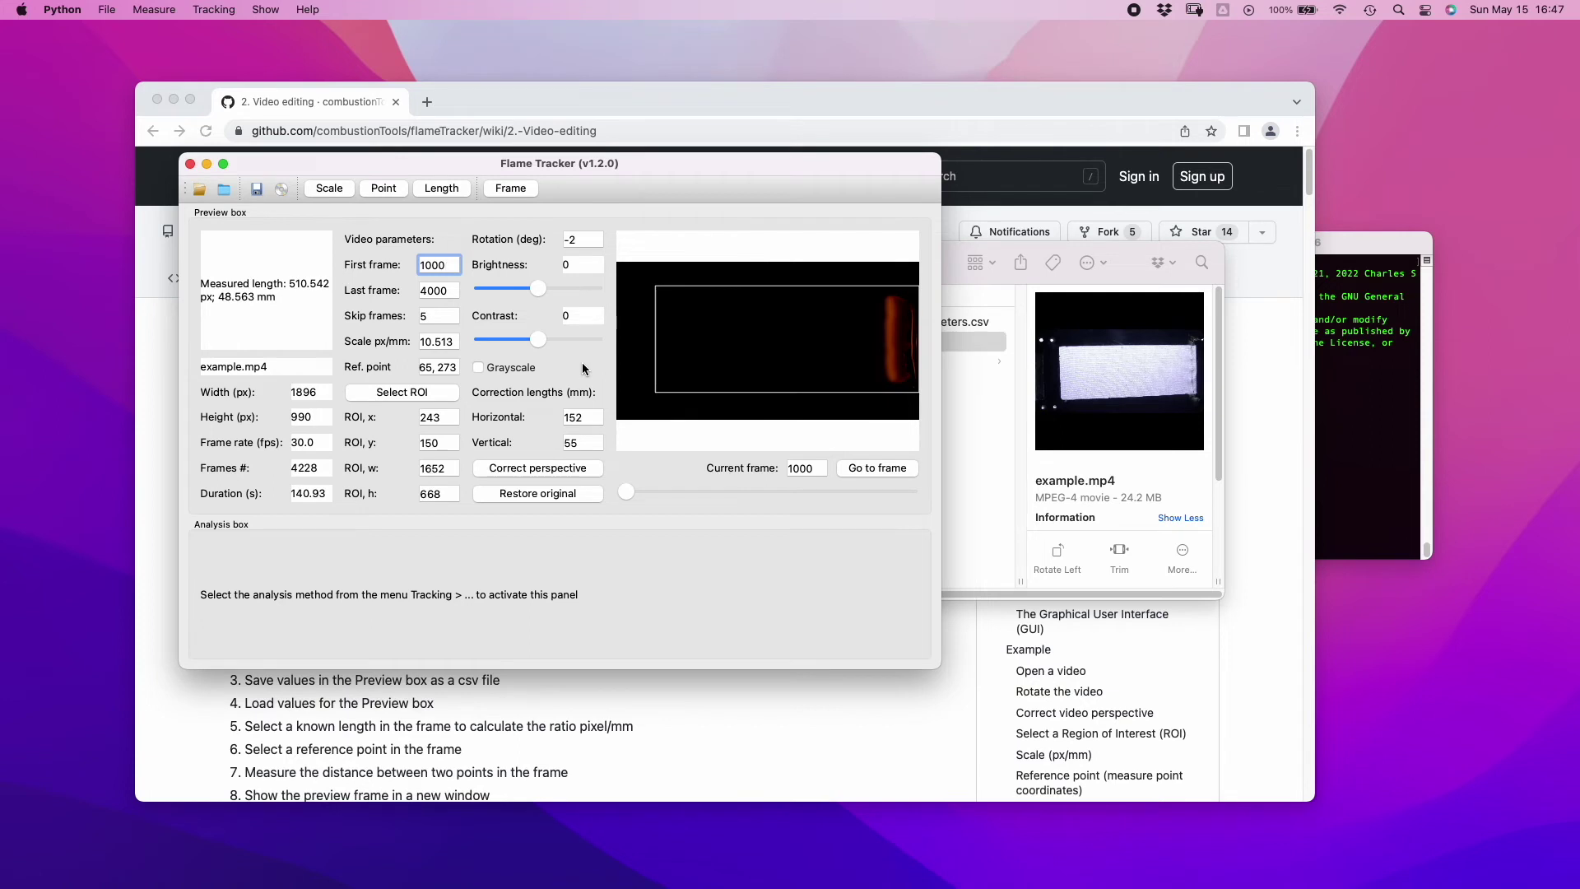
Save the current video parameters in the examples folder under the name test
click(114, 7)
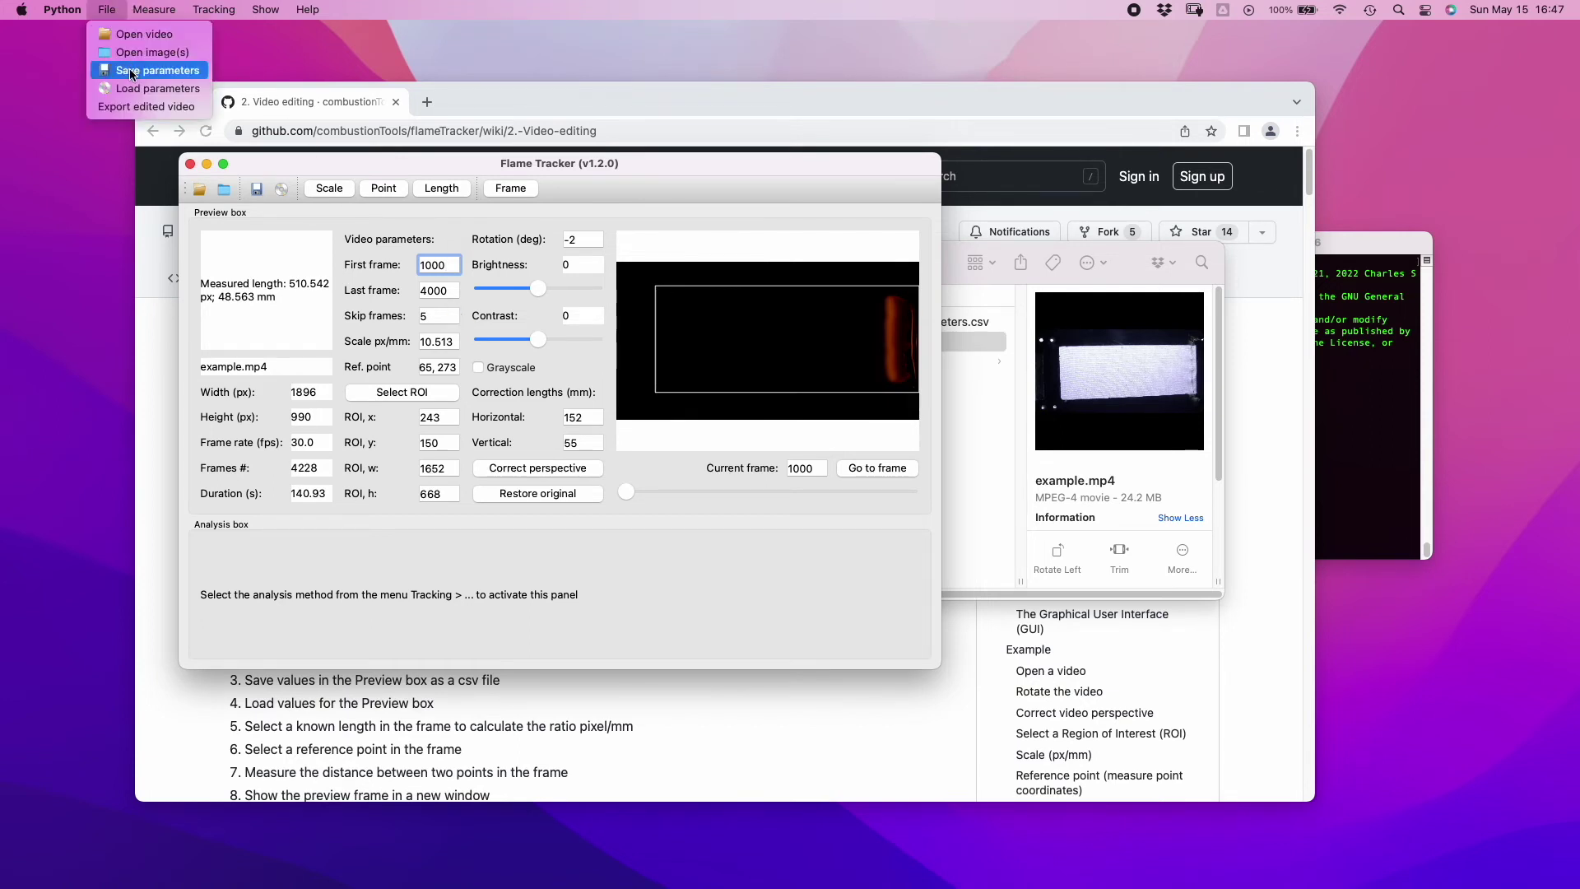
click(121, 10)
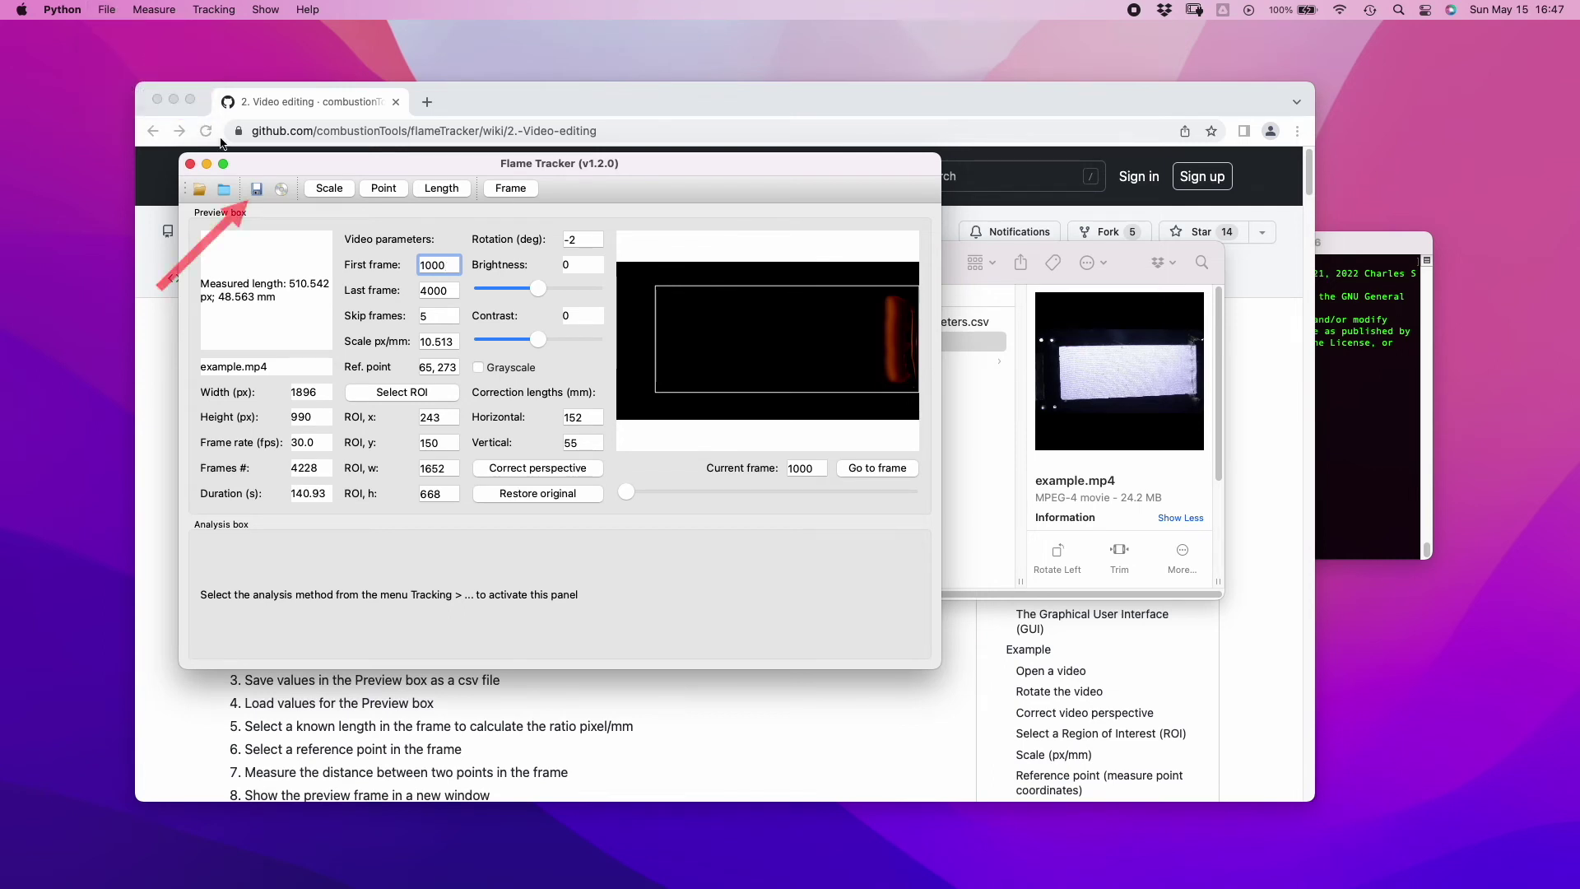
click(258, 188)
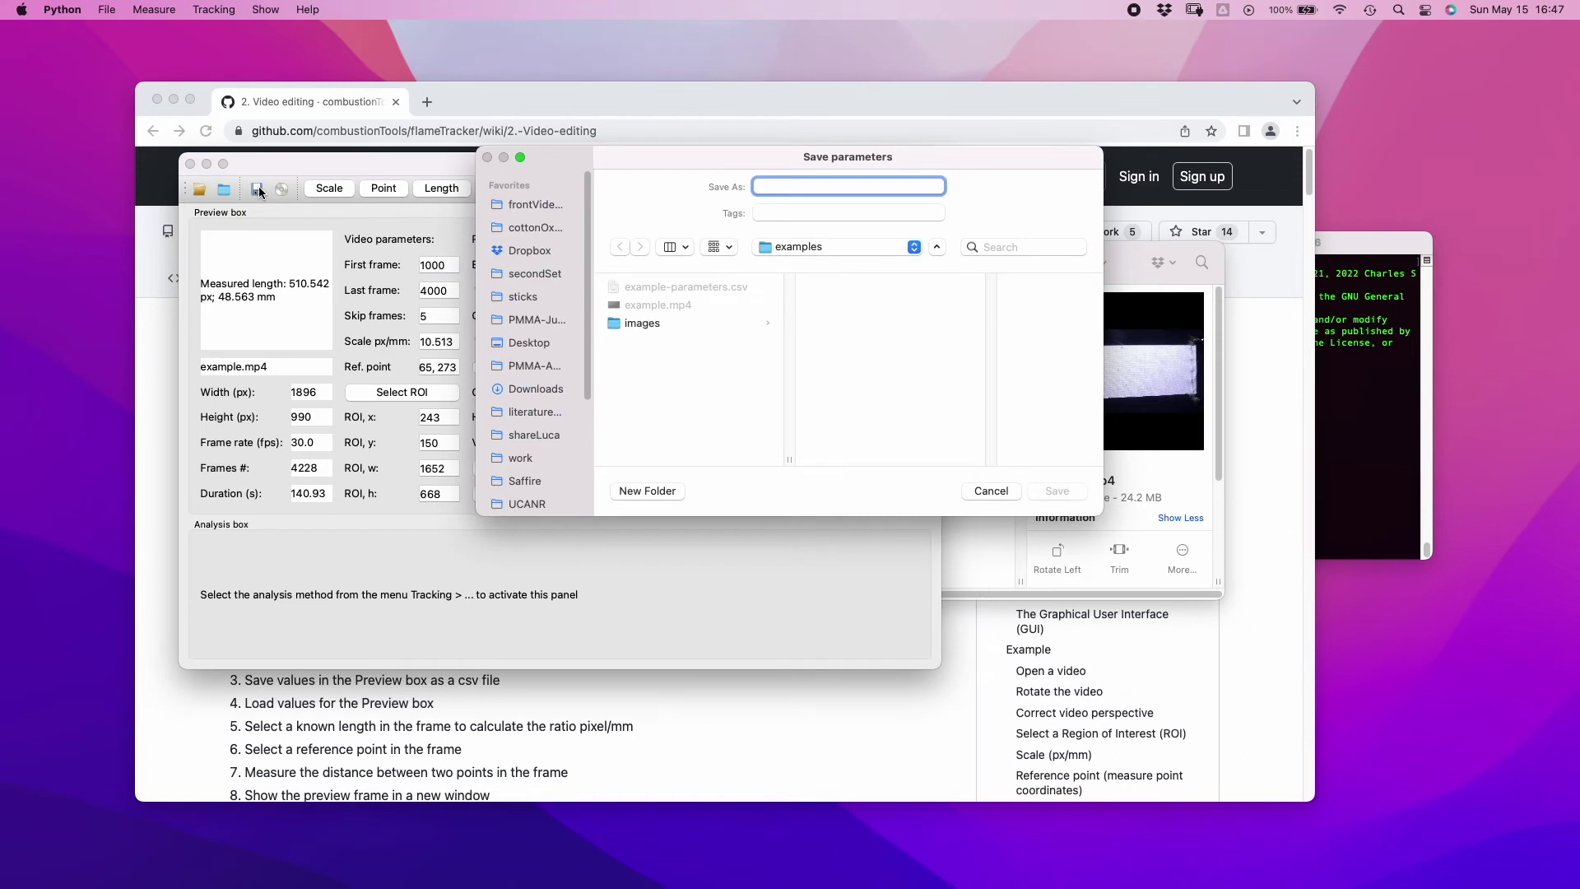
text(test)
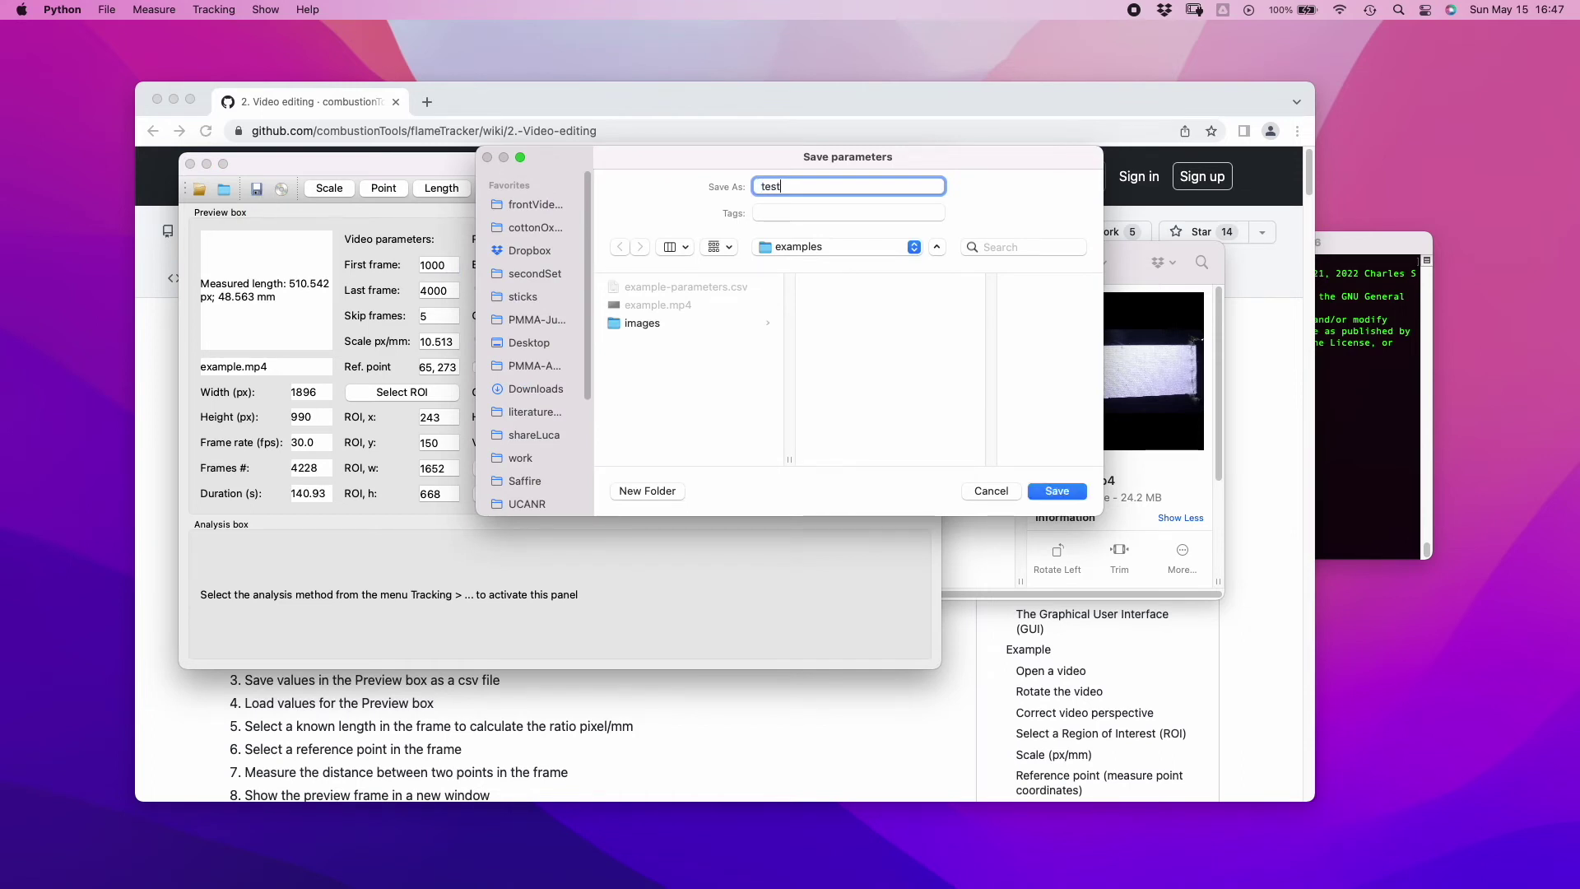
key(Return)
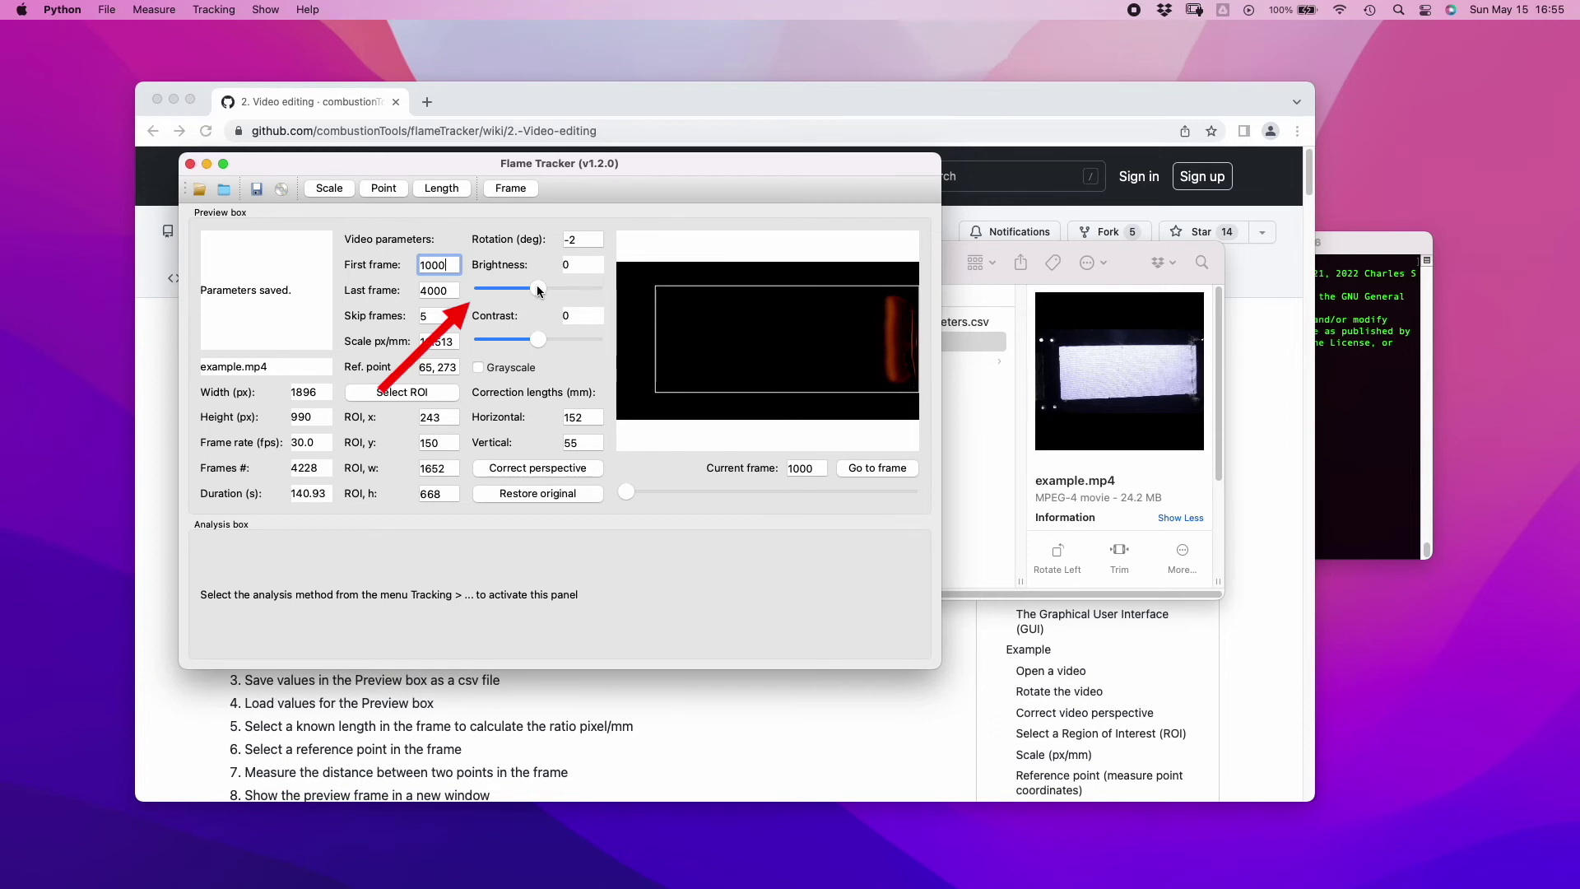
Try a brightness of 24 and contrasts of 47 and -38 on the preview, and restore the original video
mouse_move(535, 290)
mouse_down()
mouse_move(565, 295)
mouse_move(564, 340)
mouse_up()
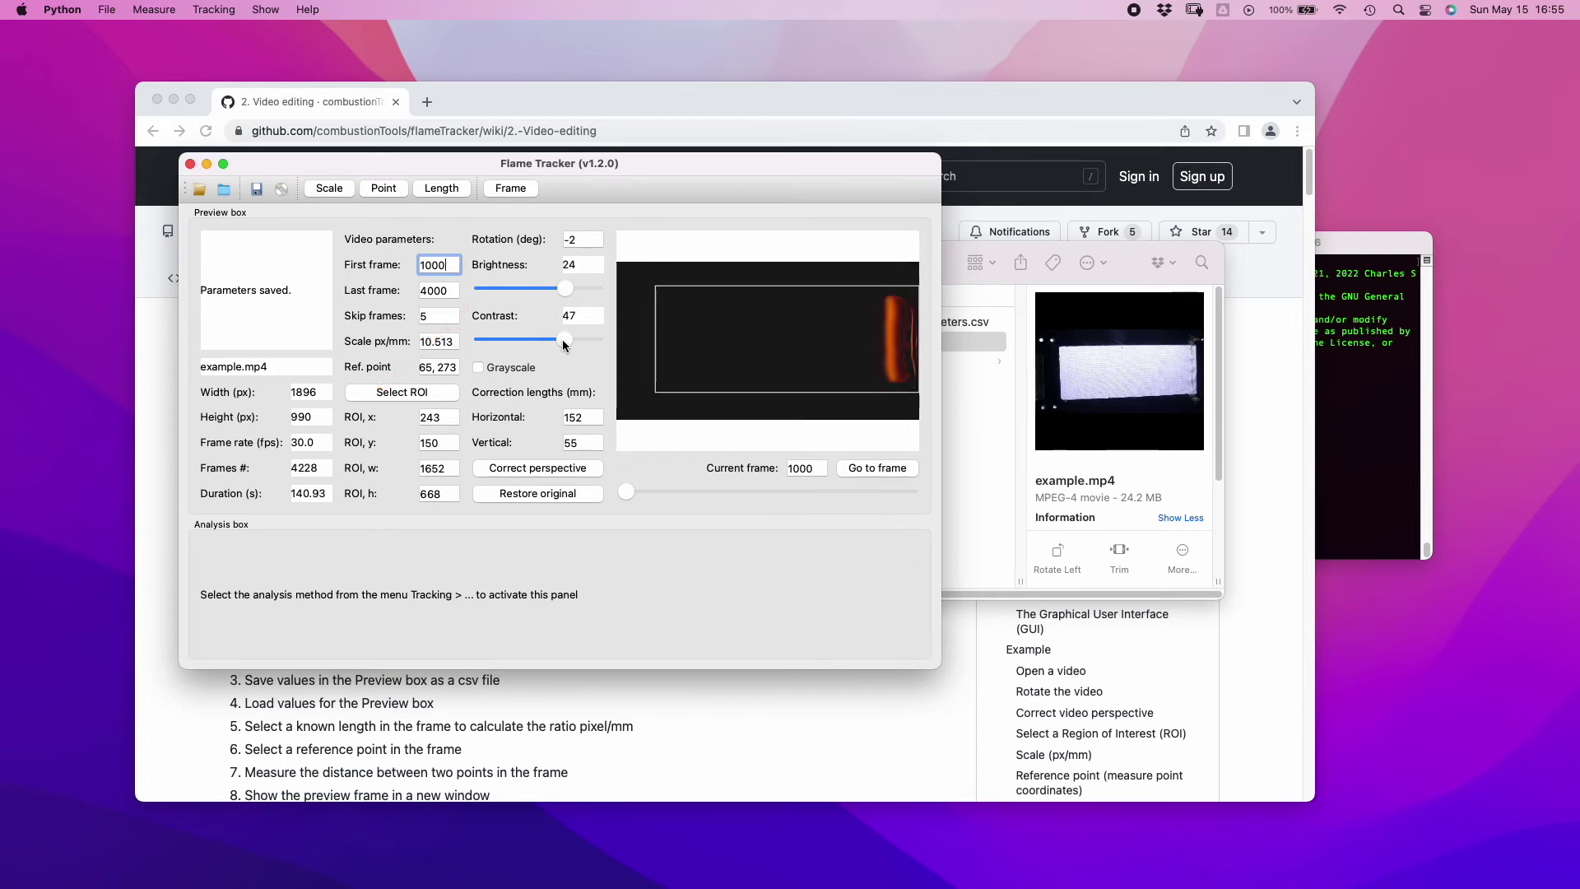
drag(564, 340, 517, 338)
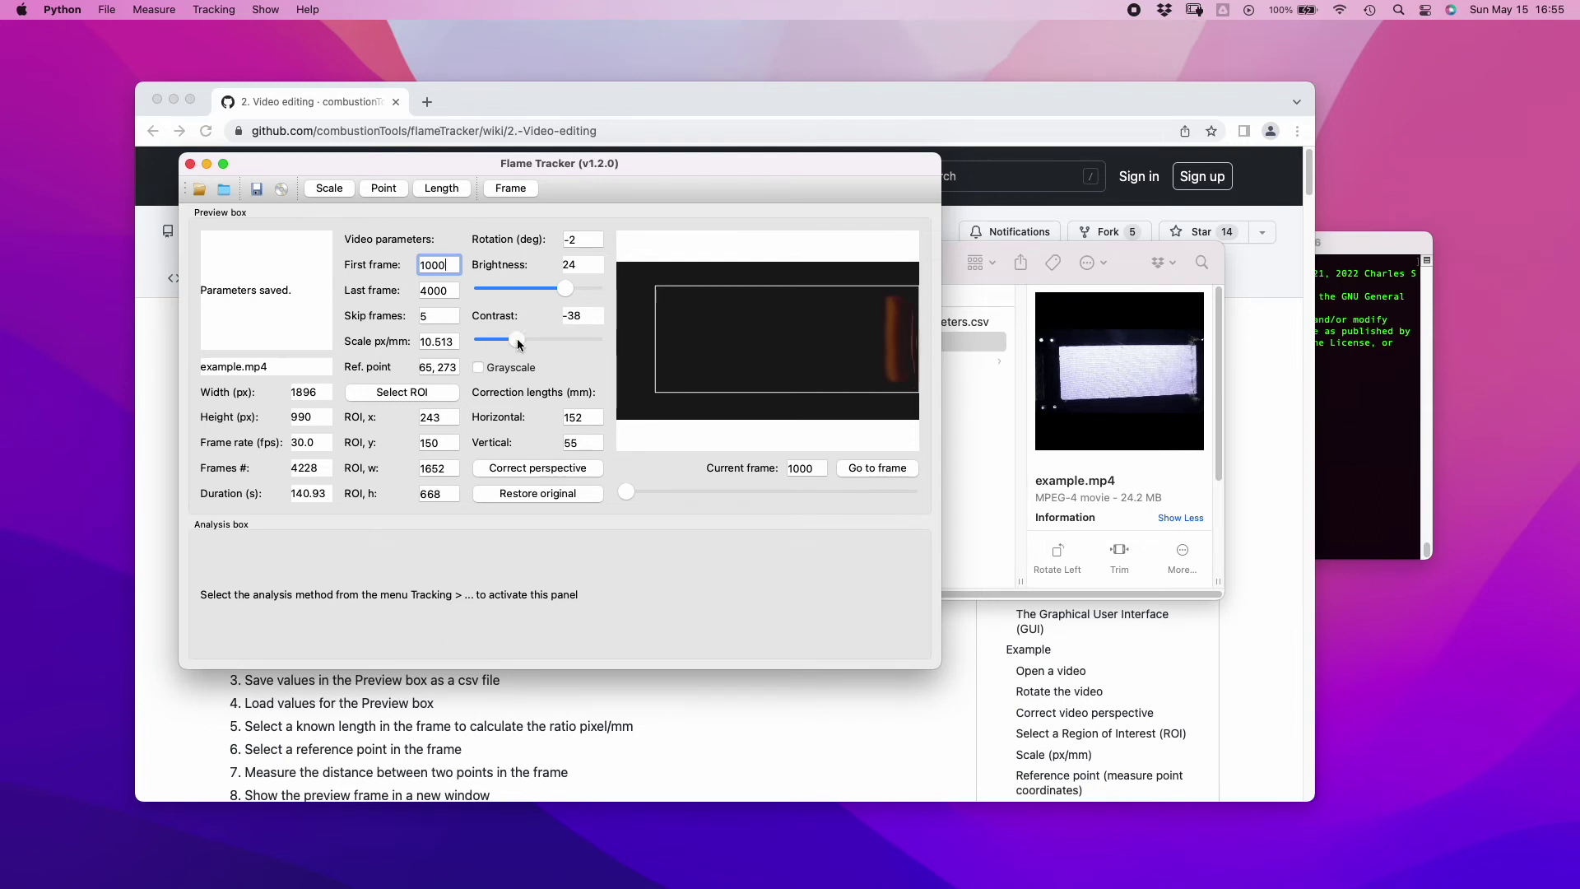
click(511, 492)
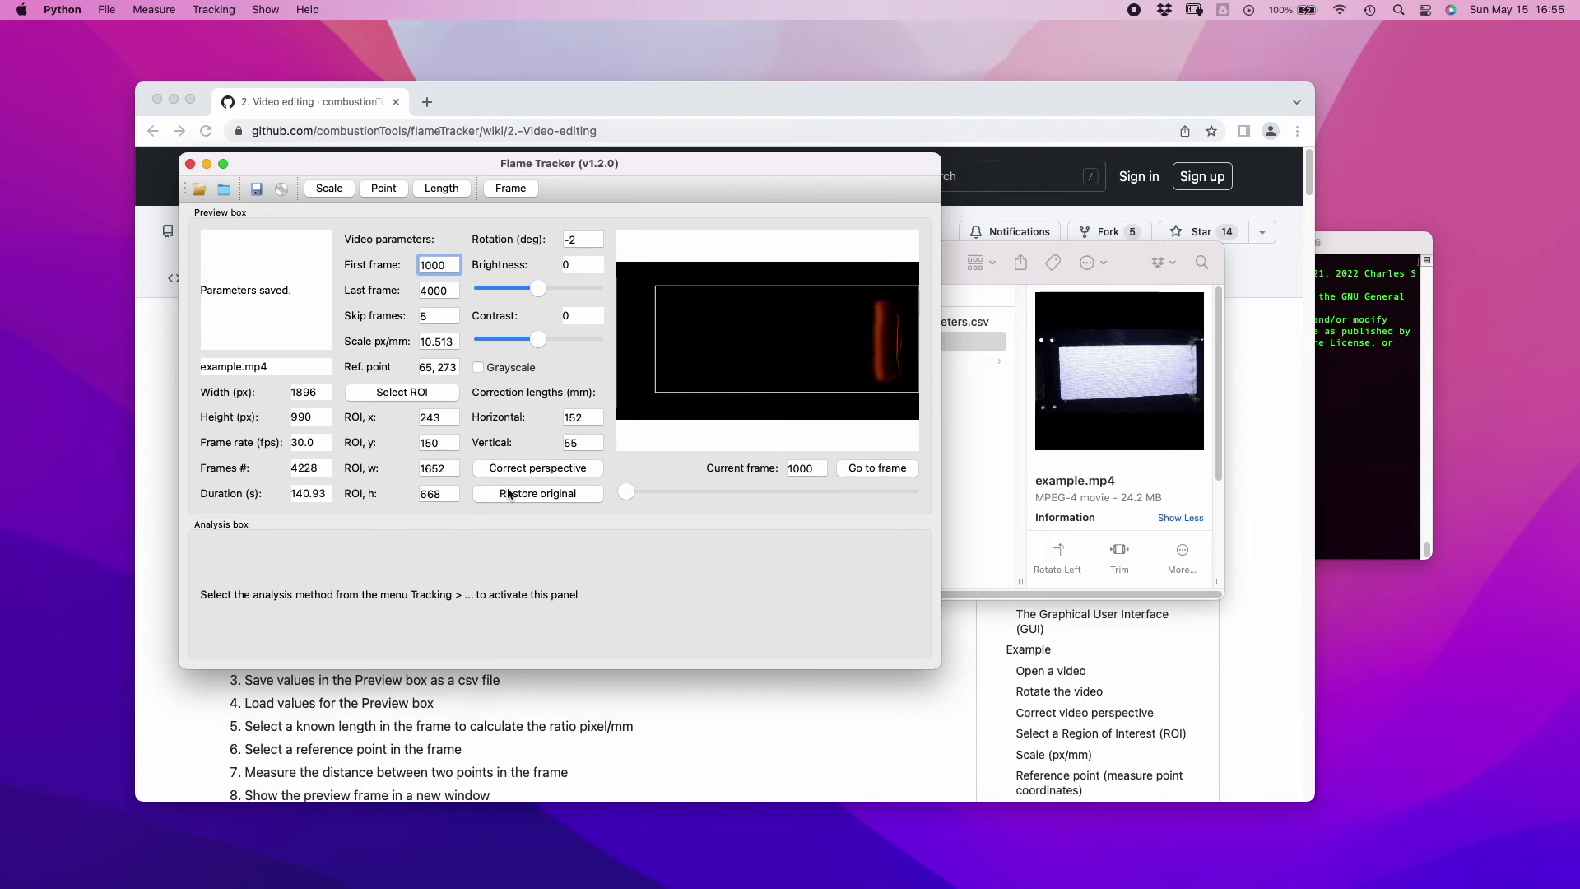
Load the saved parameters from test.csv and refresh the preview
click(282, 195)
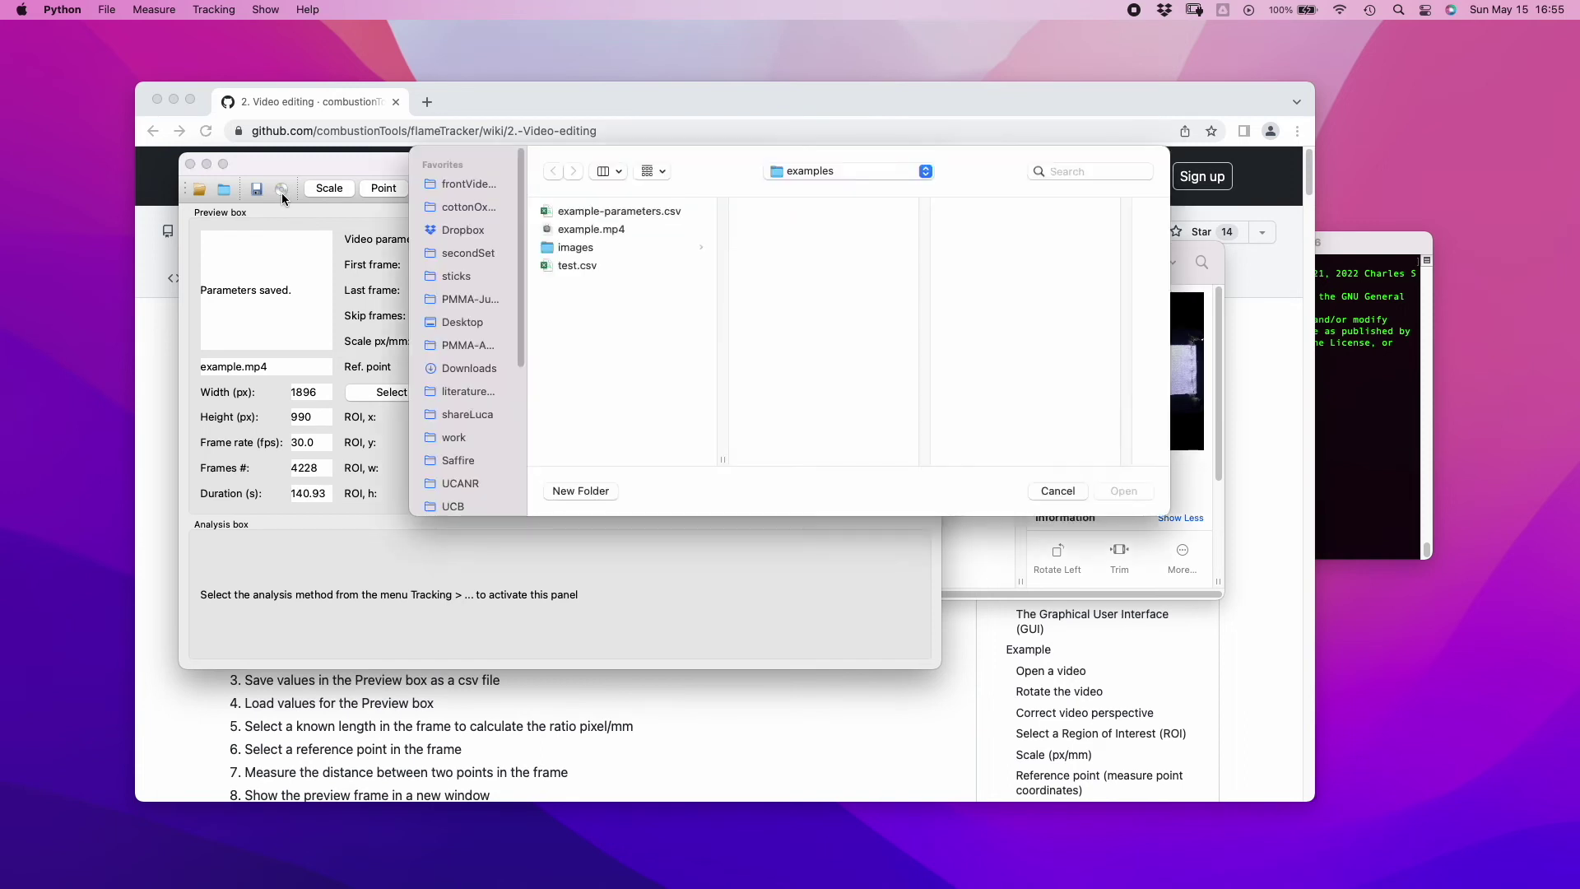
click(581, 268)
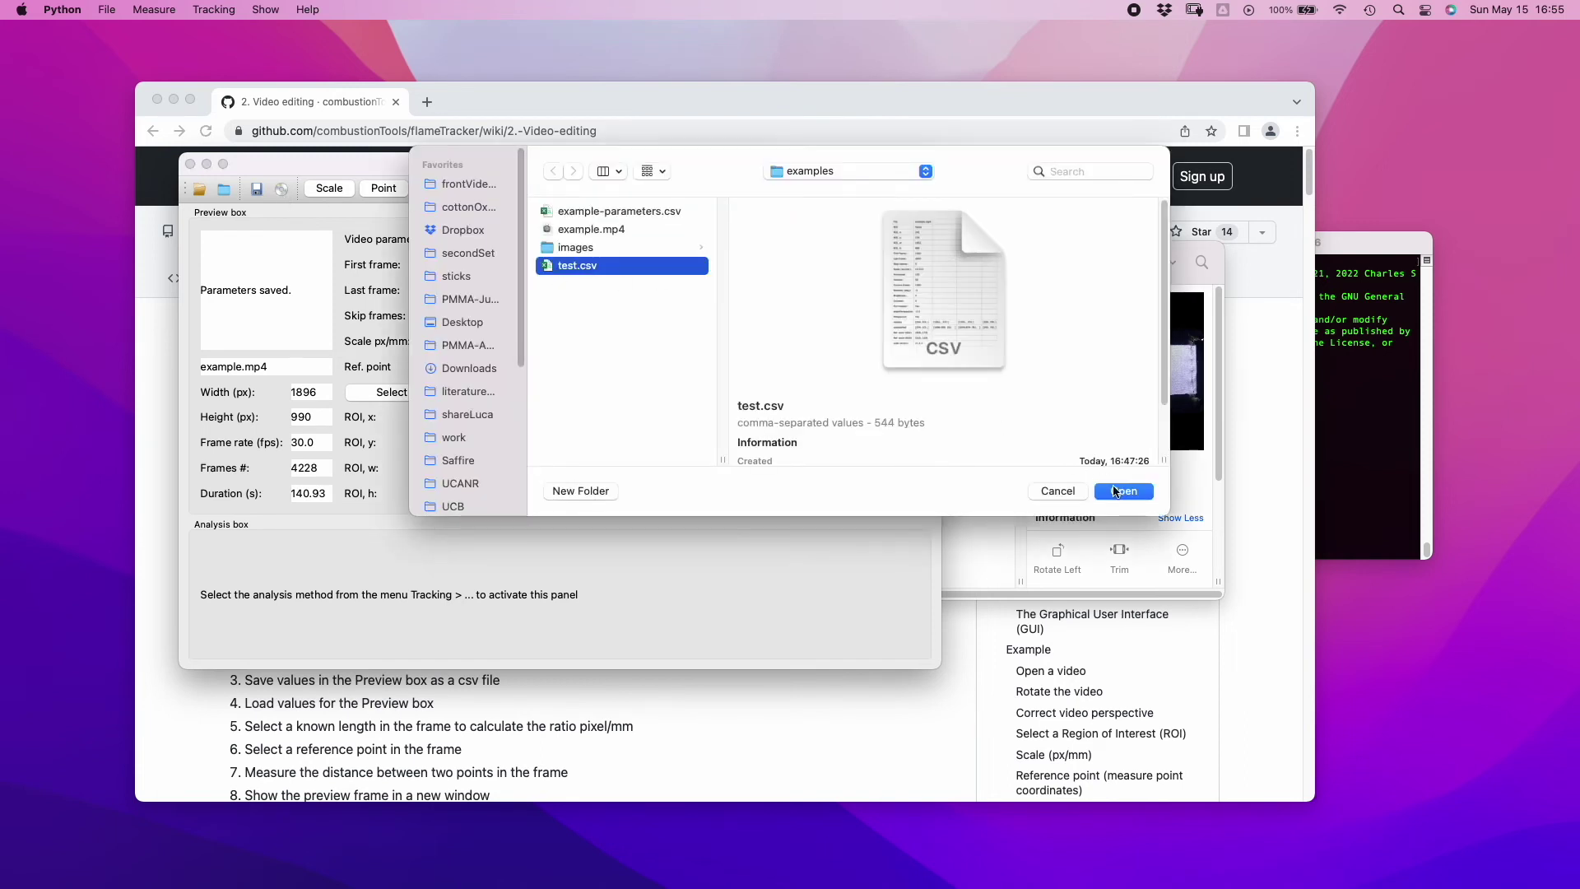
click(1138, 495)
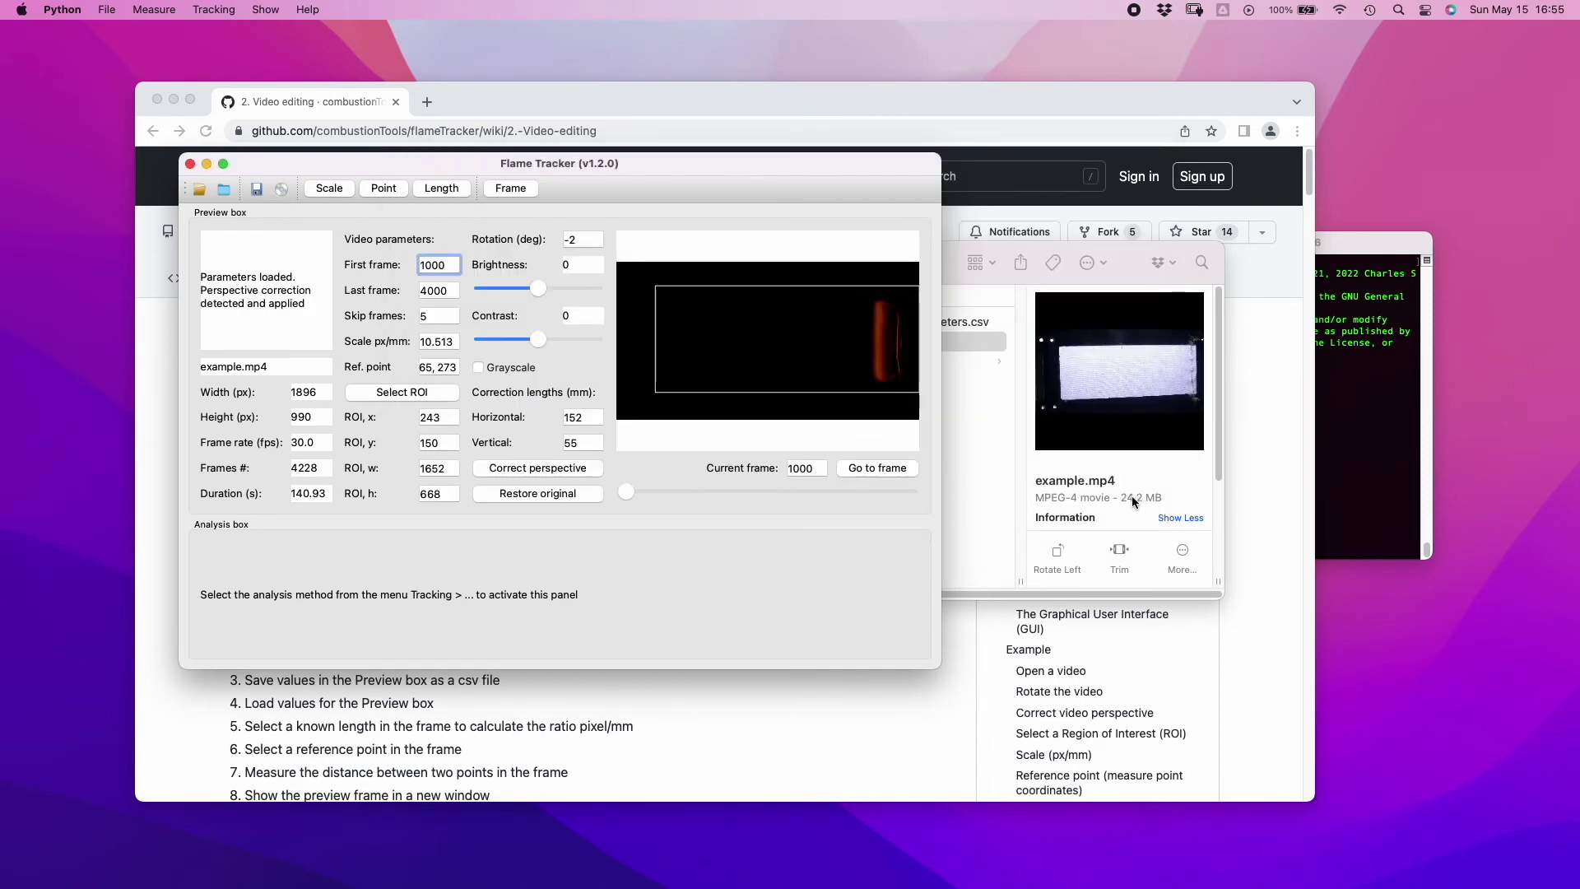
click(626, 491)
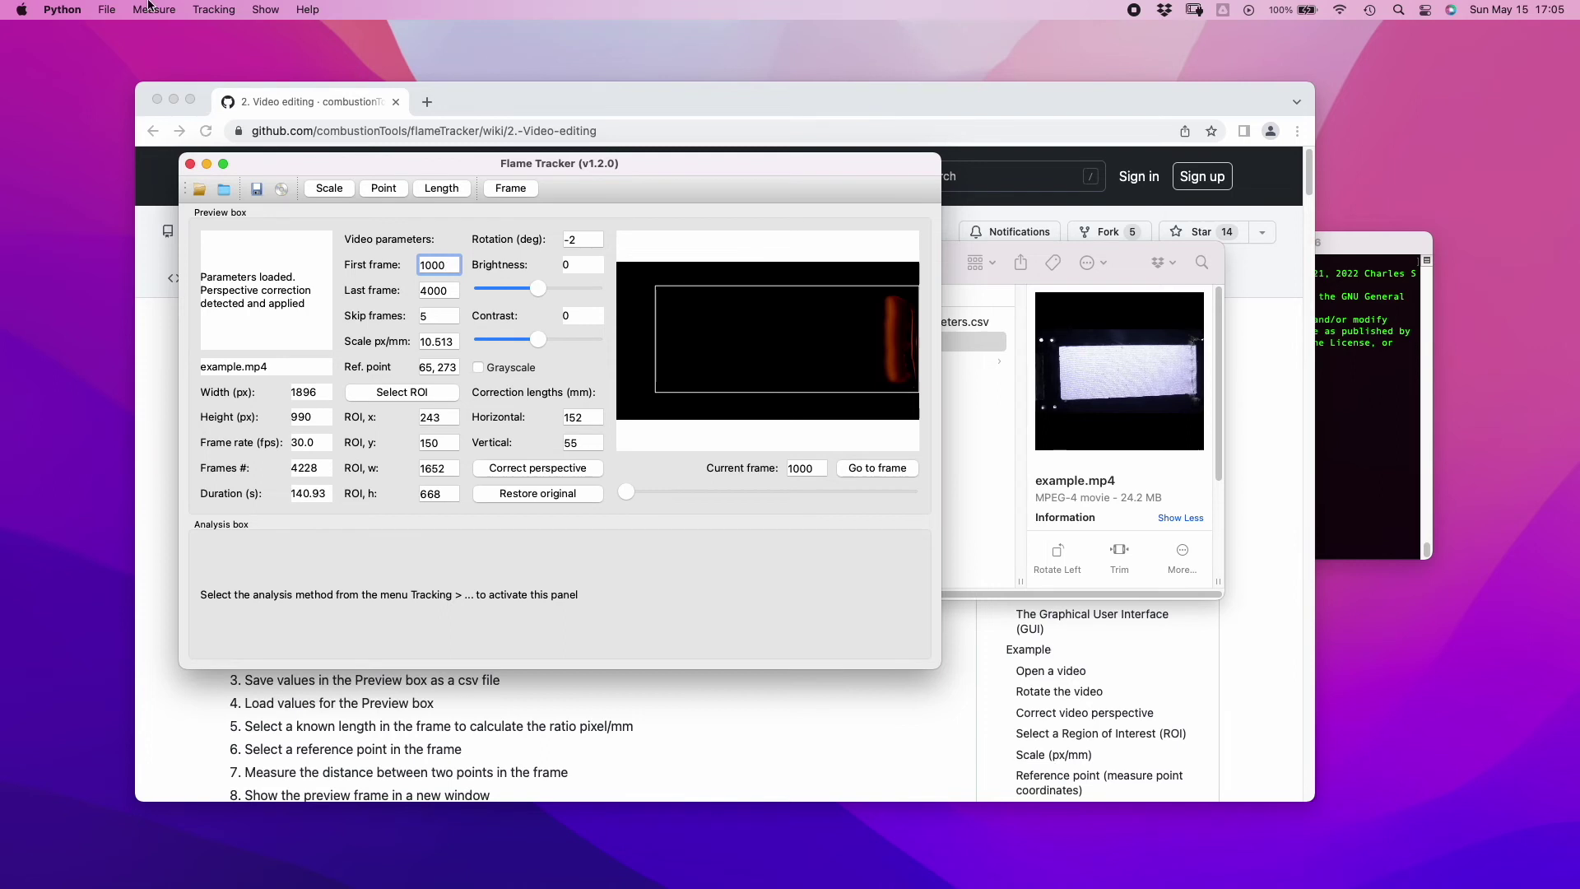
Export the edited video at a new frame rate of 5 fps into the examples folder under the name test
click(102, 9)
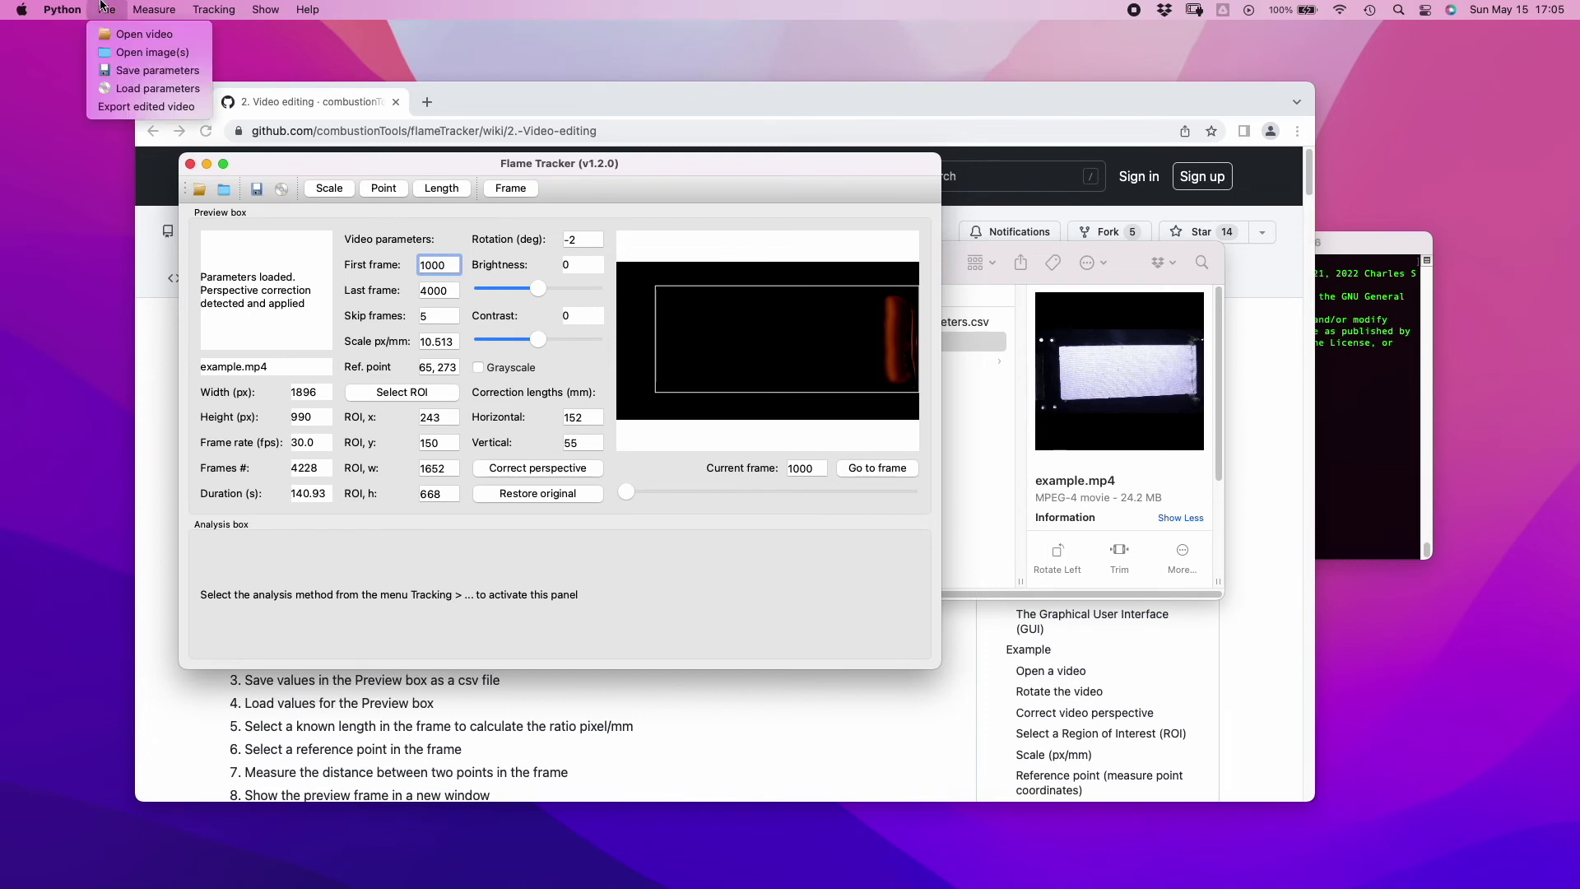
click(113, 107)
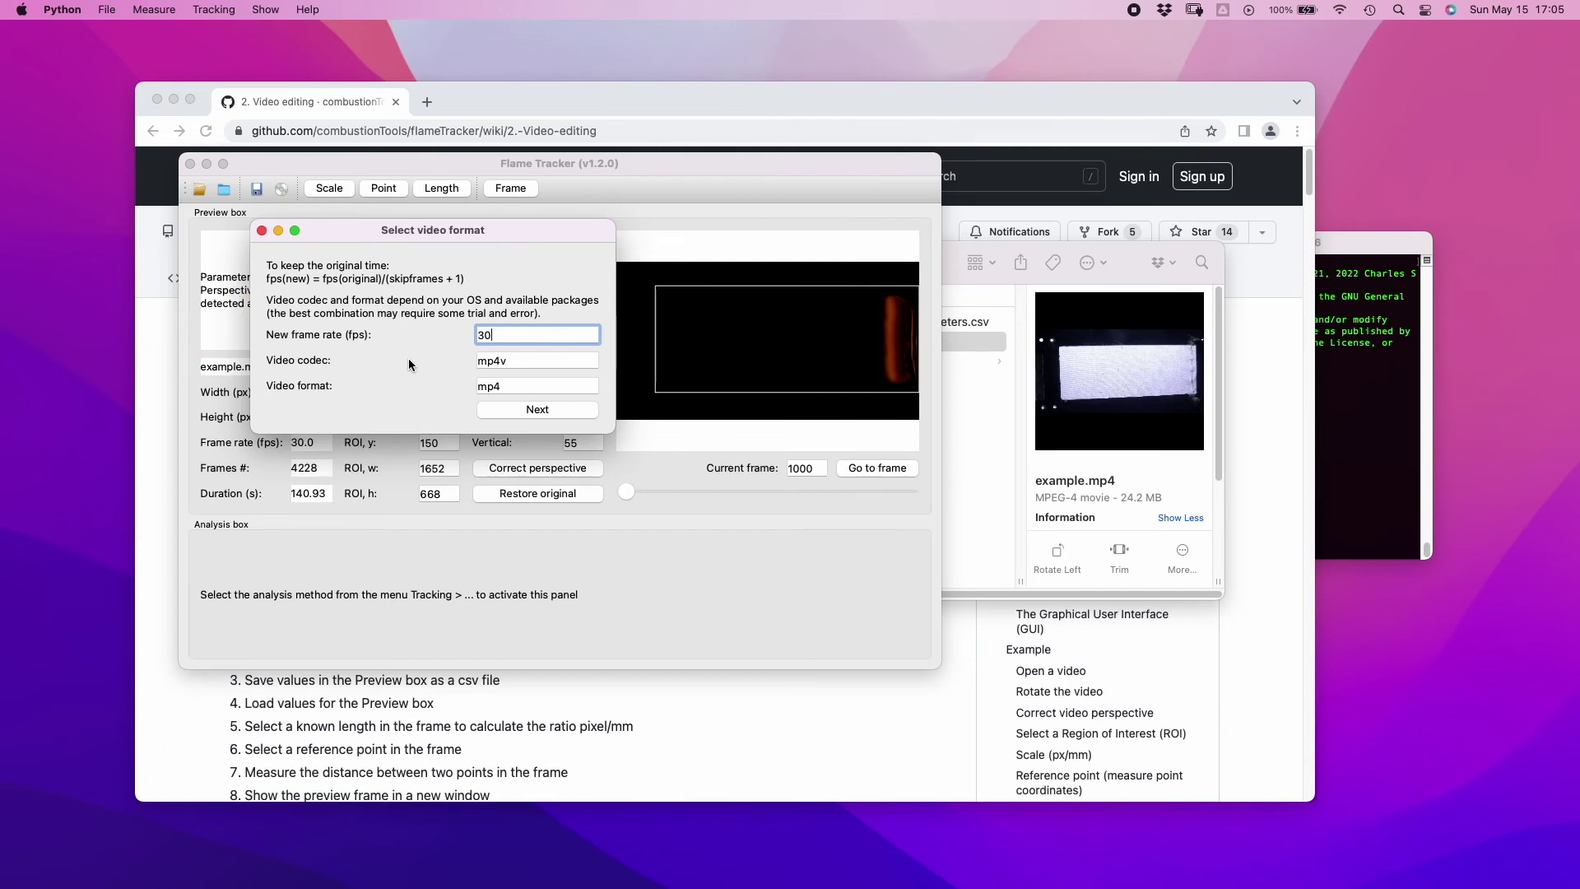
drag(421, 230, 480, 356)
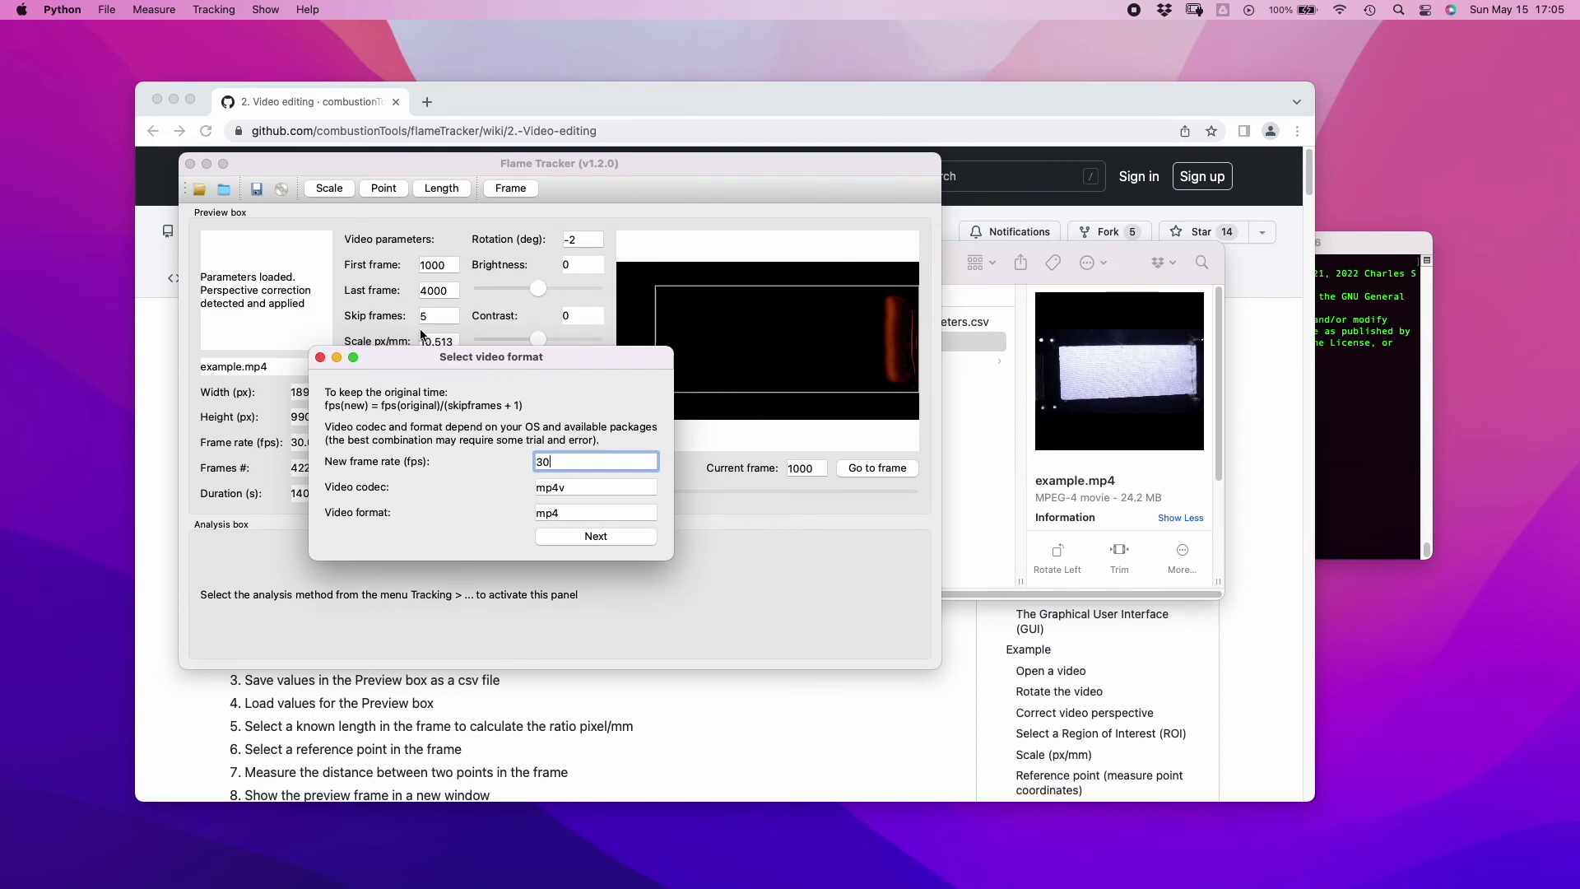
double_click(574, 461)
text(5)
click(587, 531)
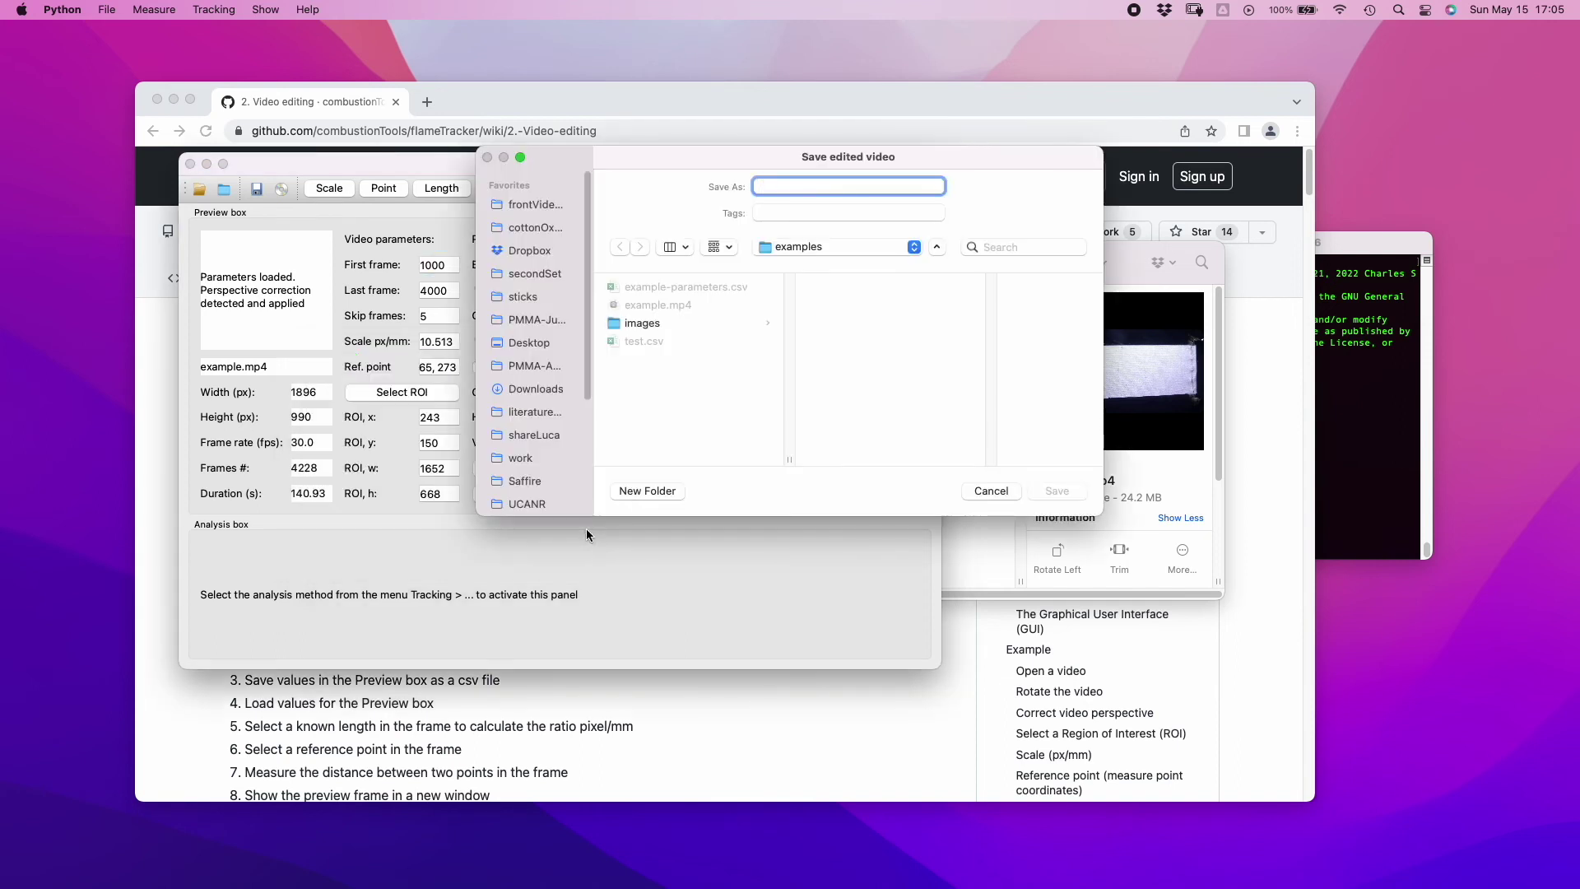
text(test)
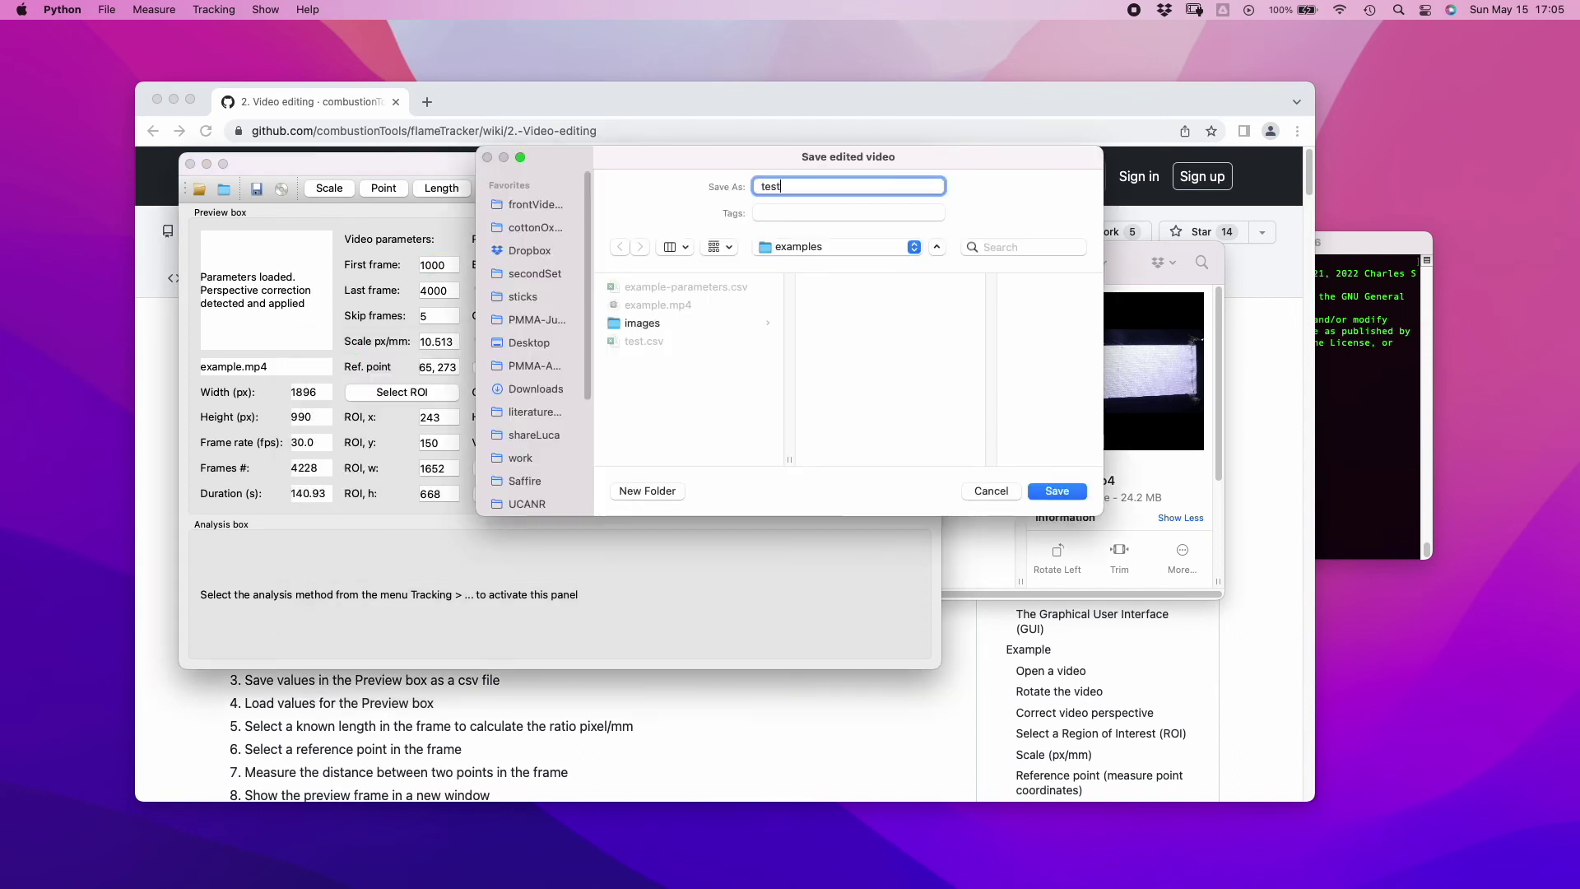
key(Return)
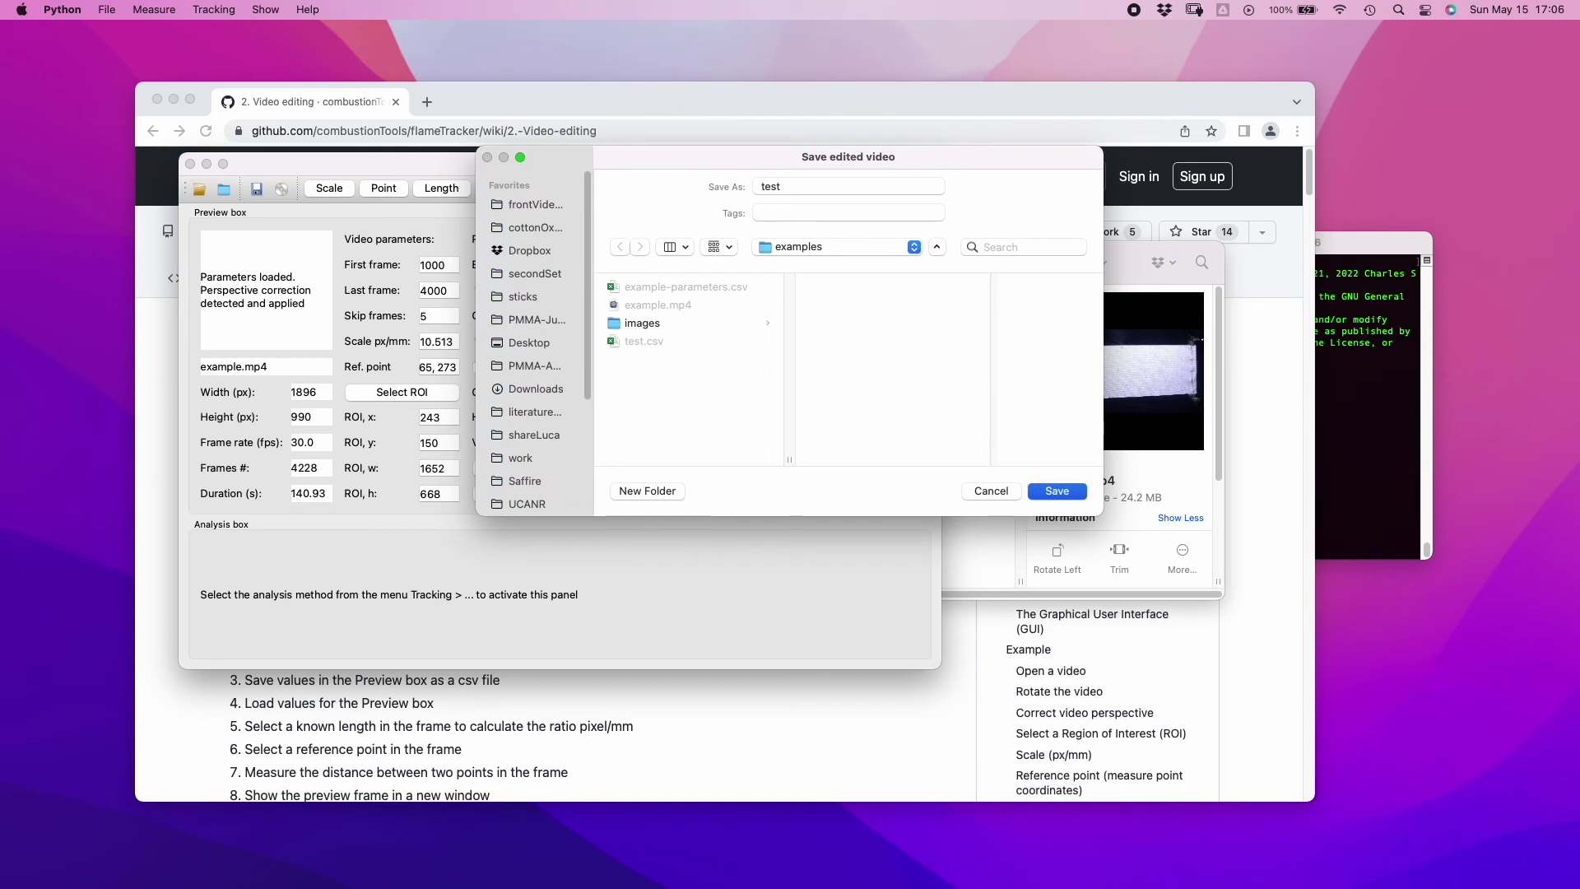
Check the export progress in Terminal, and preview the exported test.mp4 from the examples folder in Finder
click(1339, 486)
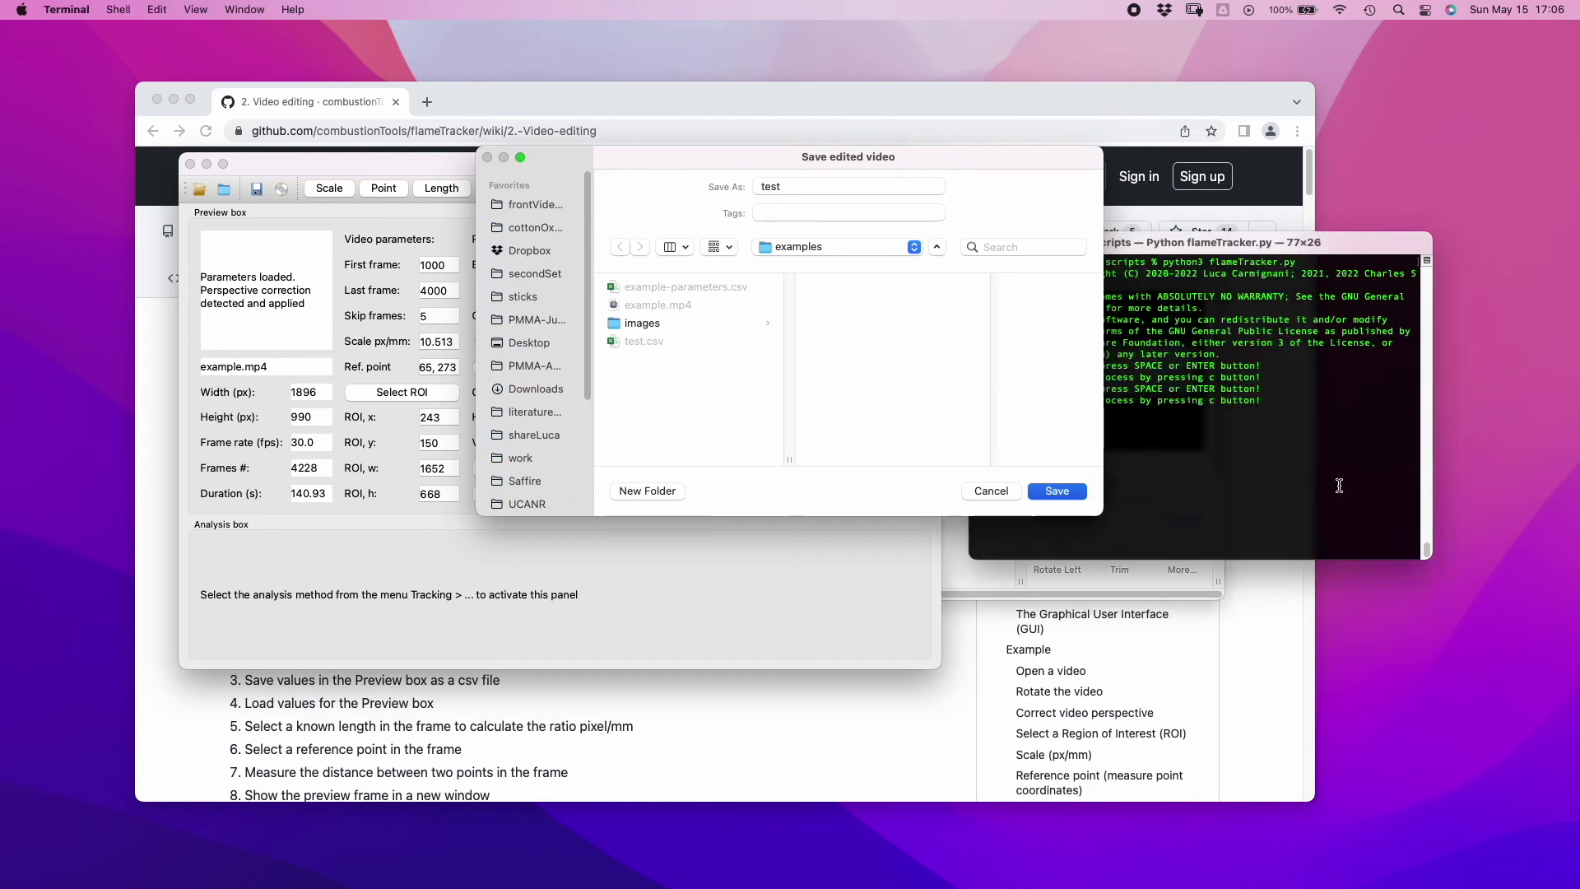
drag(1281, 249, 1437, 255)
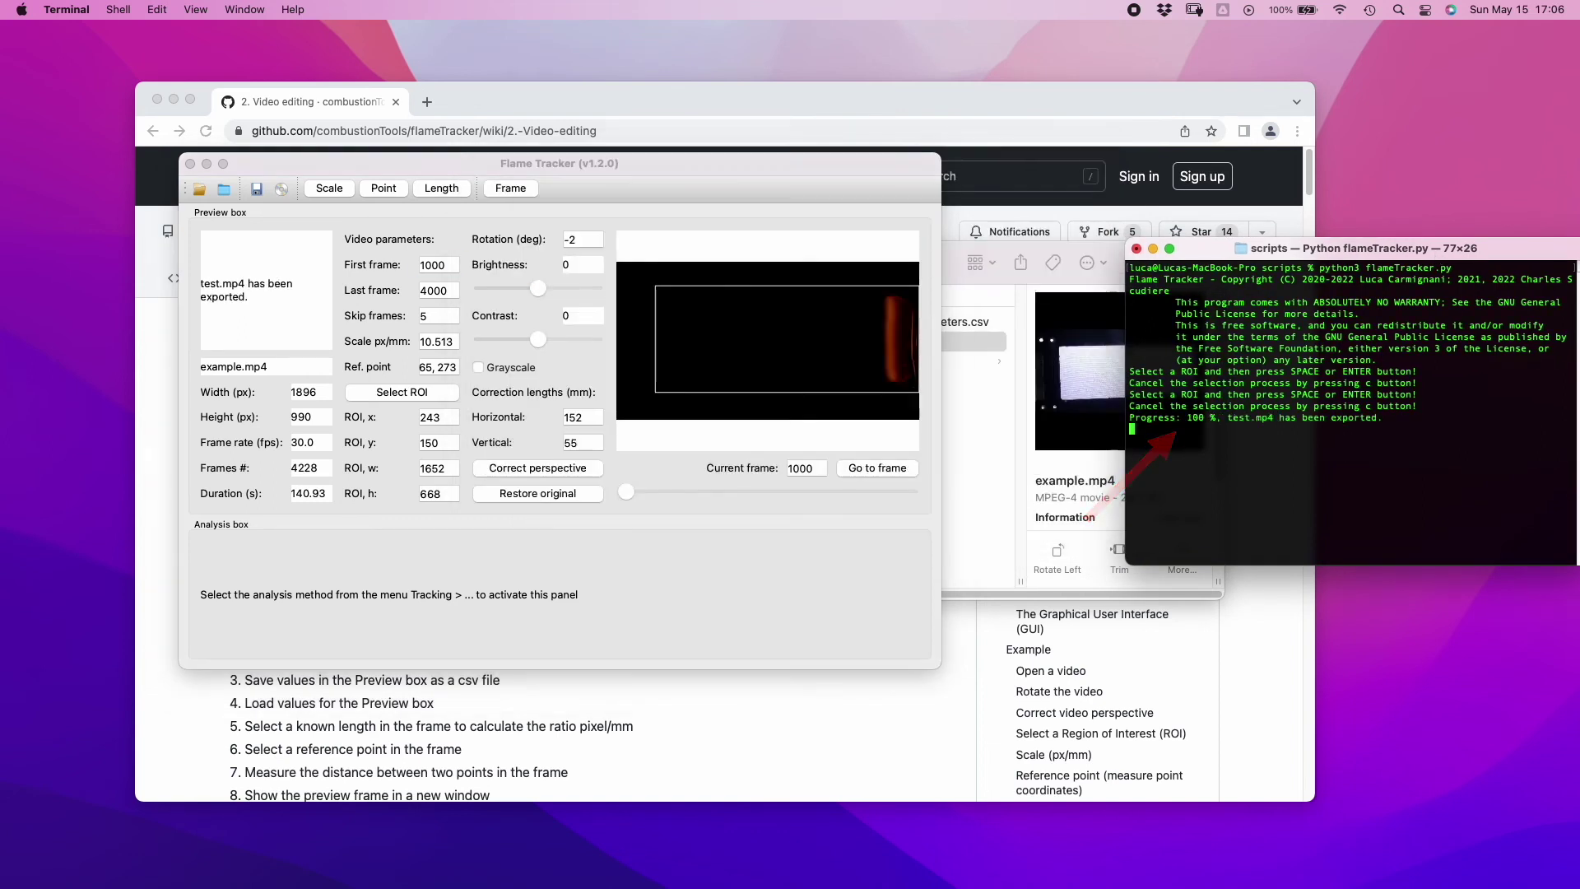
click(961, 438)
click(871, 399)
key(space)
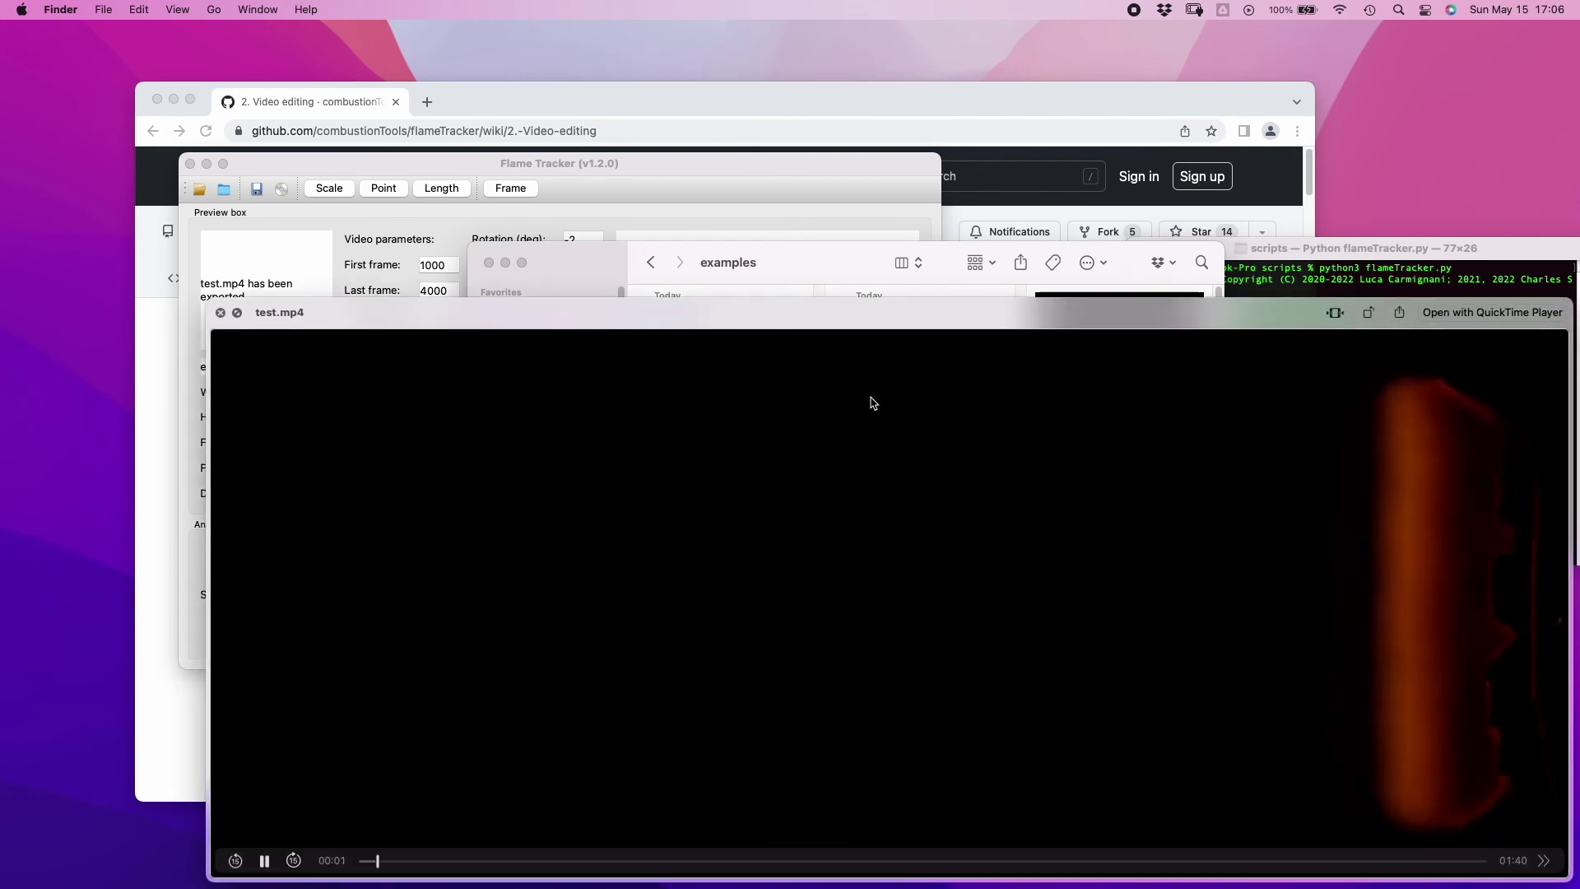
drag(395, 861, 655, 861)
key(space)
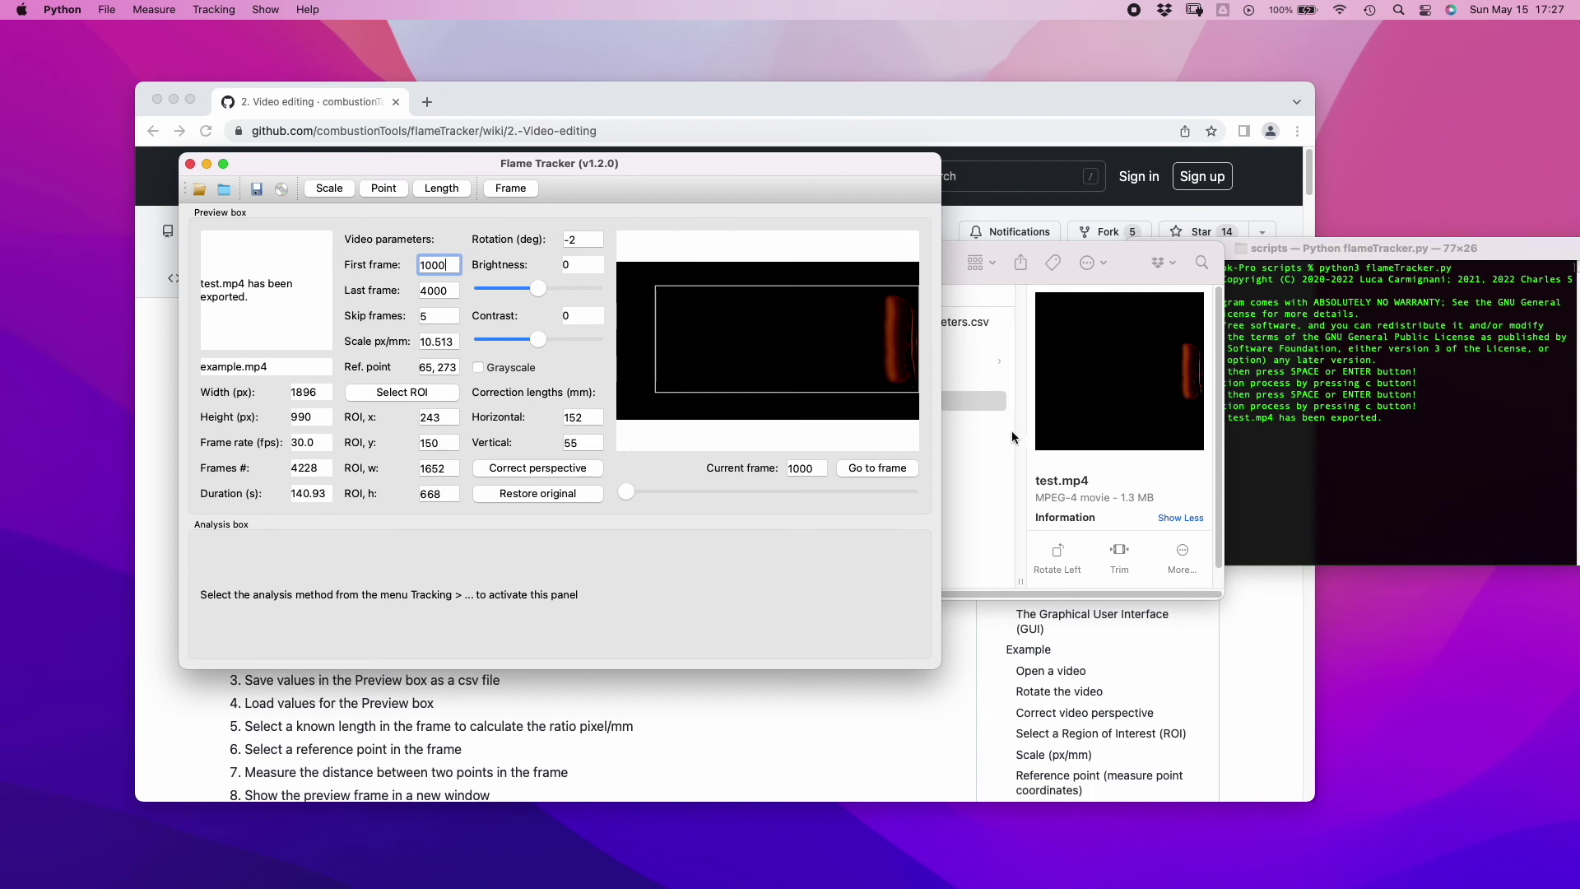
Look through the photos DSC_7500.JPG to DSC_7505.JPG in the images folder in Finder
click(991, 471)
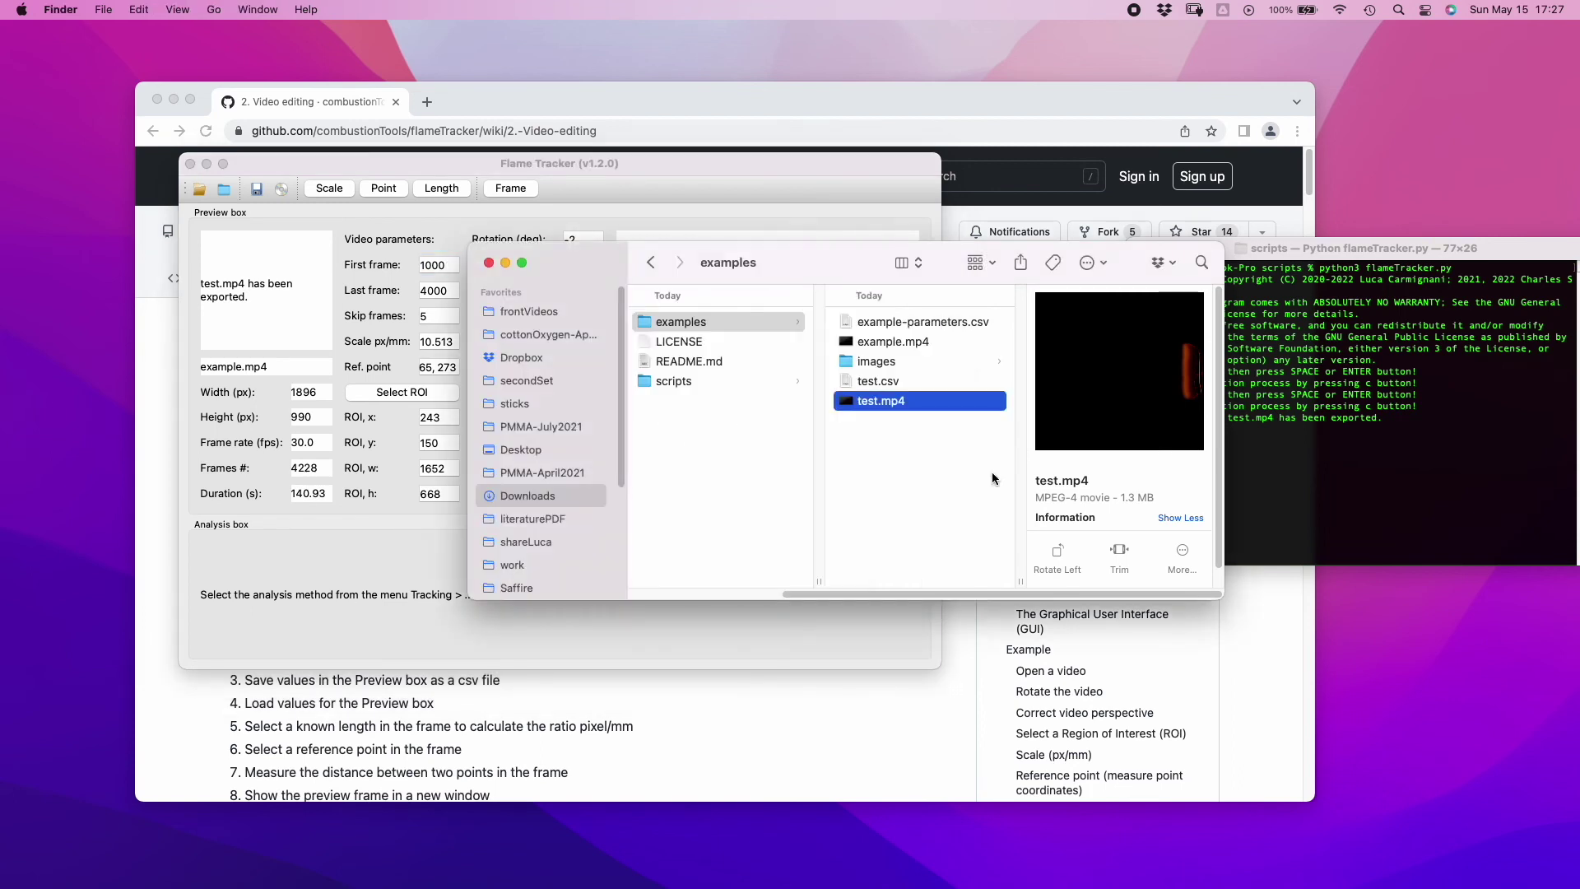
click(904, 366)
click(879, 327)
key(Down)
key(Down)
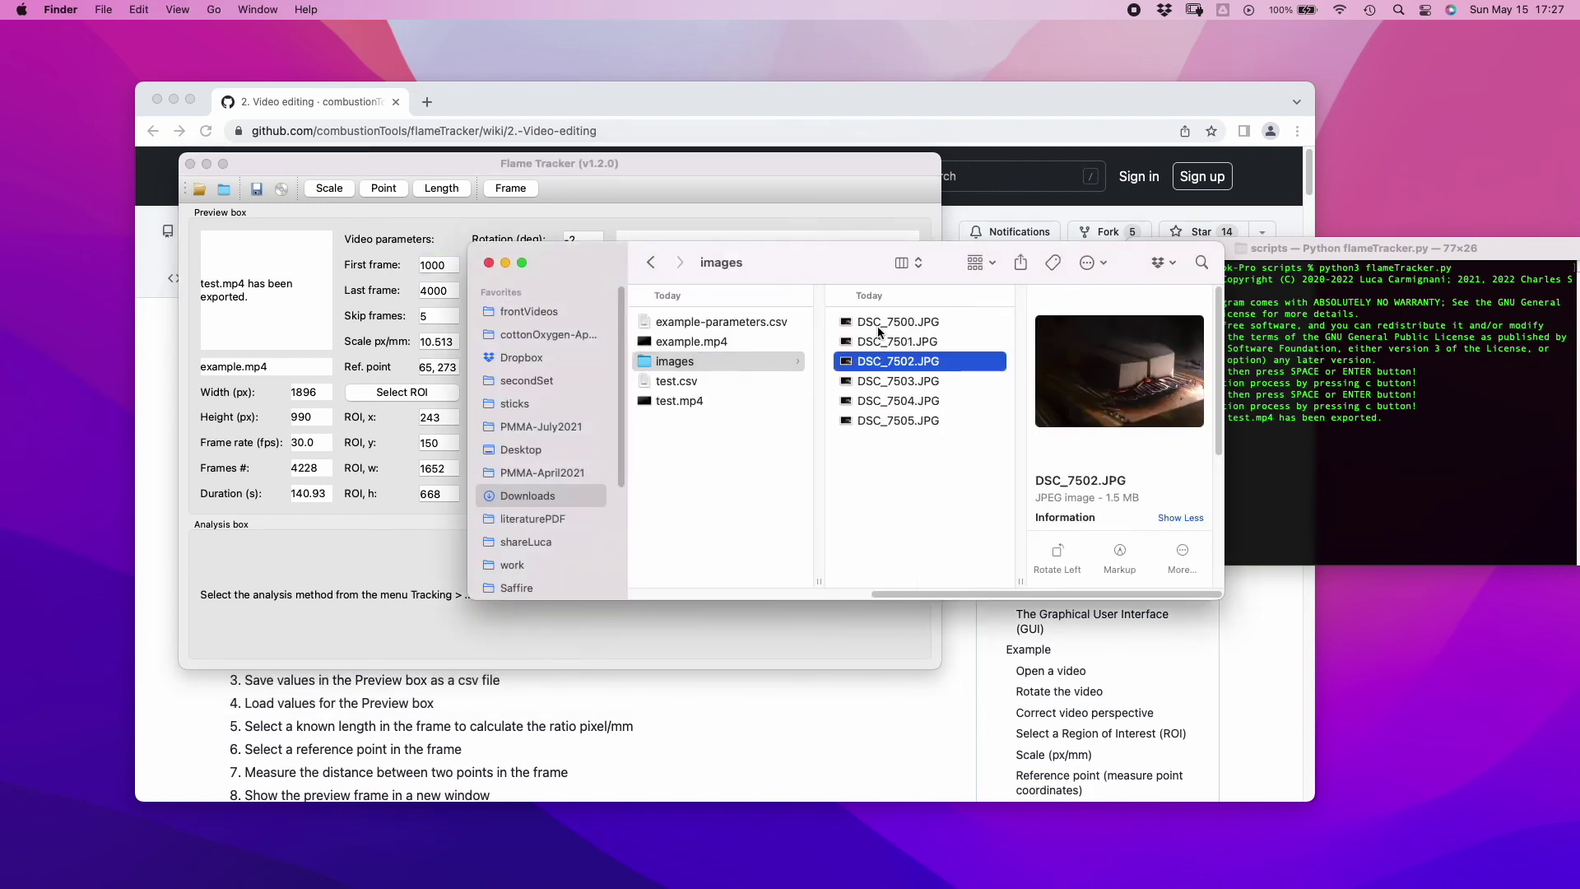
key(Down)
key(Down)
key(Down)
Switch to Flame Tracker, open DSC_7500.JPG to DSC_7505.JPG from the images folder at 1 frame per second, and return the preview to frame 0
click(660, 200)
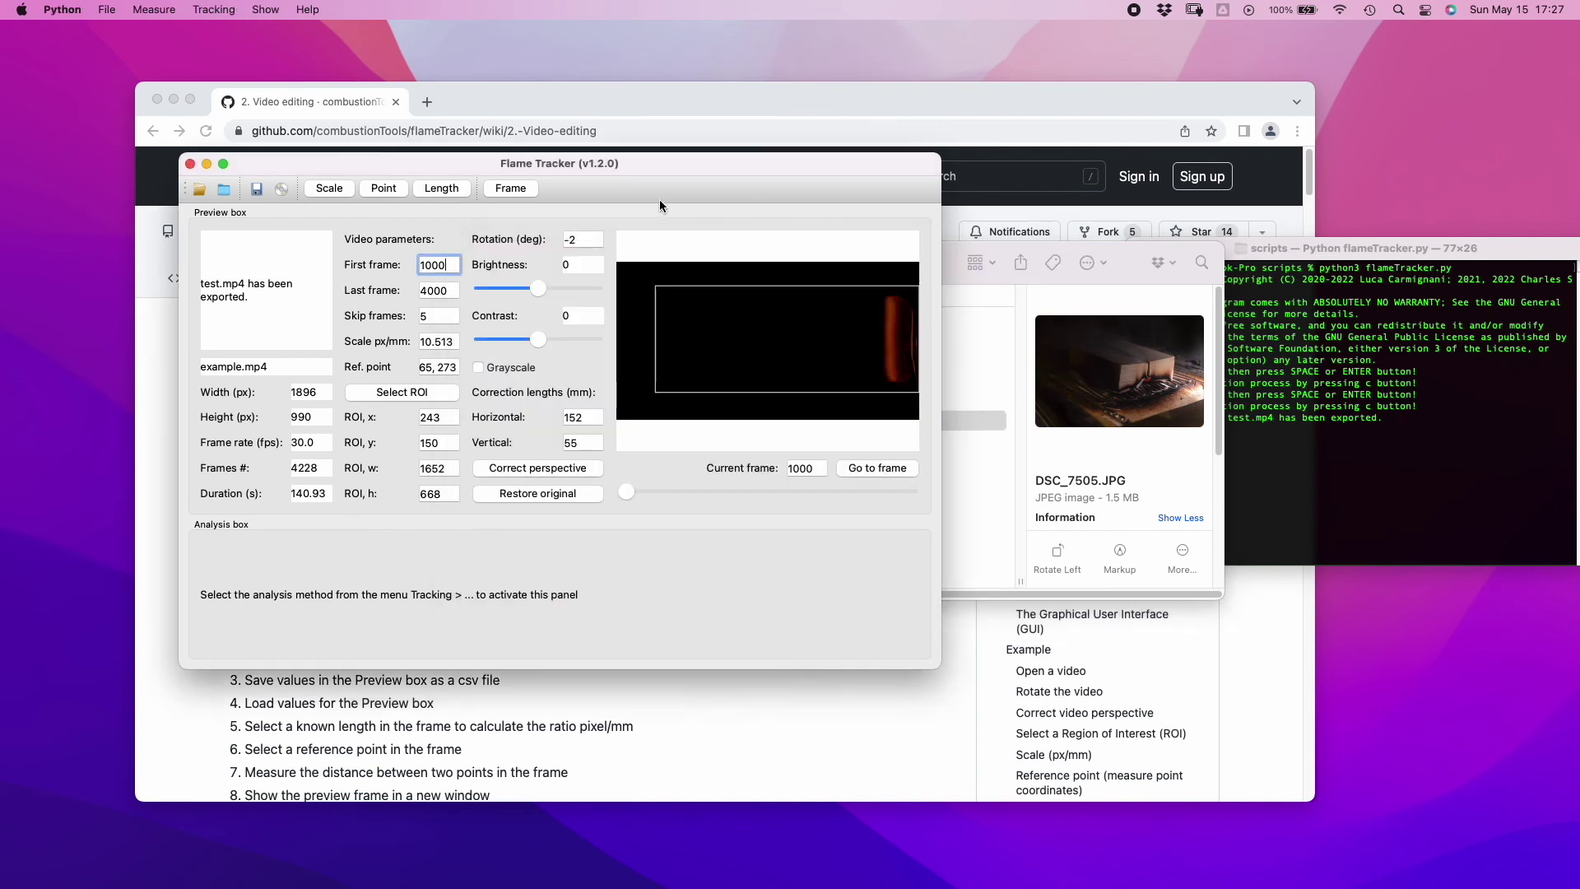
click(107, 9)
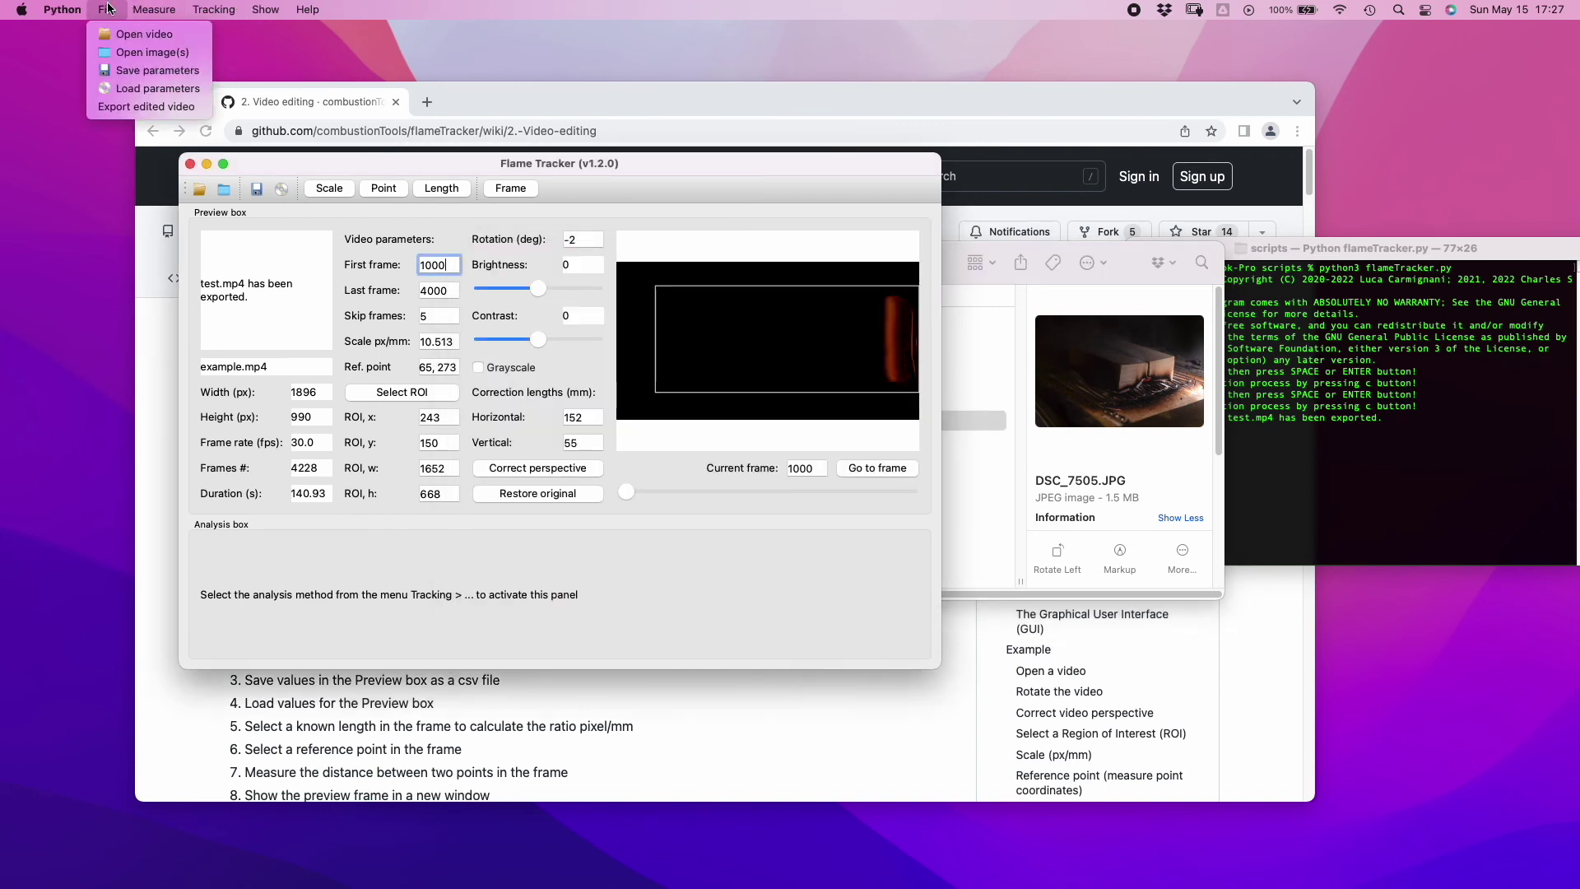
click(220, 183)
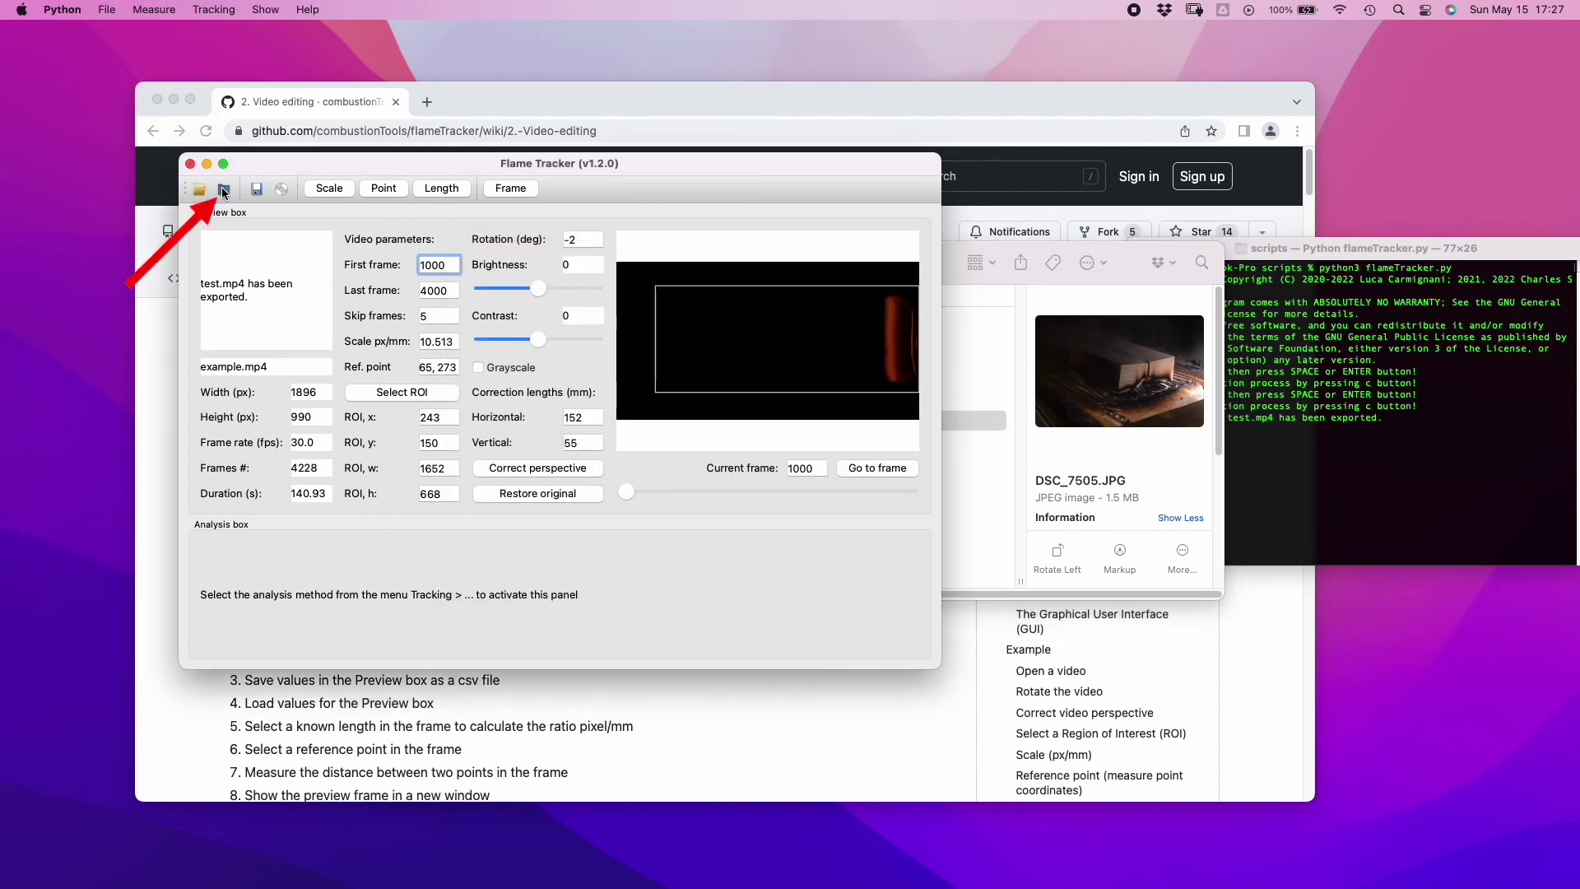
click(224, 188)
click(561, 248)
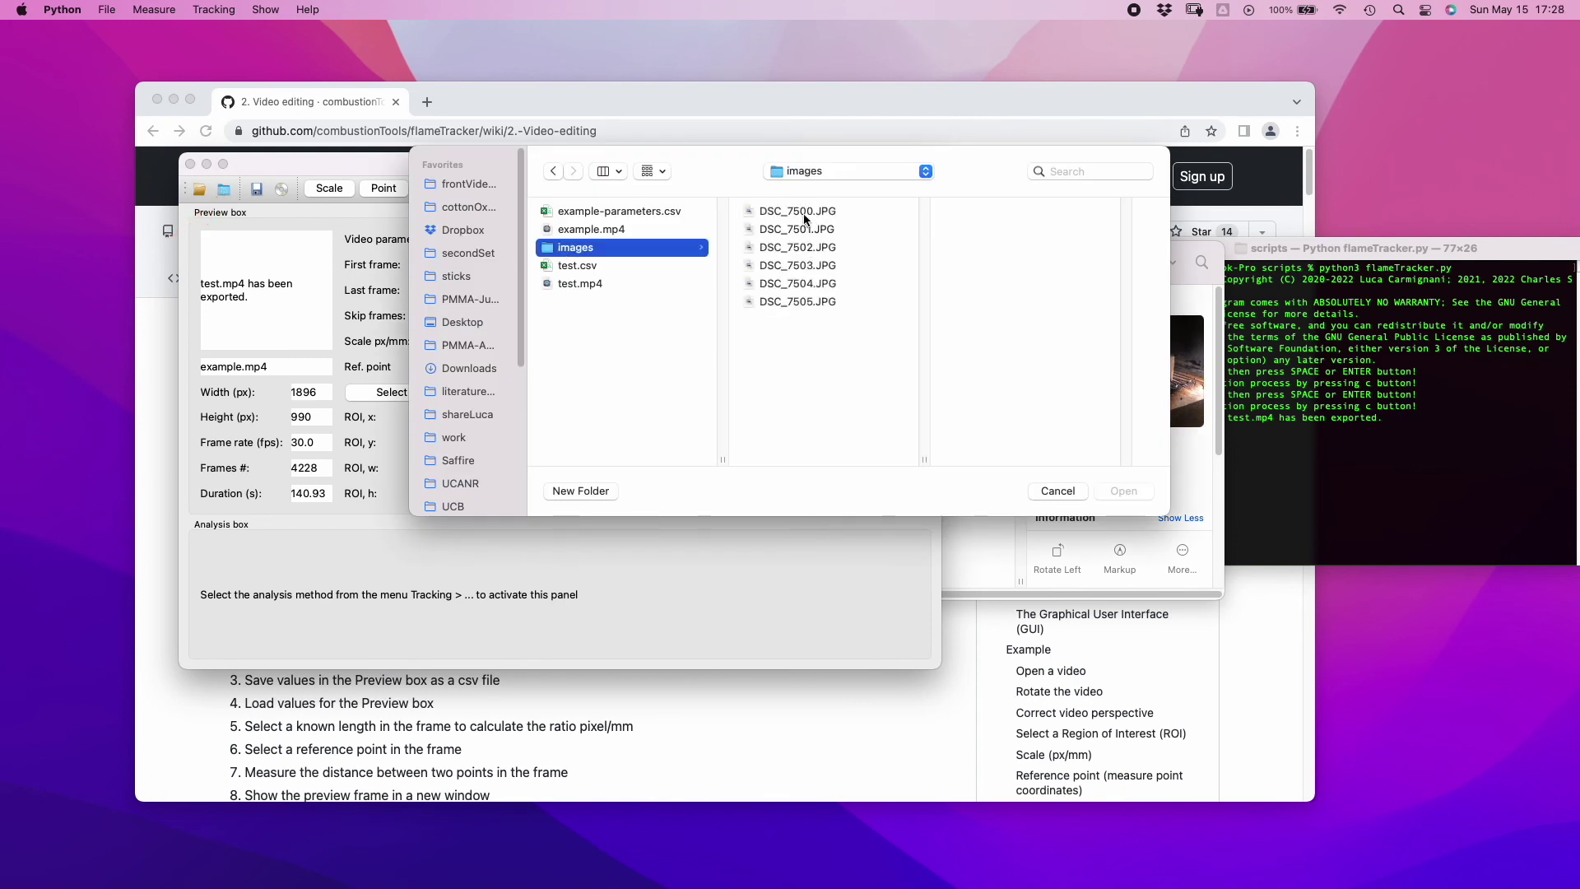
click(807, 216)
shift+click(782, 303)
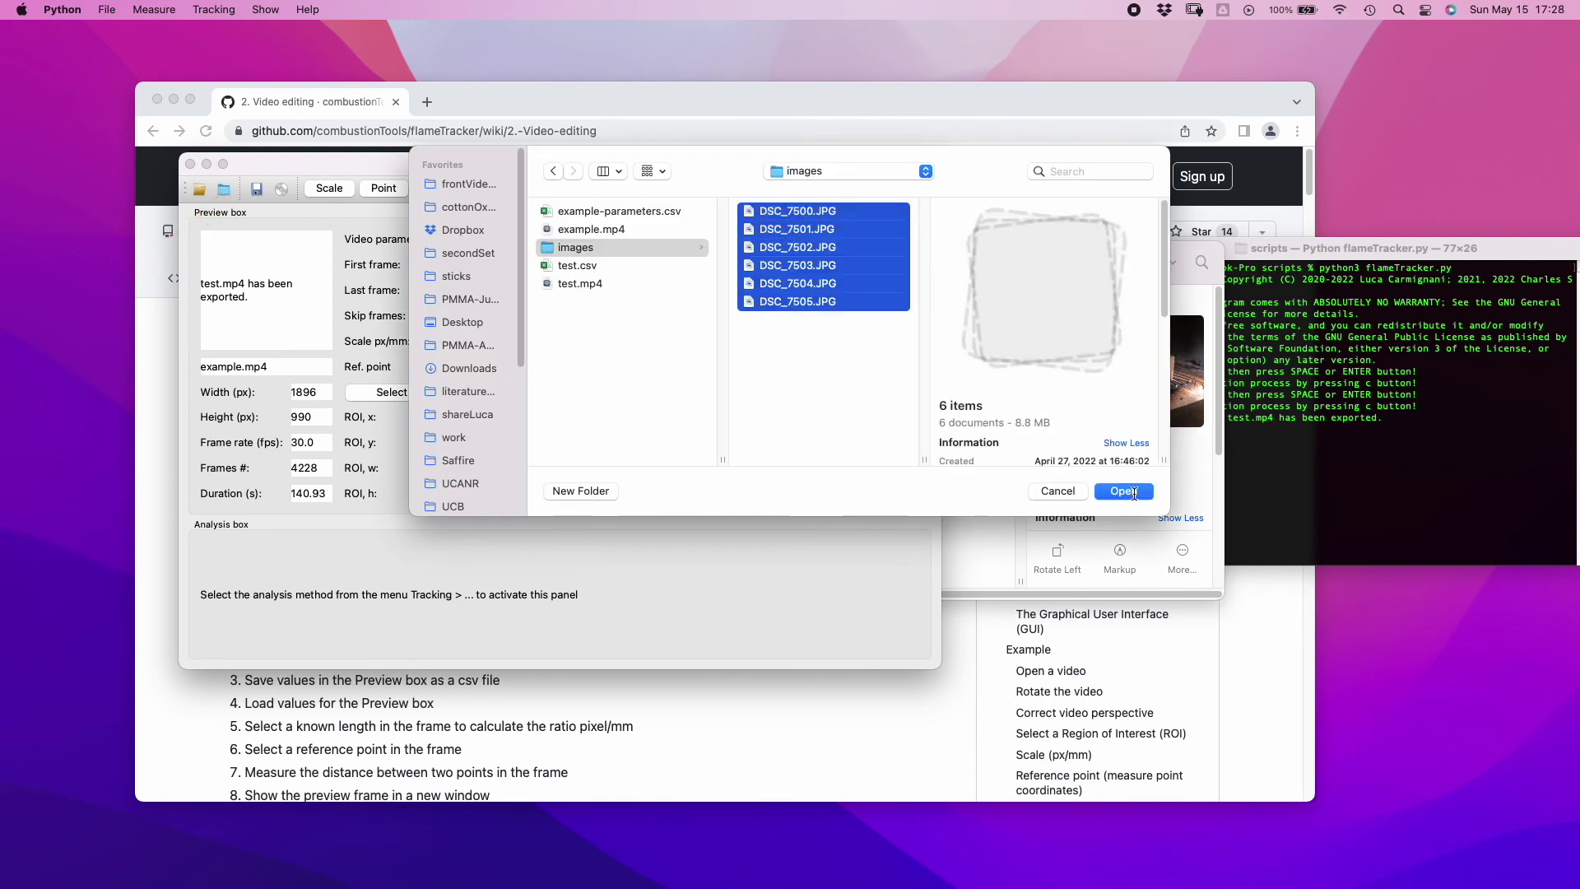
click(1132, 493)
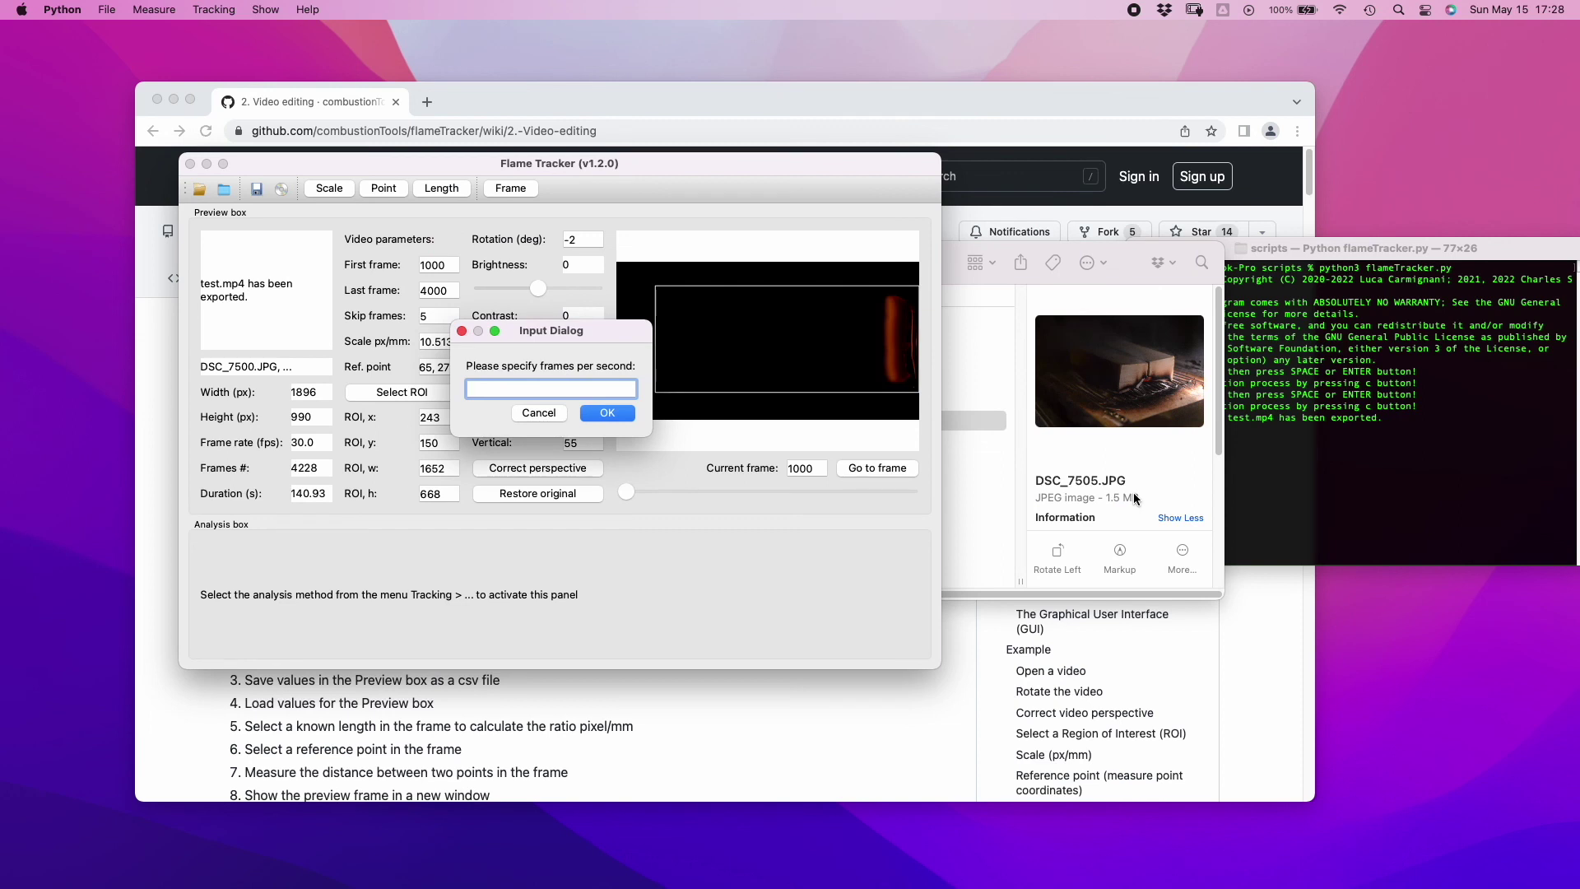
text(1)
click(586, 411)
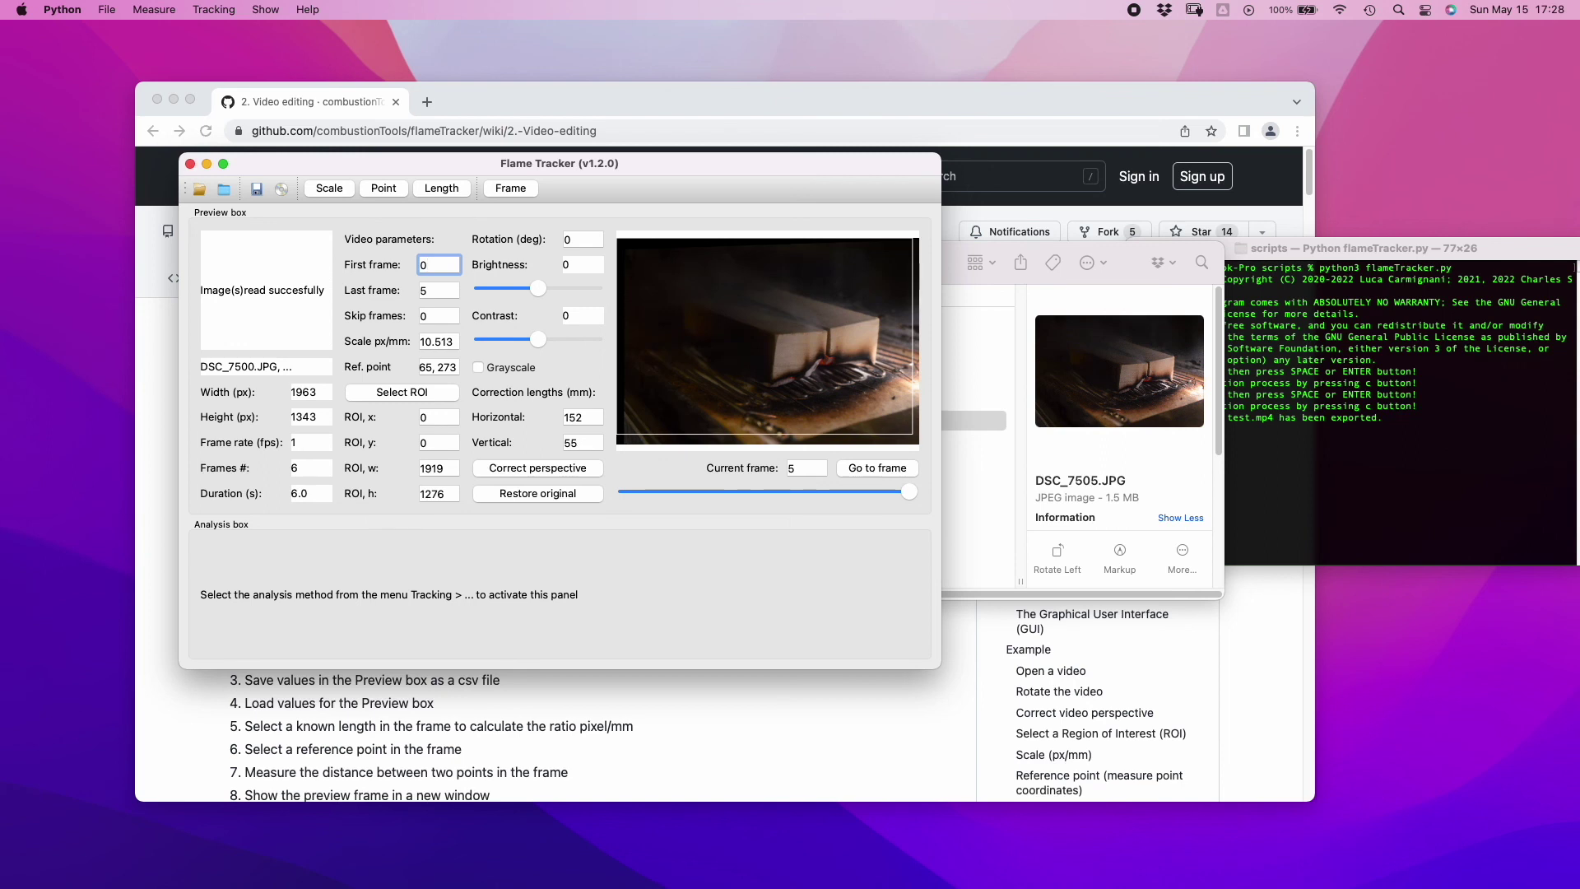
key(Return)
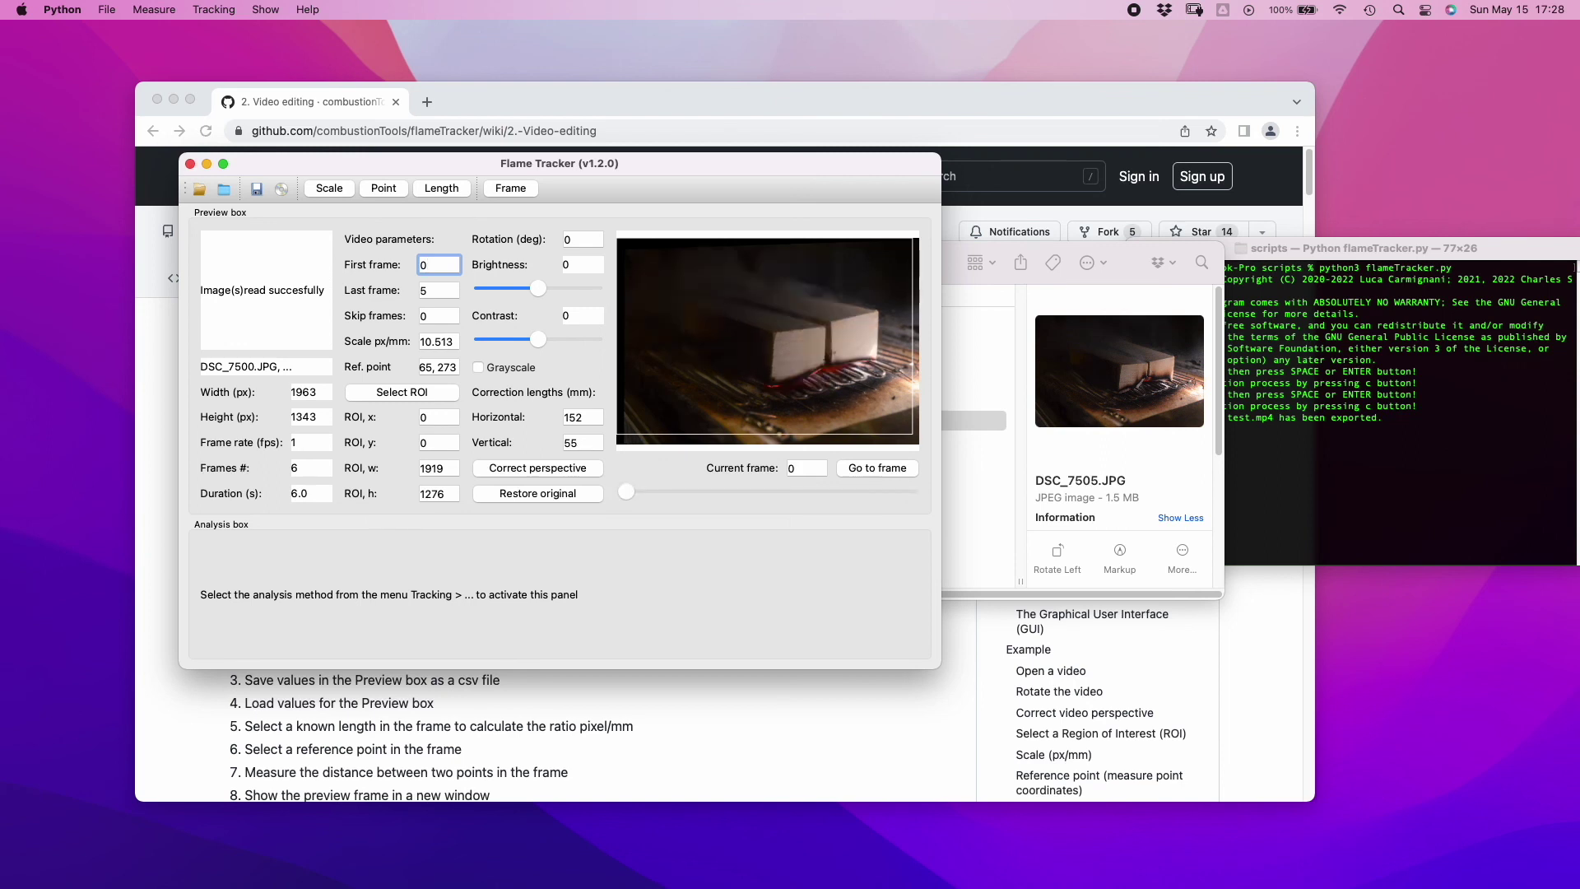